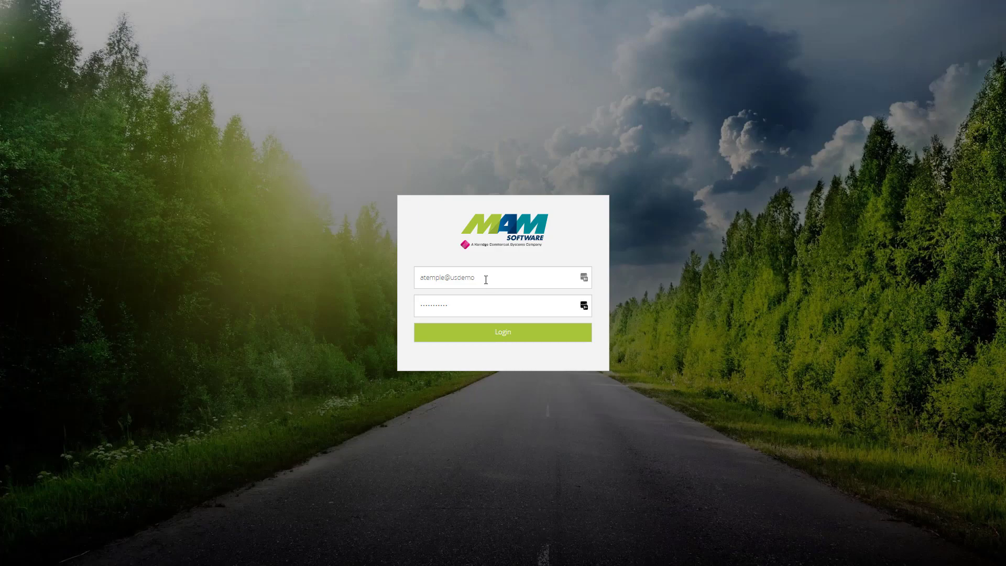
Step: Log in with the prefilled credentials and open the signed-in user's profile details
{"action": "left_click", "coordinate": [535, 335]}
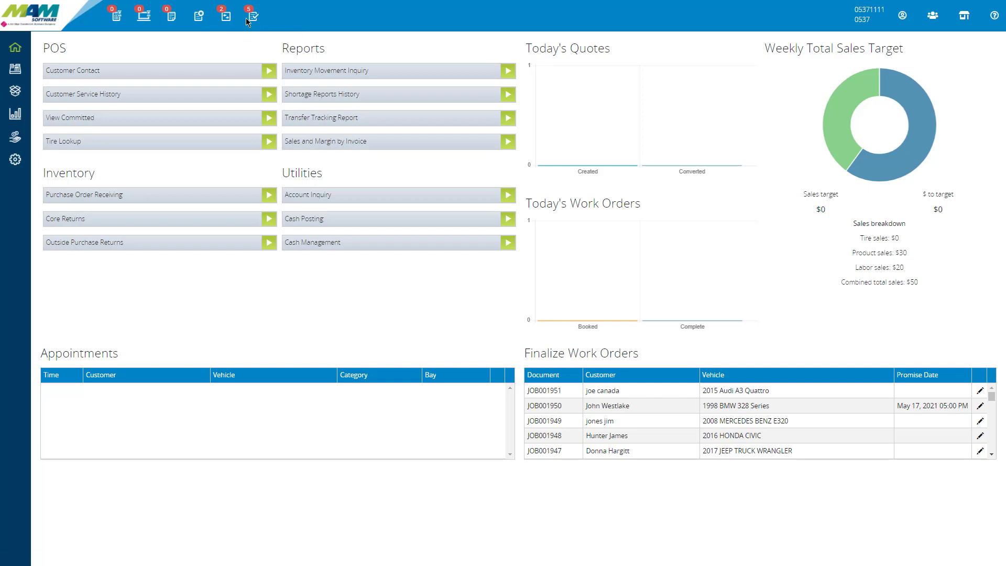
{"action": "left_click_drag", "start_coordinate": [855, 10], "coordinate": [884, 9]}
{"action": "left_click_drag", "start_coordinate": [855, 19], "coordinate": [873, 23]}
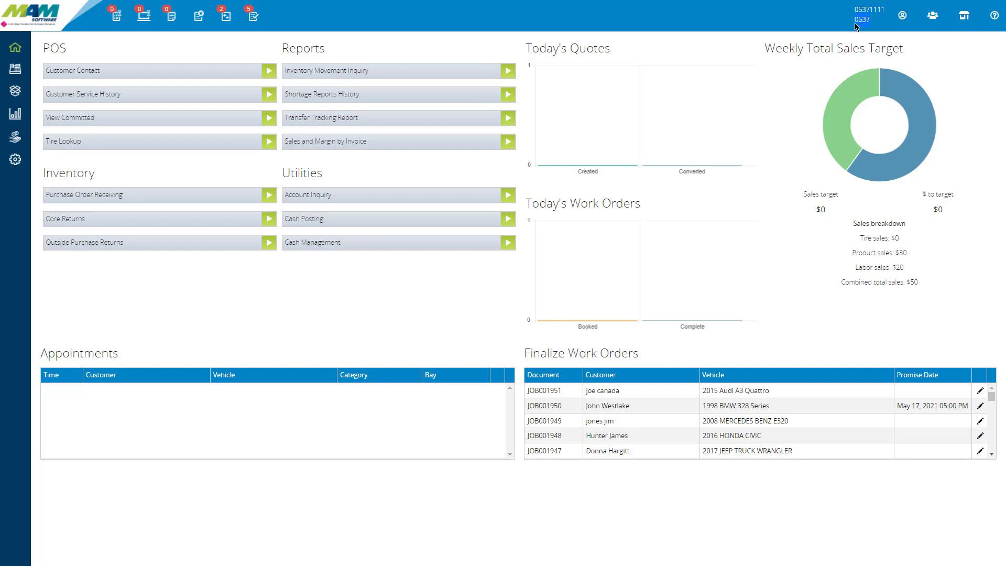
{"action": "left_click", "coordinate": [904, 21]}
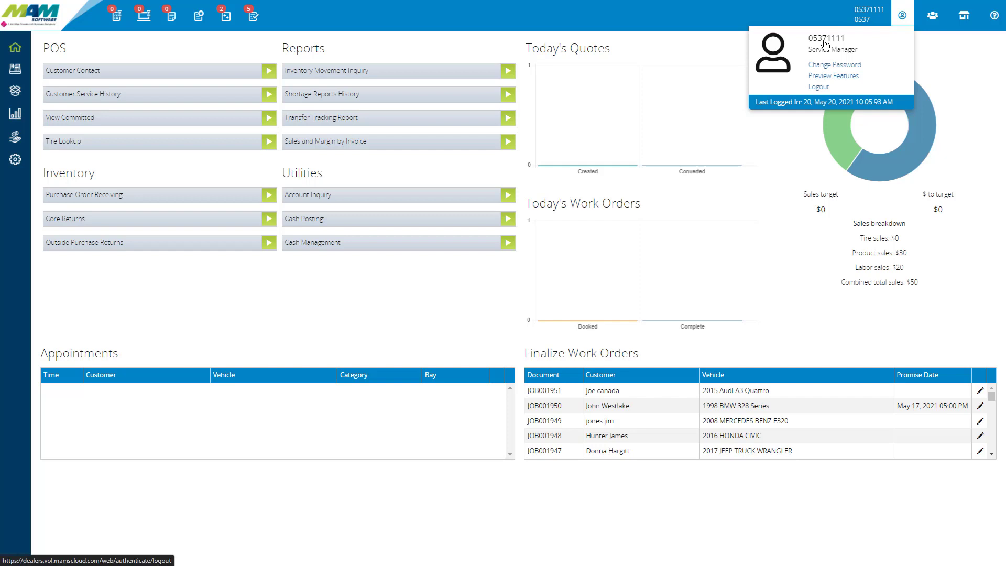
Step: Open the preview features, view the ones available at Organization Level, and close the overview
{"action": "left_click", "coordinate": [829, 78]}
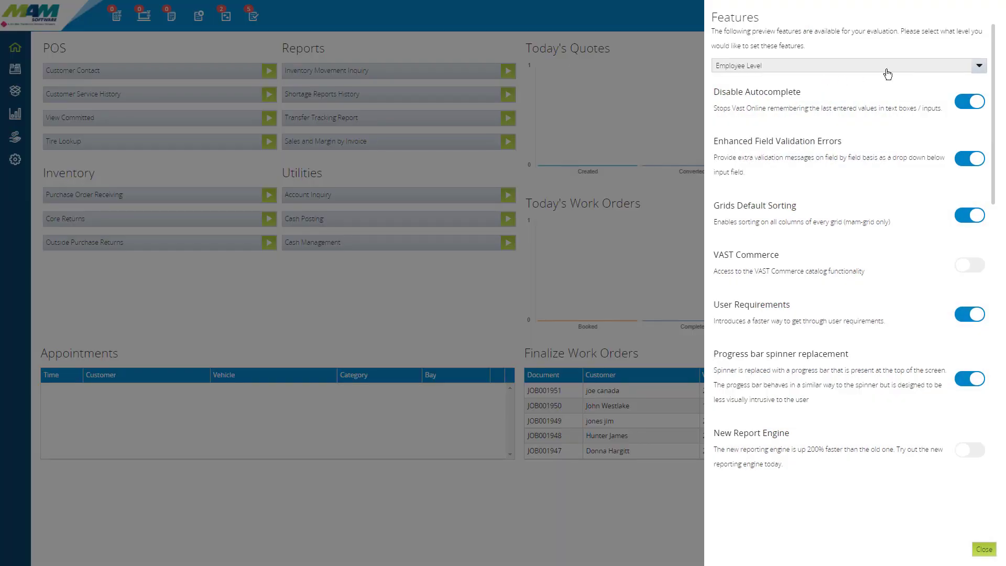
{"action": "left_click", "coordinate": [778, 71]}
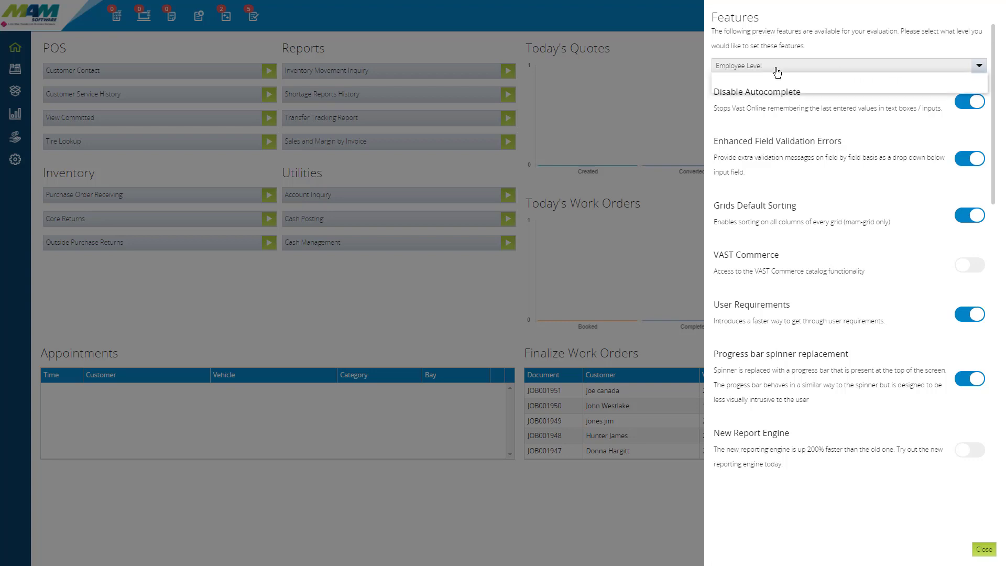
{"action": "left_click", "coordinate": [771, 78]}
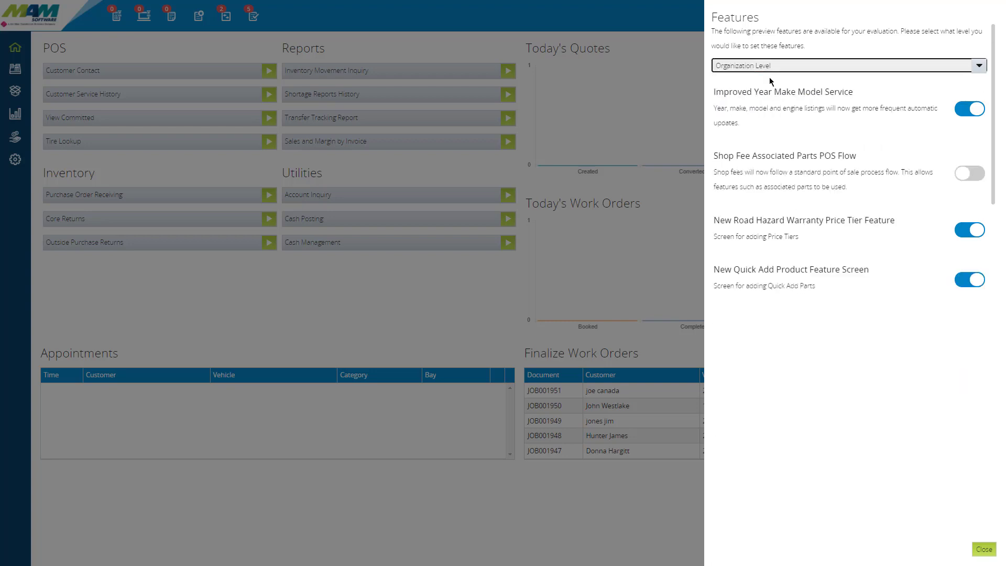
{"action": "key", "text": "Escape"}
{"action": "key", "text": "Escape"}
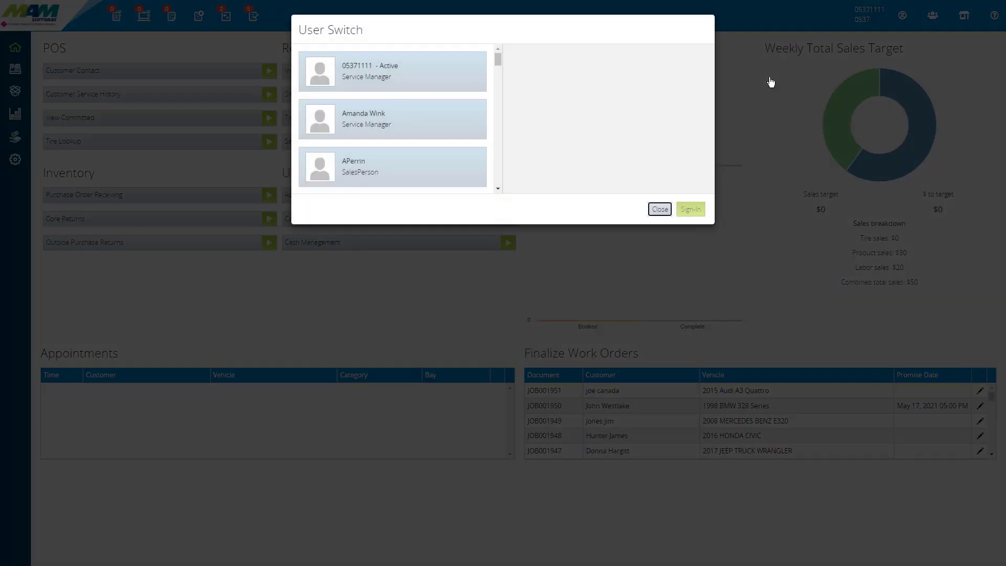
Step: Browse the user switch list to its end, close it, and view the list of selectable stores
{"action": "left_click_drag", "start_coordinate": [497, 60], "coordinate": [505, 184]}
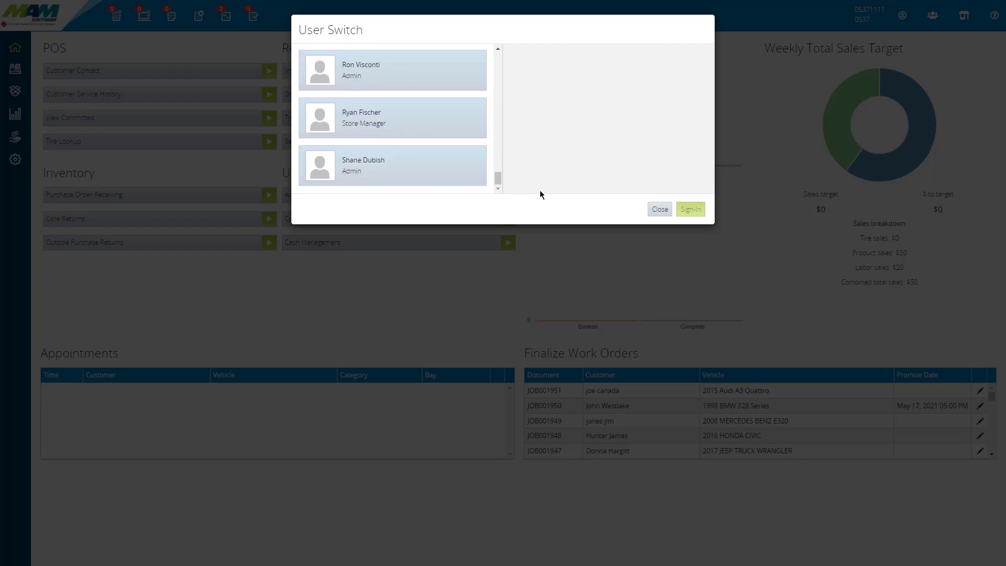
{"action": "left_click", "coordinate": [662, 210]}
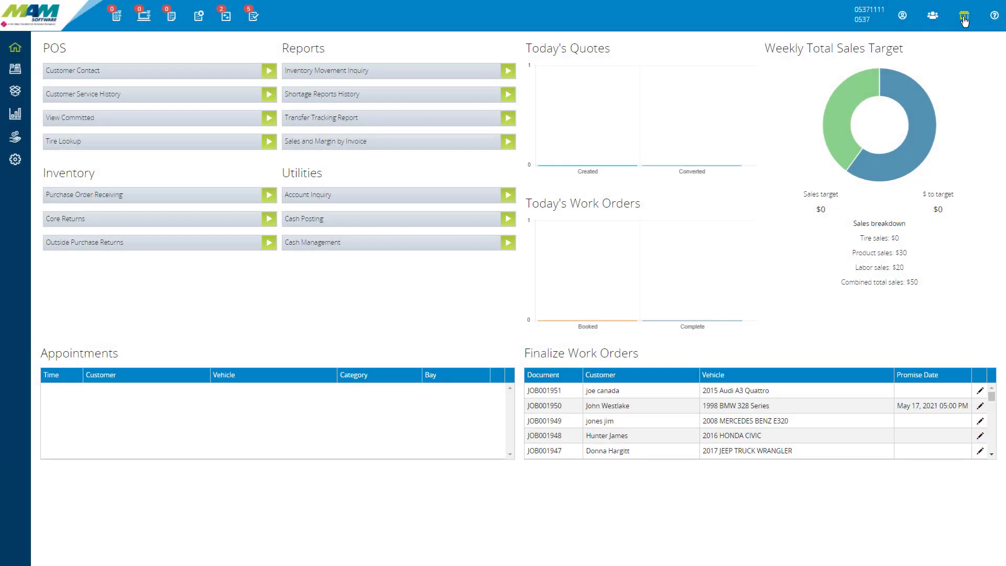
{"action": "left_click", "coordinate": [964, 18]}
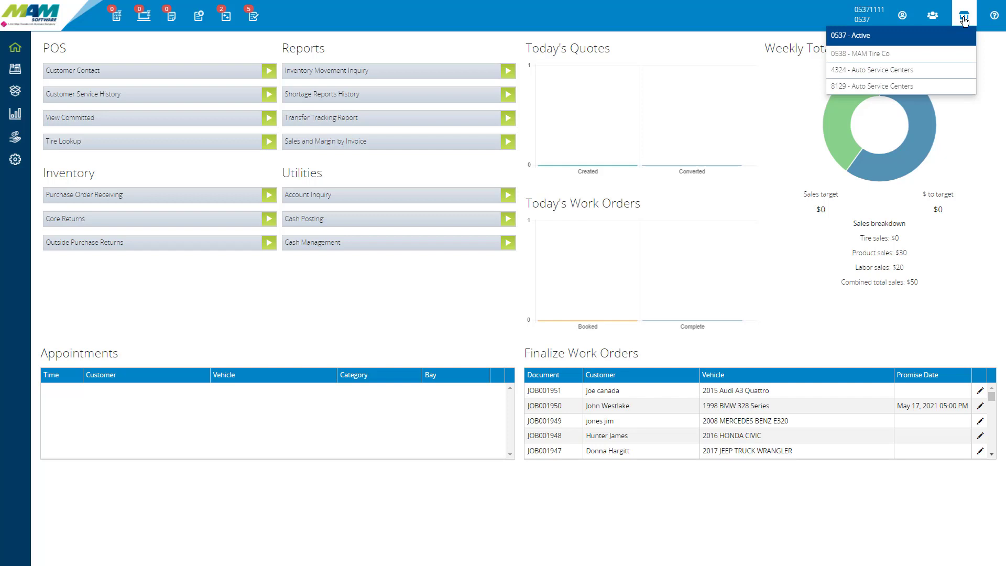
{"action": "left_click", "coordinate": [862, 55]}
Step: View the product updates for VAST Online through the help options and close them
{"action": "left_click", "coordinate": [995, 18]}
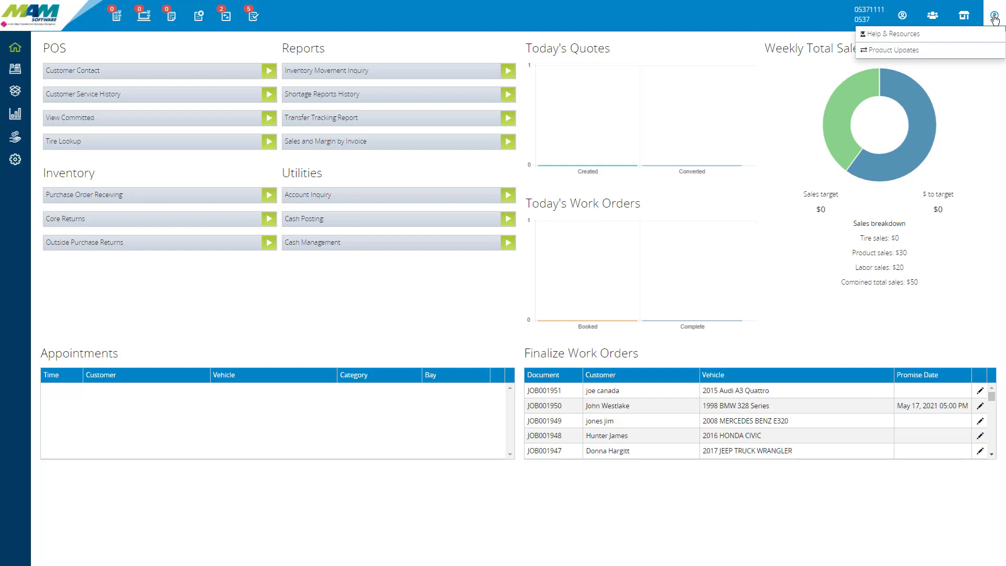
{"action": "left_click", "coordinate": [926, 34]}
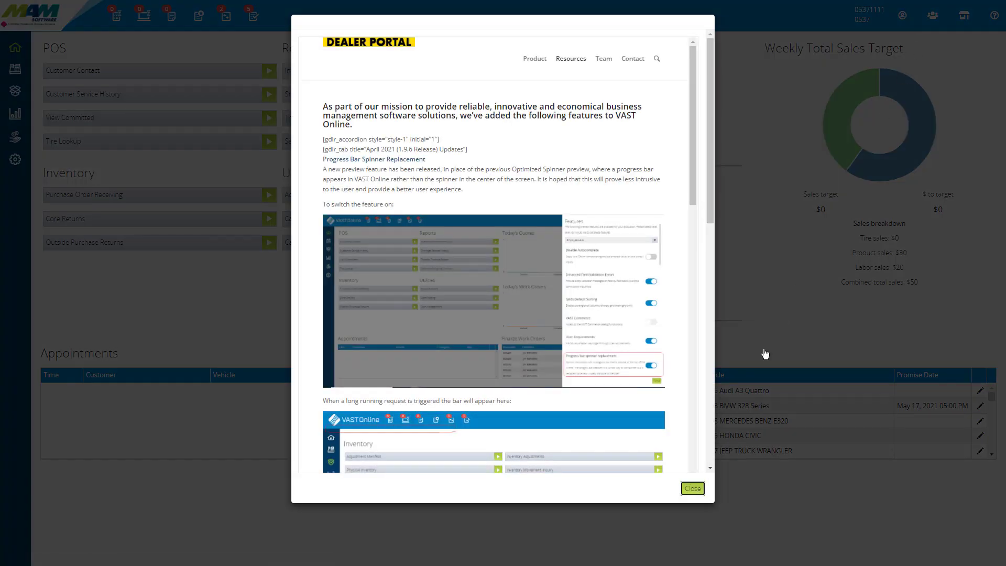
{"action": "left_click", "coordinate": [693, 489]}
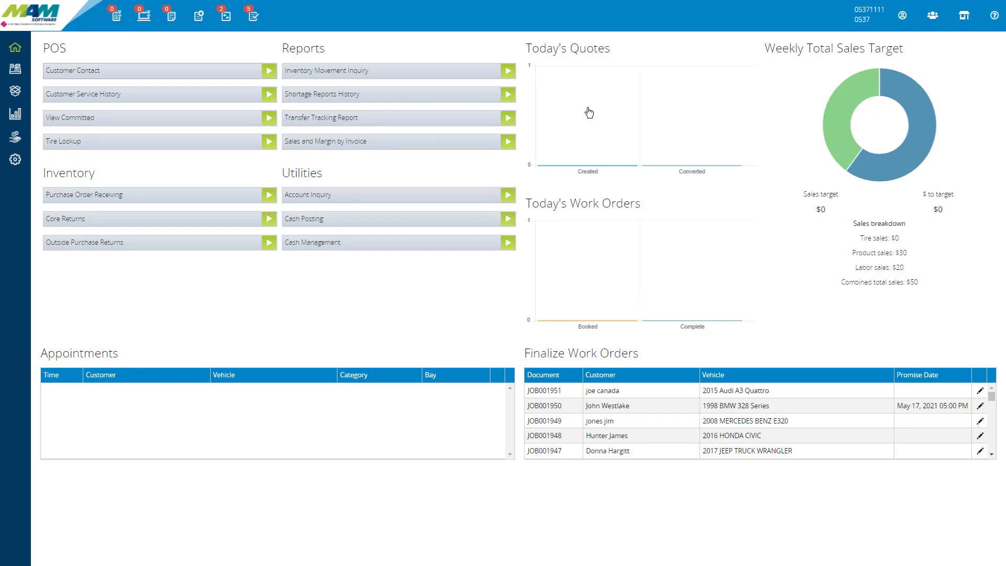
Step: Open Customer Contact and go through the customer search criteria, including name, zip code, state, phone number, license/VIN and fleet unit number
{"action": "left_click", "coordinate": [73, 72]}
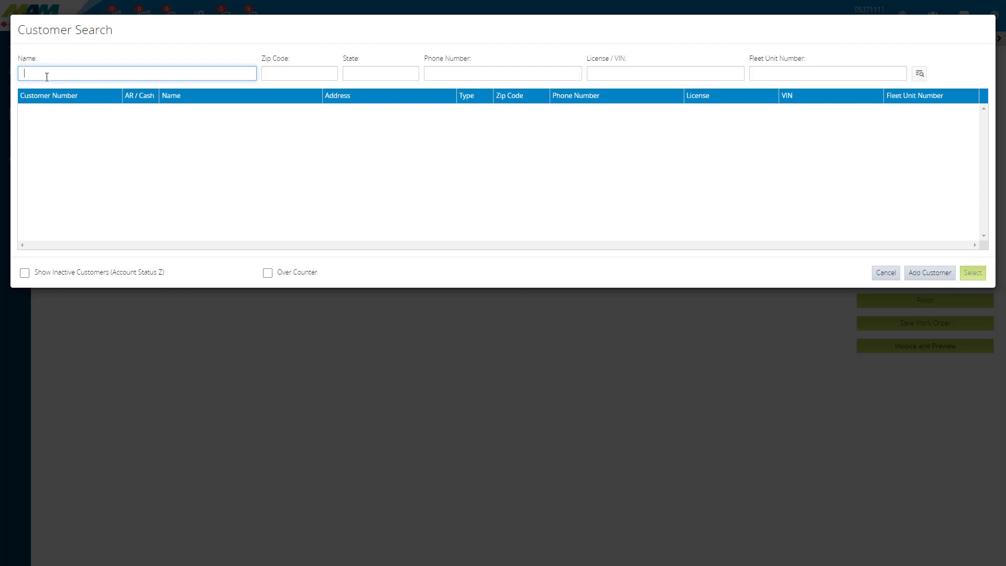
{"action": "left_click", "coordinate": [284, 76]}
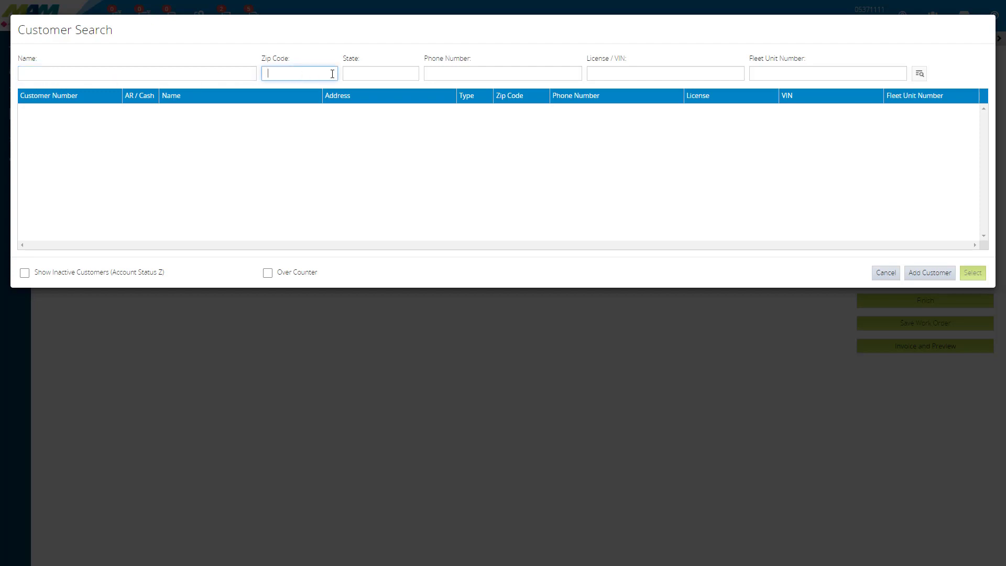
{"action": "left_click", "coordinate": [378, 73]}
{"action": "left_click", "coordinate": [472, 73]}
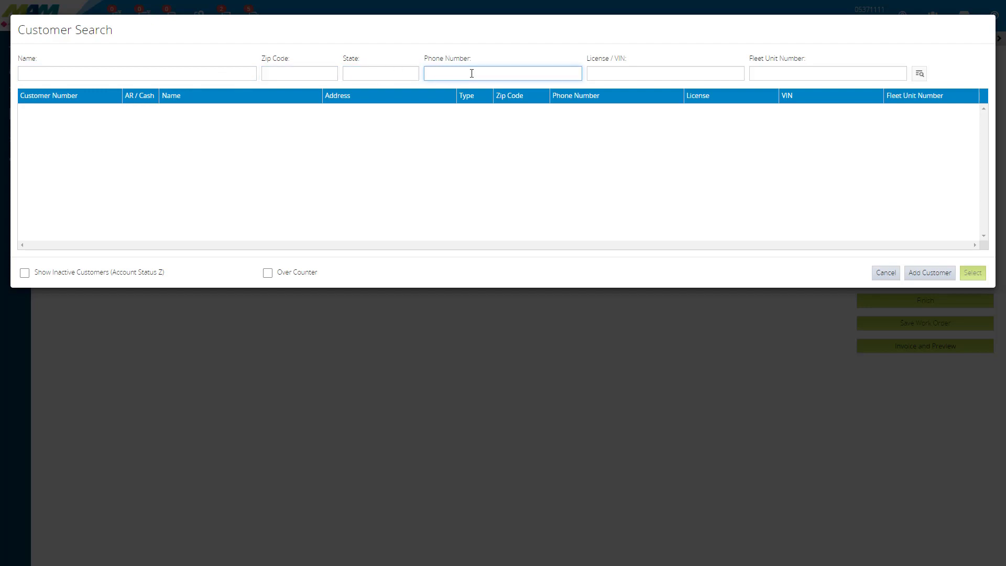
{"action": "left_click", "coordinate": [608, 74]}
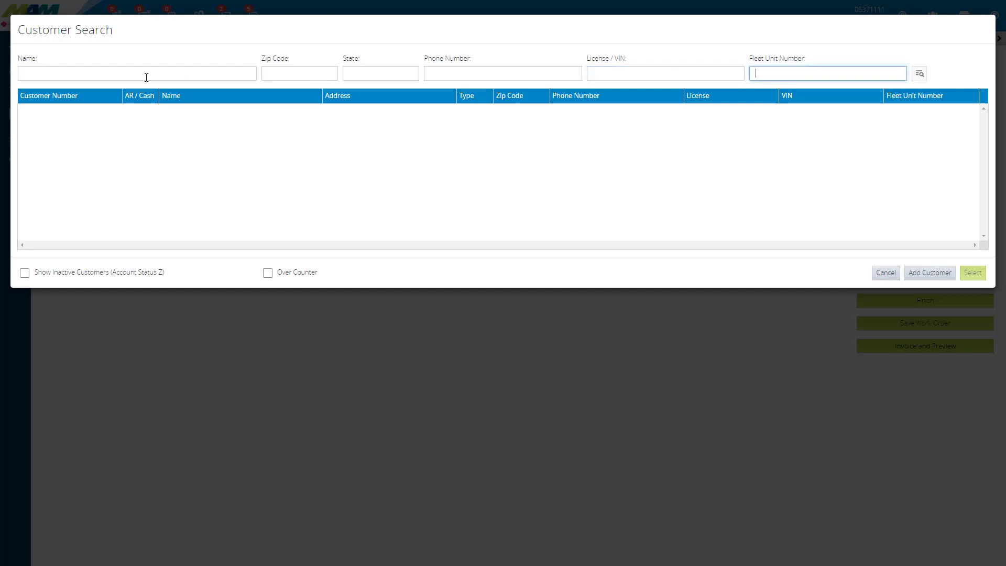
{"action": "left_click", "coordinate": [106, 73]}
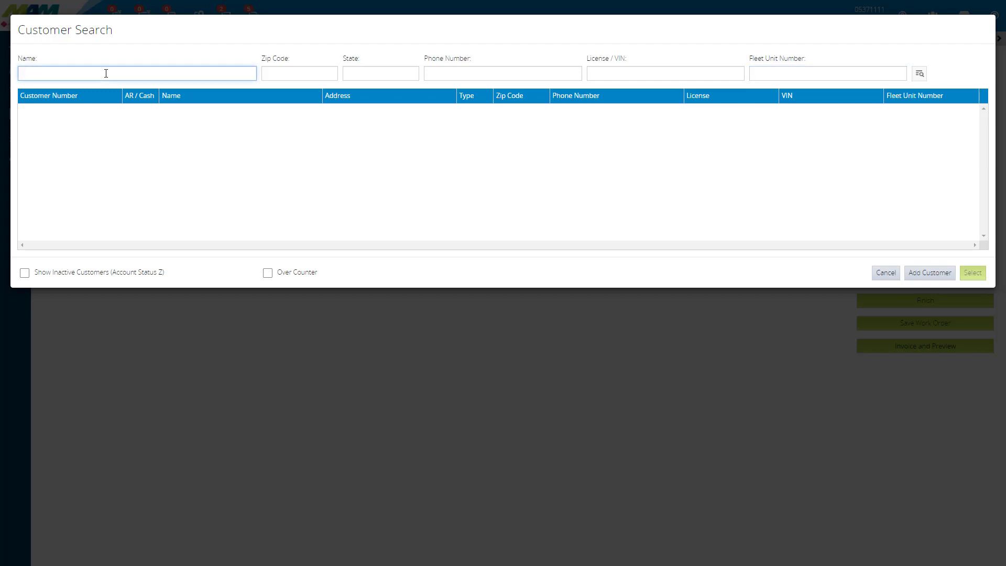
{"action": "left_click", "coordinate": [534, 70]}
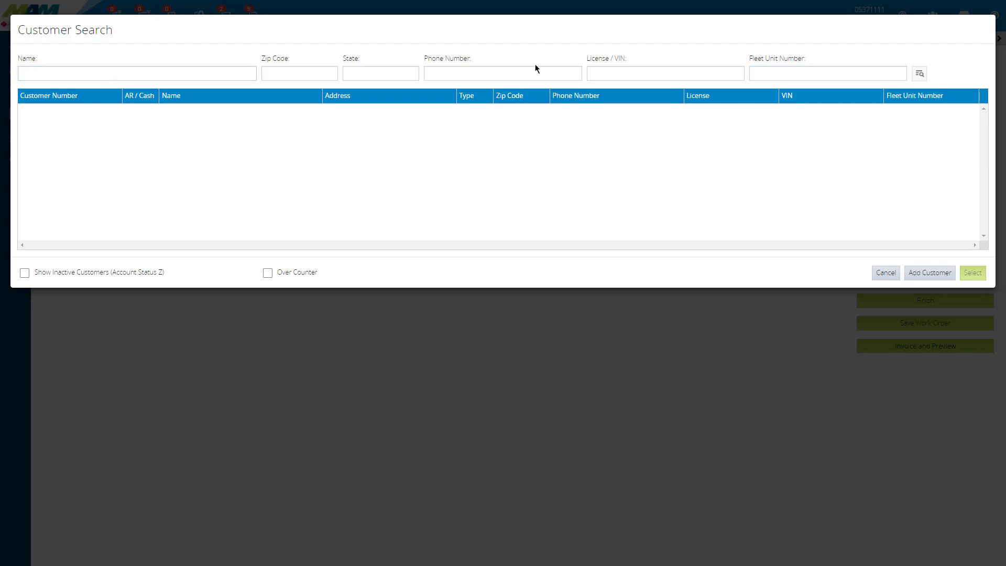
{"action": "left_click", "coordinate": [934, 80]}
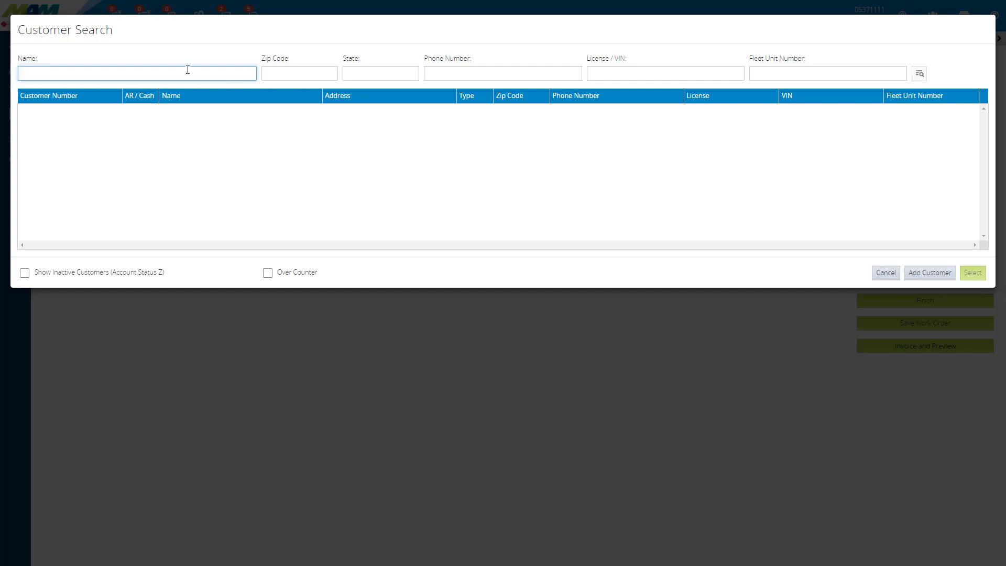
Step: Search for an existing customer by the customer's full name
{"action": "left_click", "coordinate": [920, 74]}
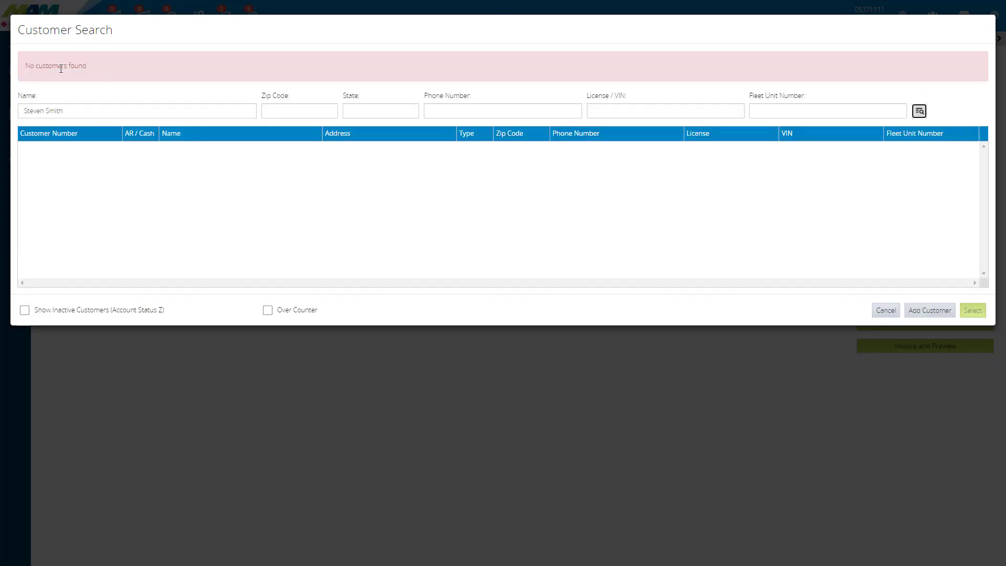
Step: Start a new customer record and fill in the customer's street address and apartment number
{"action": "left_click", "coordinate": [926, 313]}
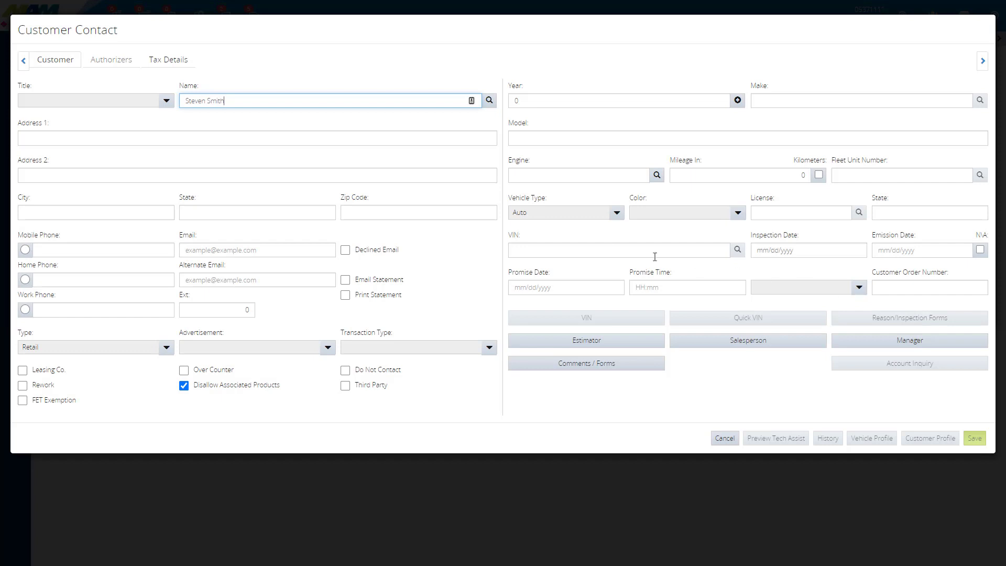
{"action": "left_click", "coordinate": [81, 138]}
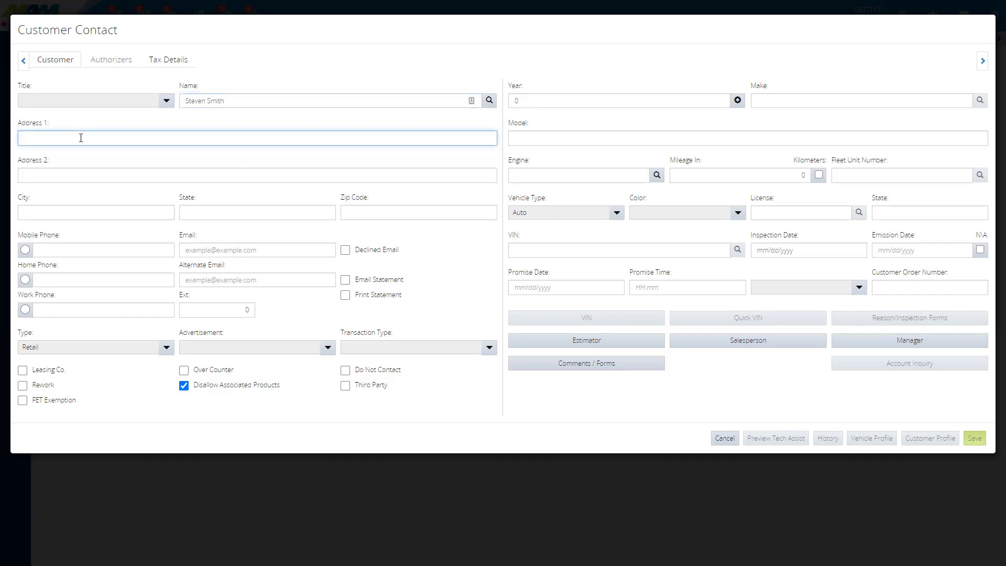
{"action": "type", "text": "123 Main Street"}
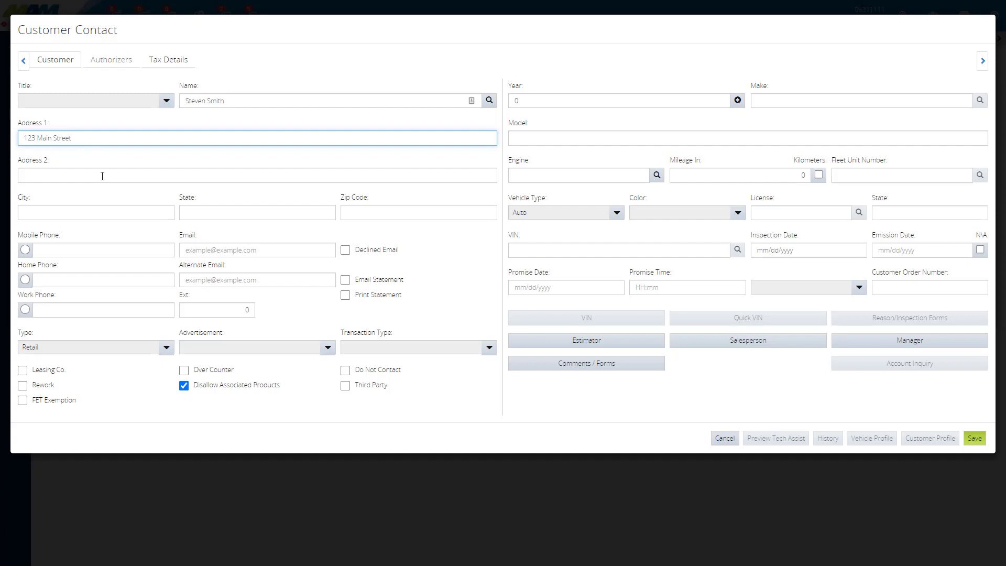
{"action": "left_click", "coordinate": [102, 176]}
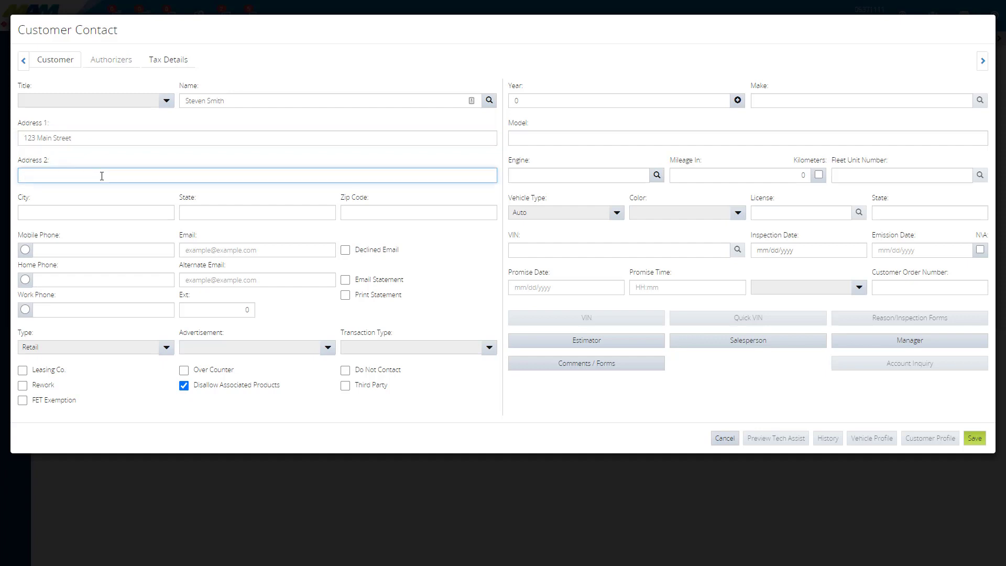
{"action": "left_click", "coordinate": [53, 209]}
{"action": "left_click", "coordinate": [52, 180]}
{"action": "type", "text": "Apt #3"}
{"action": "key", "text": "Tab"}
{"action": "key", "text": "Tab"}
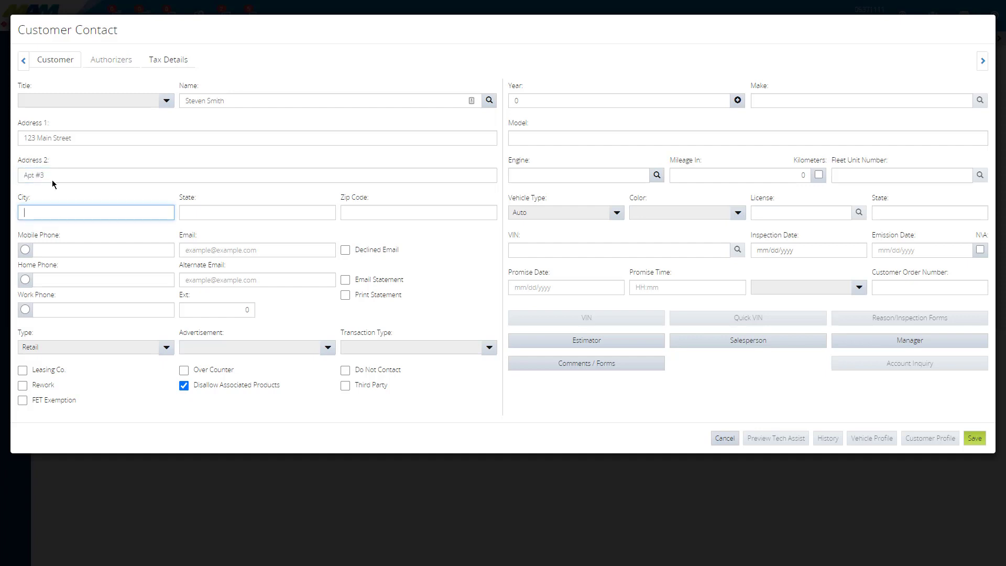
Step: Enter the customer's zip code so that the city and state fill in from it
{"action": "left_click", "coordinate": [387, 218]}
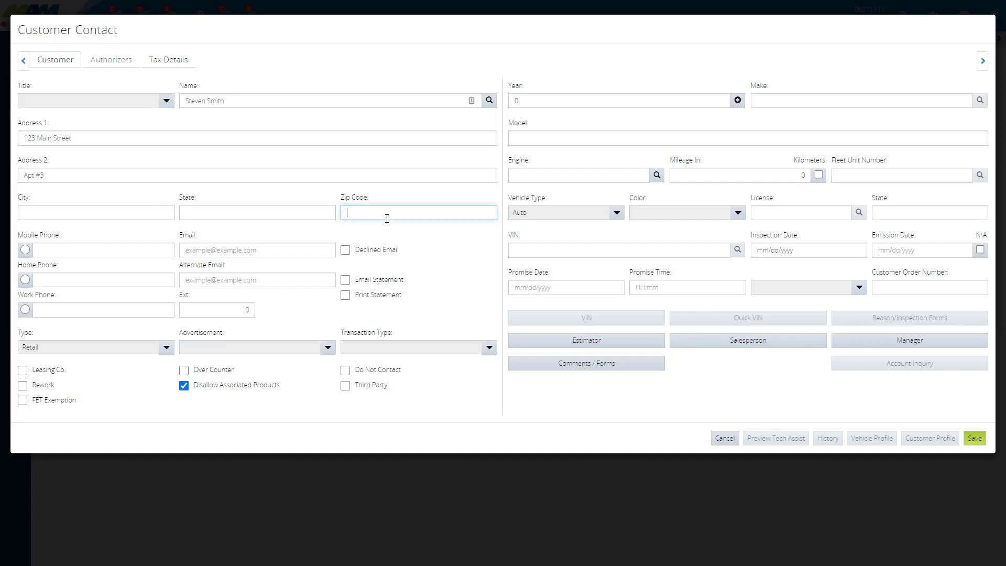
{"action": "type", "text": "19422"}
{"action": "key", "text": "Tab"}
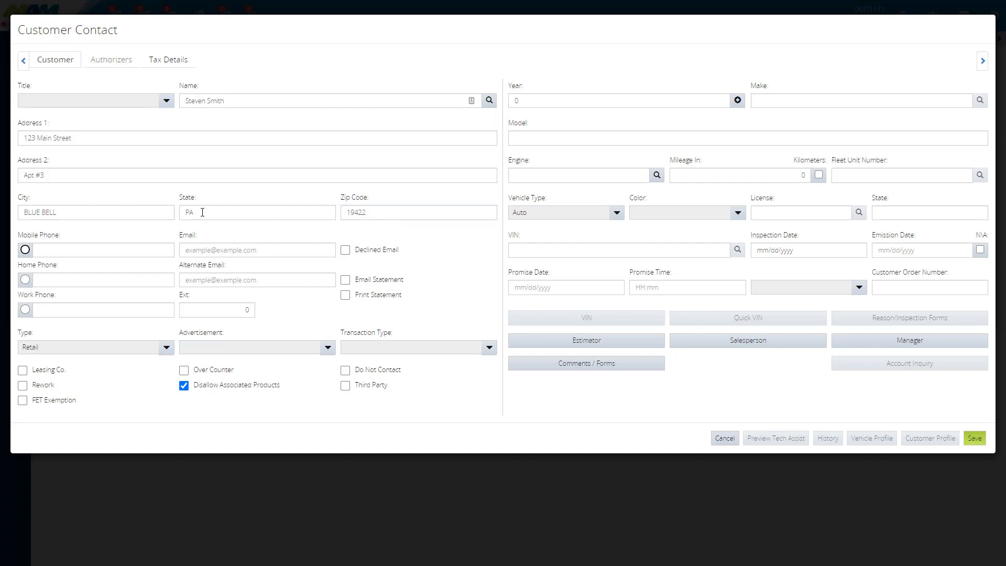
Step: Enter the customer's mobile phone number and e-mail address
{"action": "left_click", "coordinate": [39, 251]}
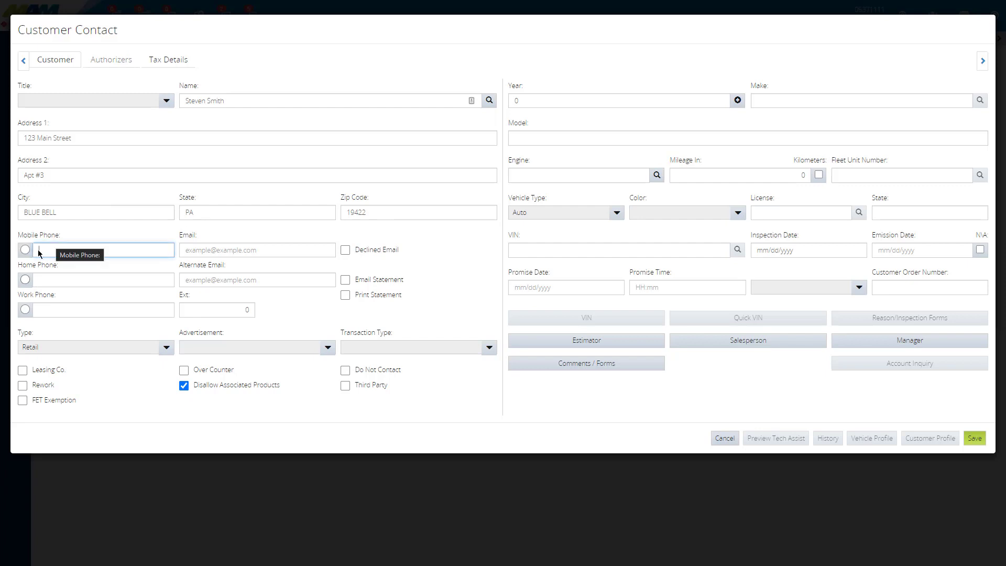
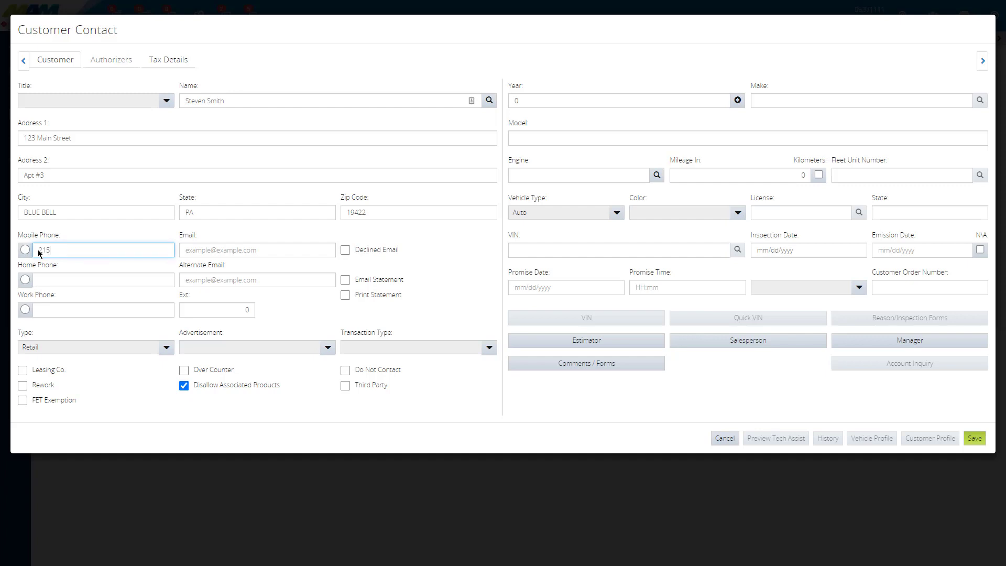
{"action": "key", "text": "Tab"}
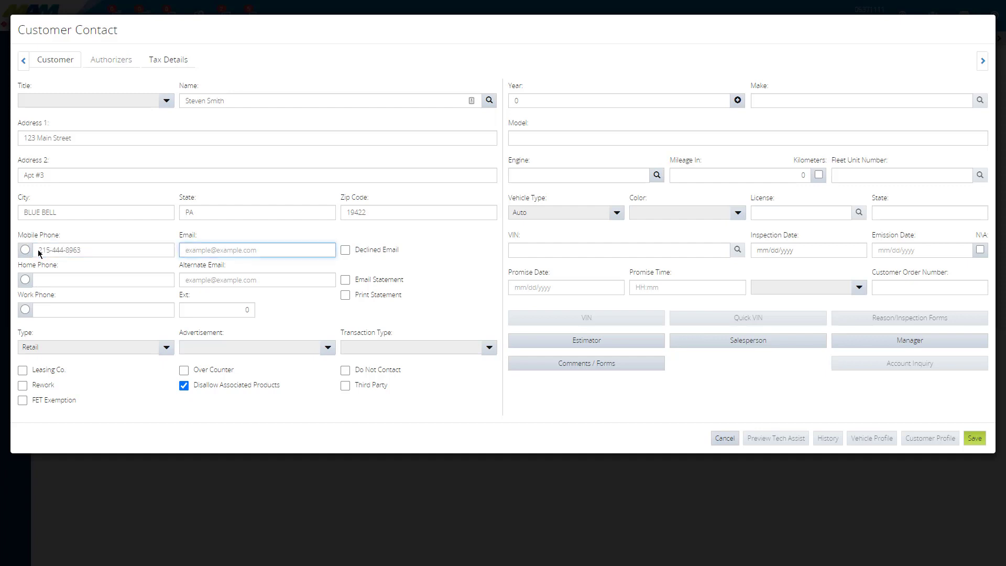
Step: Mark the work phone as the preferred number and enter the customer's work phone number
{"action": "left_click", "coordinate": [26, 310]}
{"action": "left_click", "coordinate": [48, 312]}
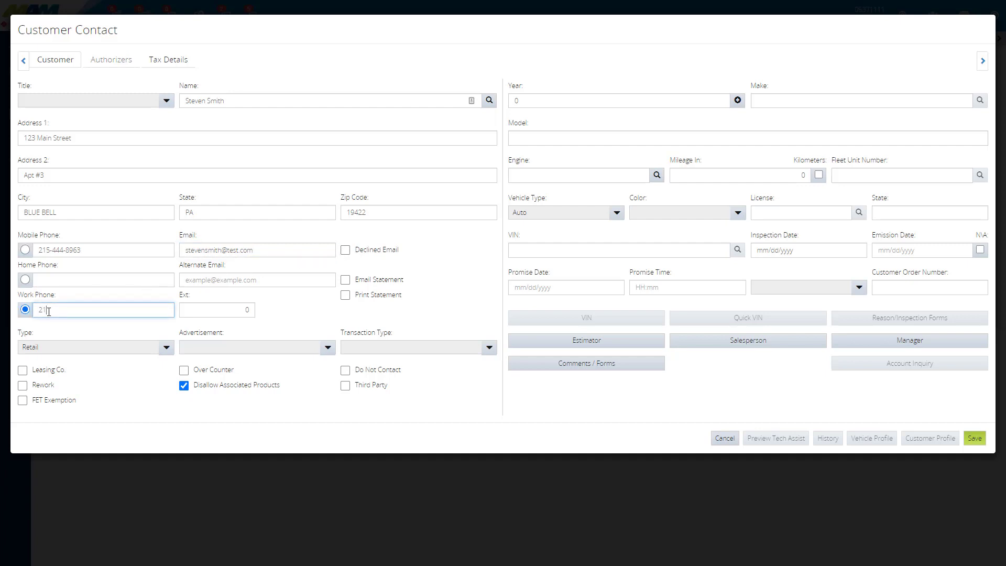
{"action": "left_click", "coordinate": [410, 299]}
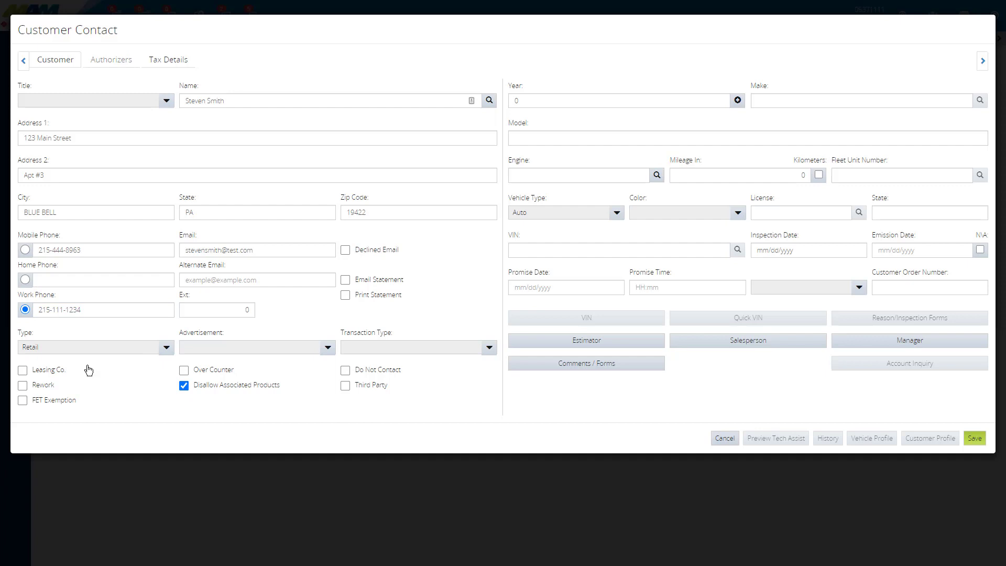
Step: Review the choices offered for the customer type, advertisement source and transaction type
{"action": "left_click", "coordinate": [55, 349]}
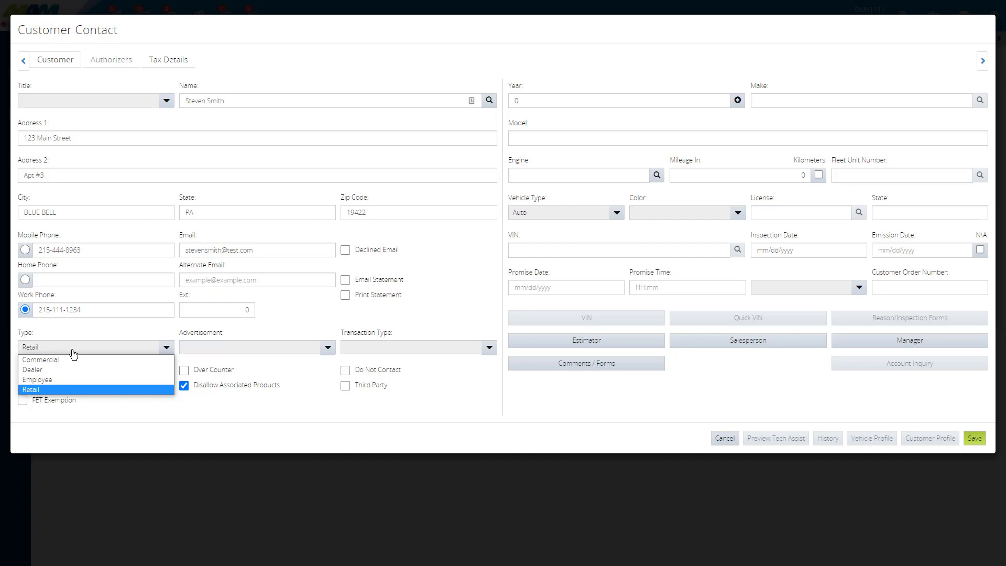
{"action": "left_click", "coordinate": [78, 351]}
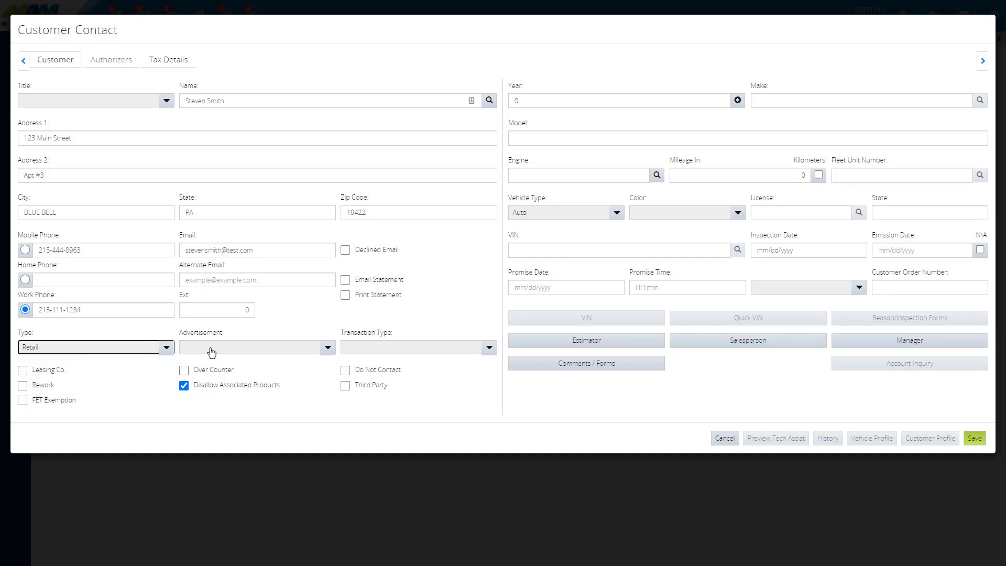
{"action": "left_click", "coordinate": [254, 351]}
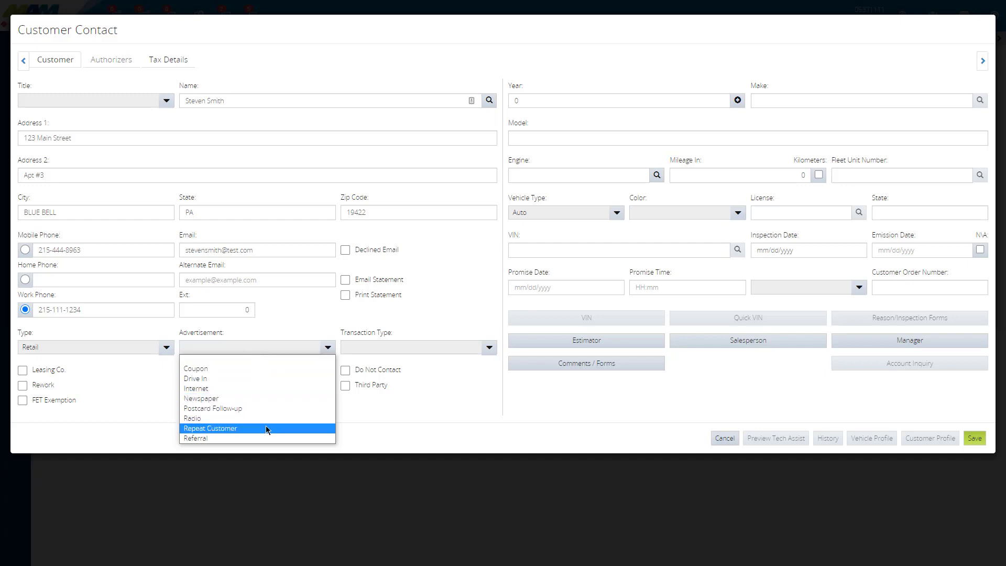
{"action": "key", "text": "Down"}
{"action": "key", "text": "Up"}
{"action": "key", "text": "Up"}
{"action": "key", "text": "Up"}
{"action": "key", "text": "Up"}
{"action": "key", "text": "Up"}
{"action": "key", "text": "Up"}
{"action": "key", "text": "Up"}
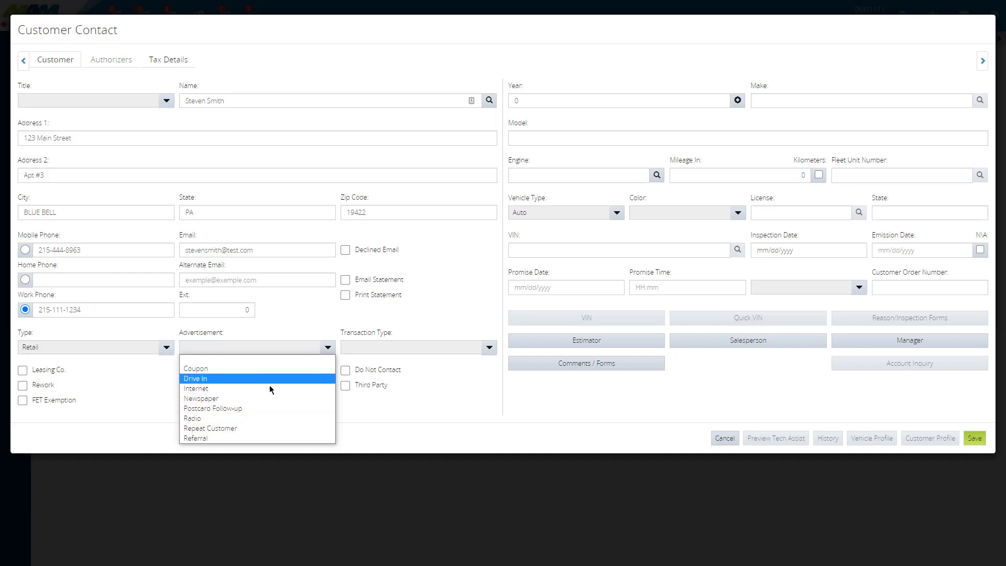
{"action": "left_click", "coordinate": [427, 349]}
{"action": "left_click", "coordinate": [429, 348]}
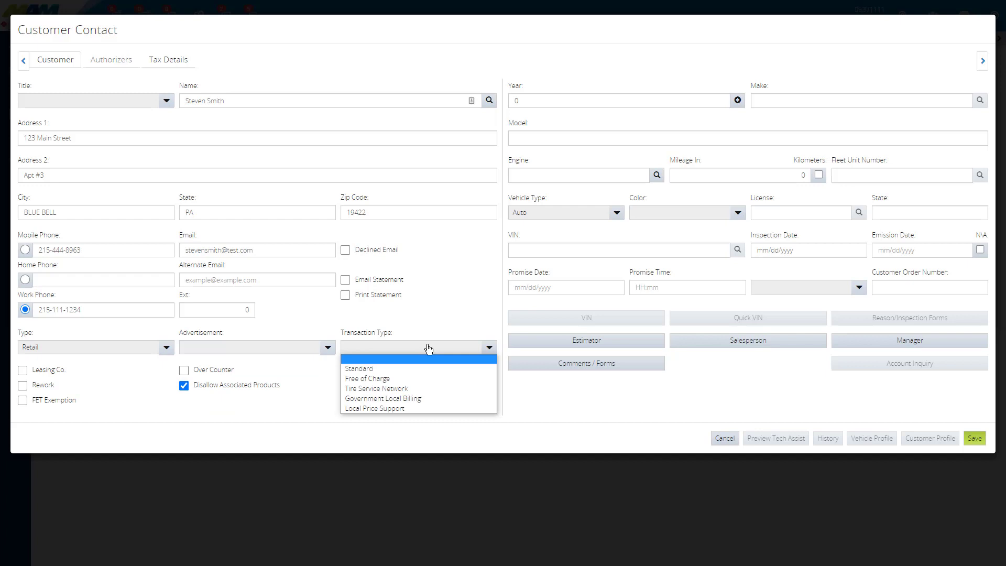
{"action": "key", "text": "Up"}
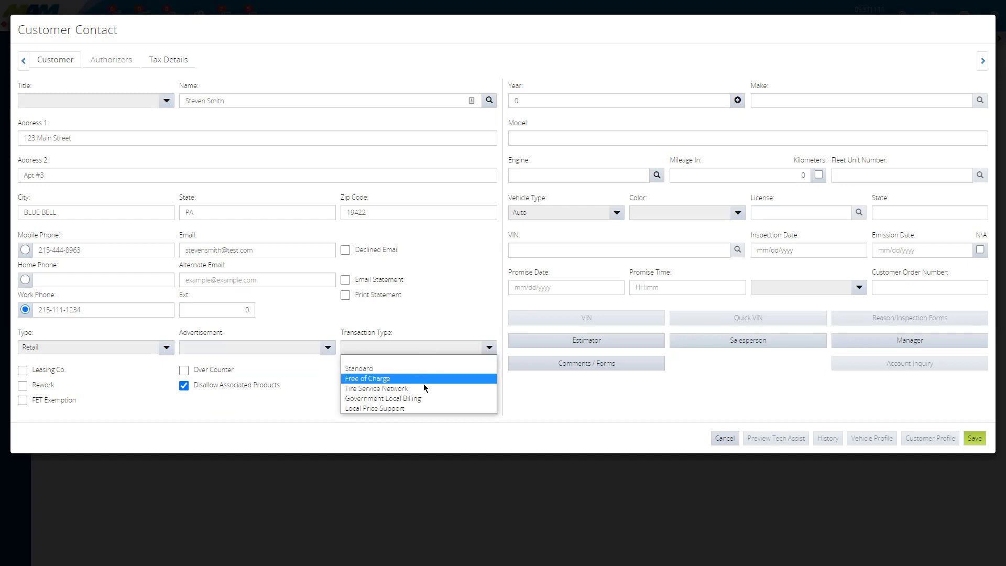
{"action": "left_click", "coordinate": [445, 329]}
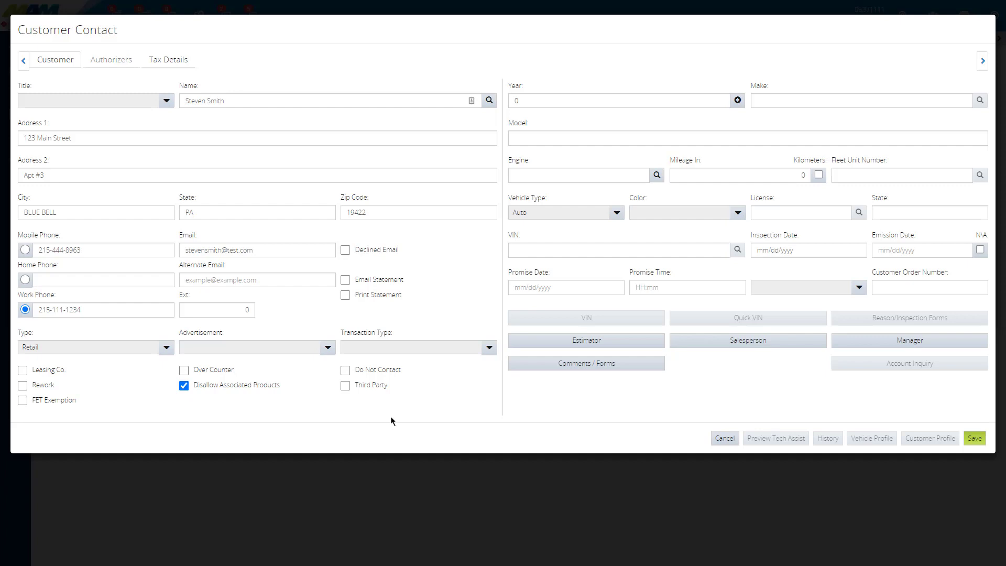
Step: Select the 2016 Audi A3 with the 4-1798 1.8L DOHC engine from Makes & Models as the customer's vehicle
{"action": "left_click", "coordinate": [738, 101]}
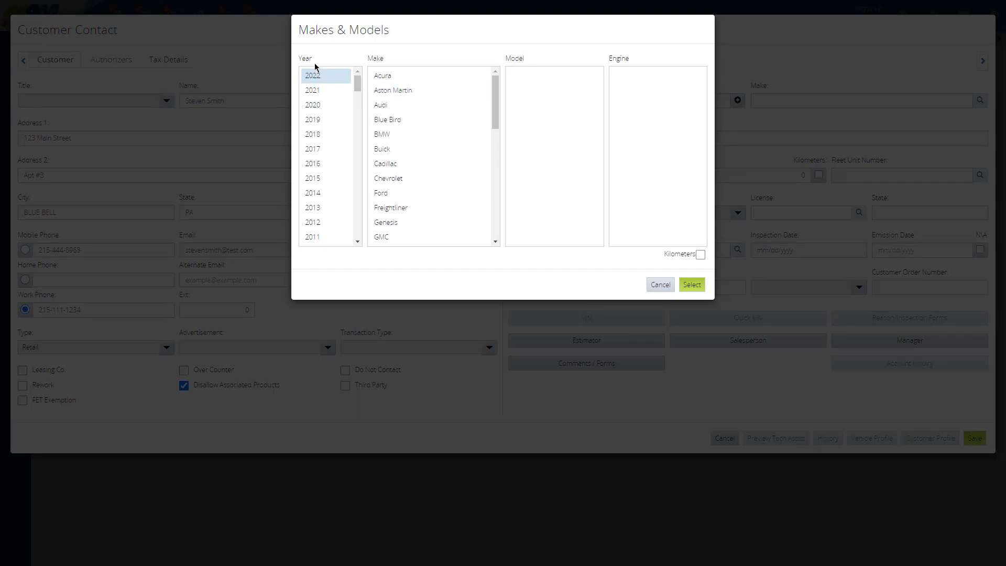
{"action": "left_click", "coordinate": [322, 134]}
{"action": "left_click", "coordinate": [332, 164]}
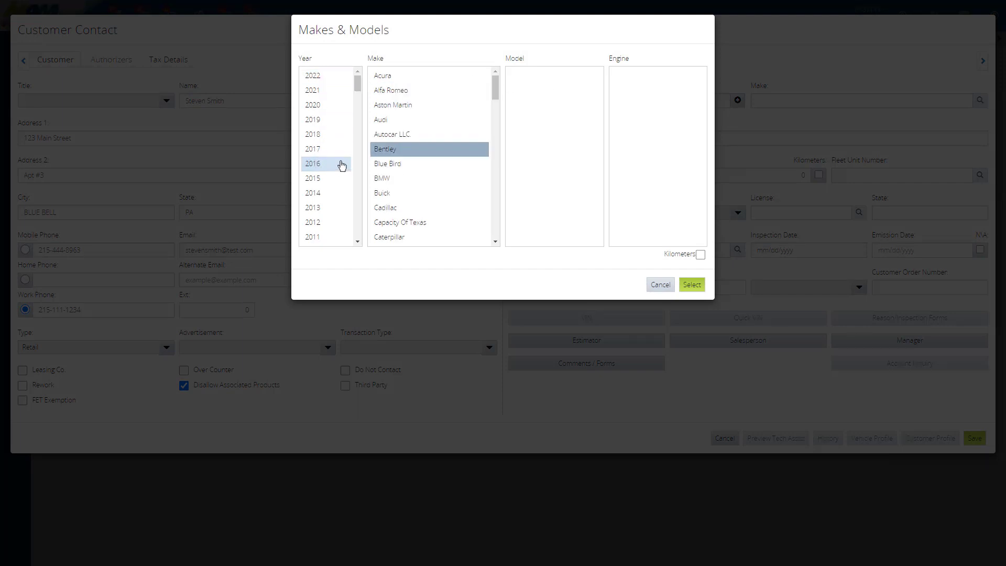
{"action": "left_click", "coordinate": [439, 121]}
{"action": "left_click", "coordinate": [563, 78]}
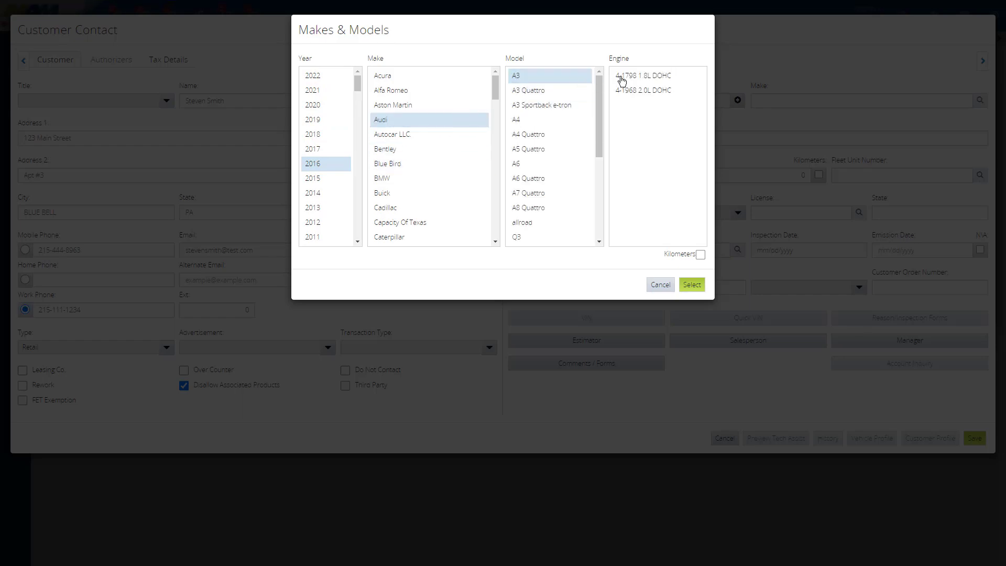
{"action": "left_click", "coordinate": [662, 75]}
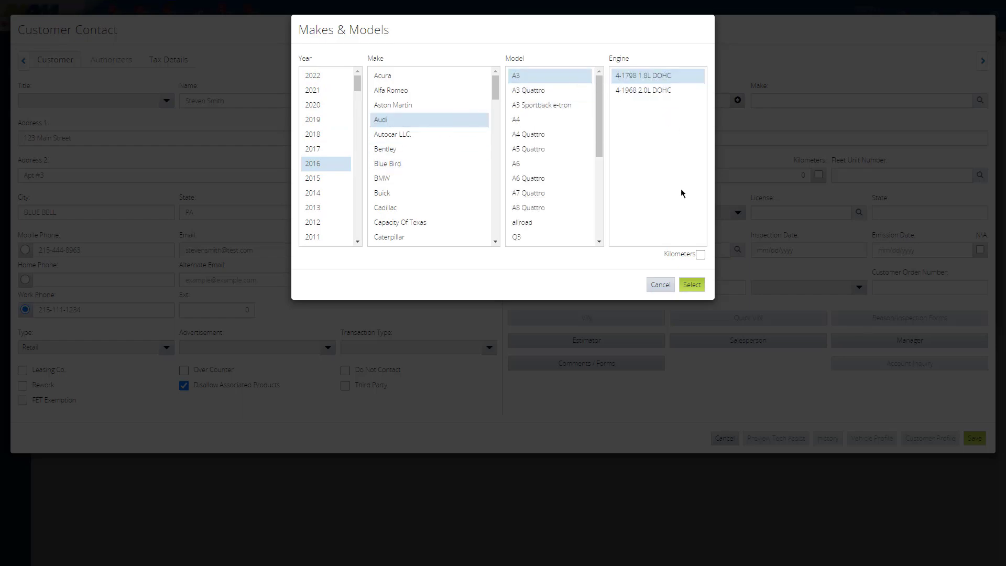
{"action": "left_click", "coordinate": [692, 285]}
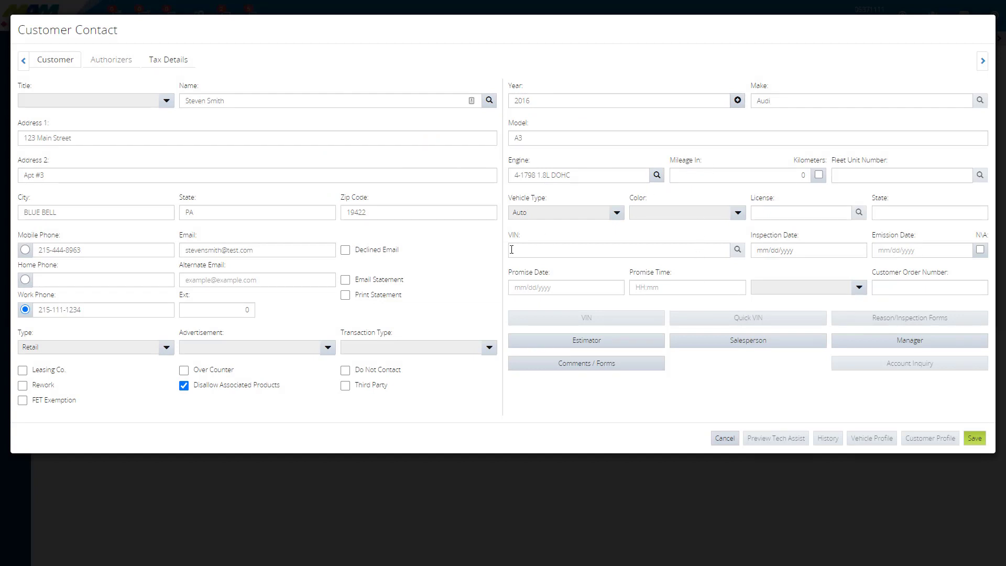
Step: Enter the vehicle's VIN, decode it and accept the decoded 2011 Ford Flex as the customer's vehicle
{"action": "left_click", "coordinate": [528, 249]}
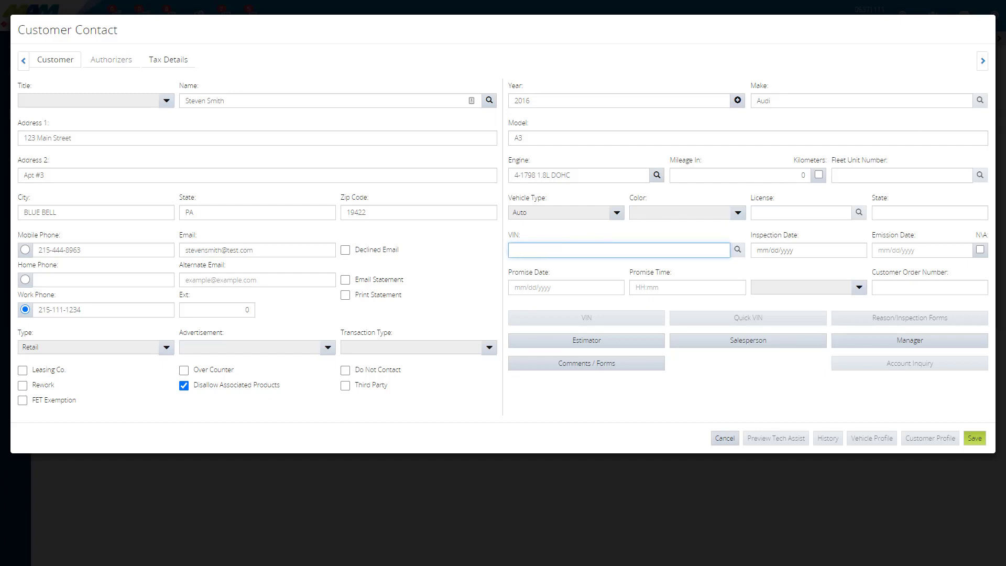
{"action": "left_click", "coordinate": [560, 251]}
{"action": "left_click", "coordinate": [687, 269]}
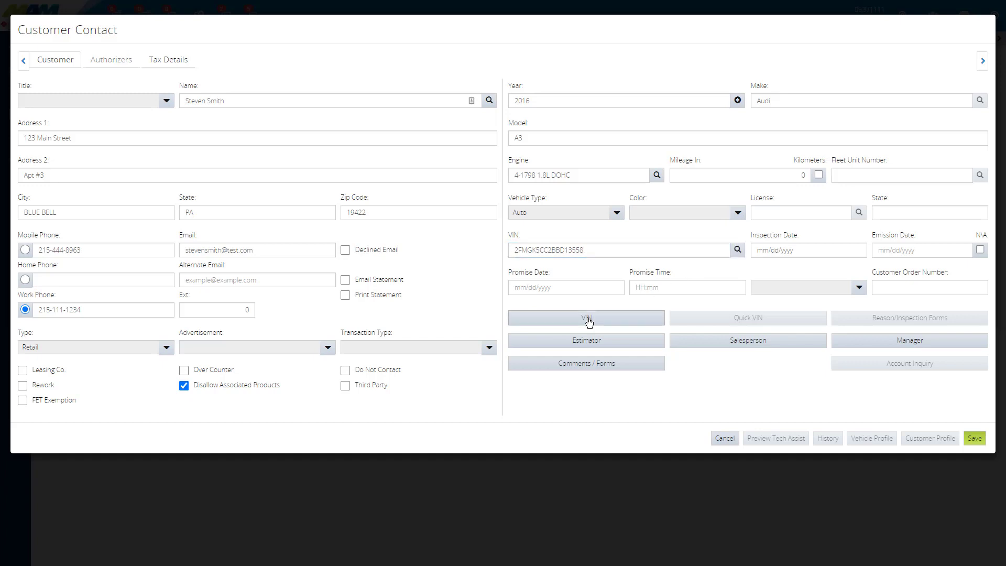
{"action": "left_click", "coordinate": [587, 318]}
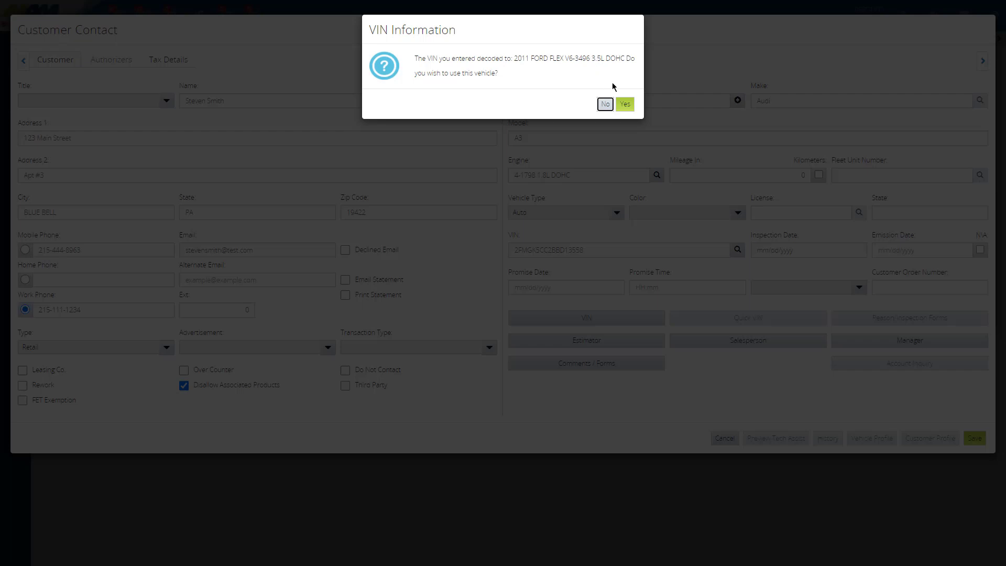
{"action": "left_click", "coordinate": [627, 106]}
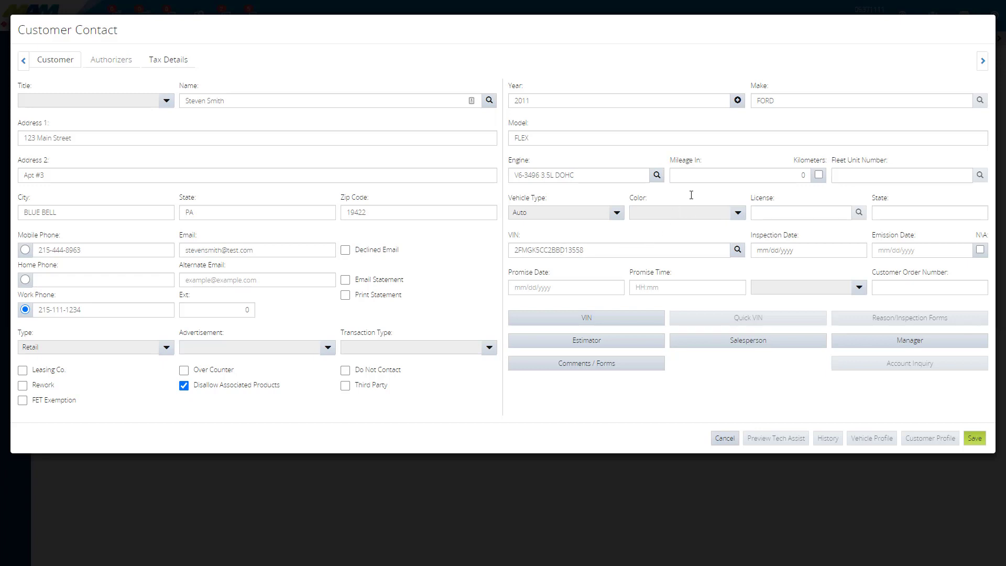
Step: Set the vehicle's incoming mileage to 85413, in miles rather than kilometers
{"action": "left_click", "coordinate": [781, 174]}
{"action": "type", "text": "85413"}
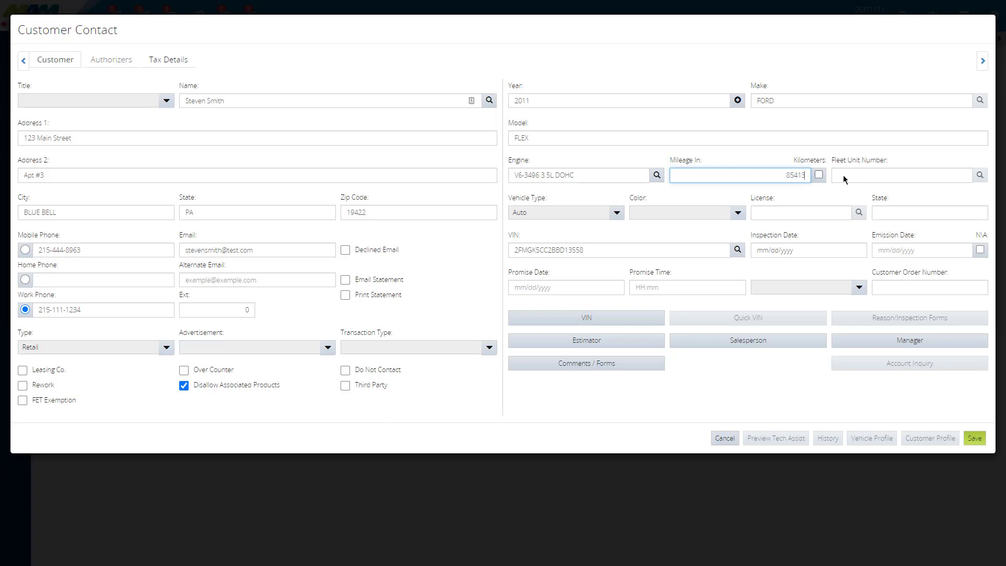
{"action": "left_click", "coordinate": [821, 177]}
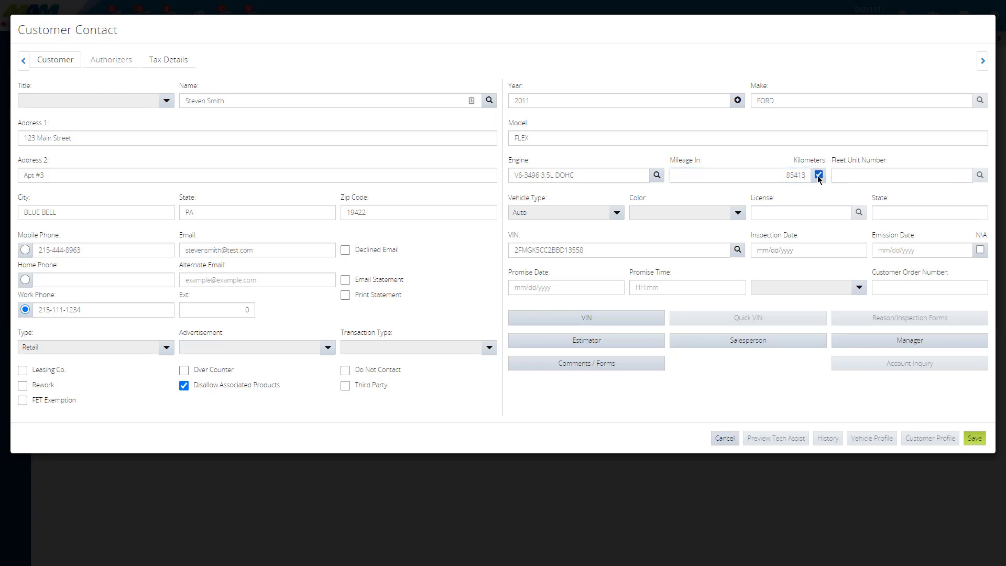
{"action": "left_click", "coordinate": [821, 178]}
{"action": "left_click", "coordinate": [863, 174]}
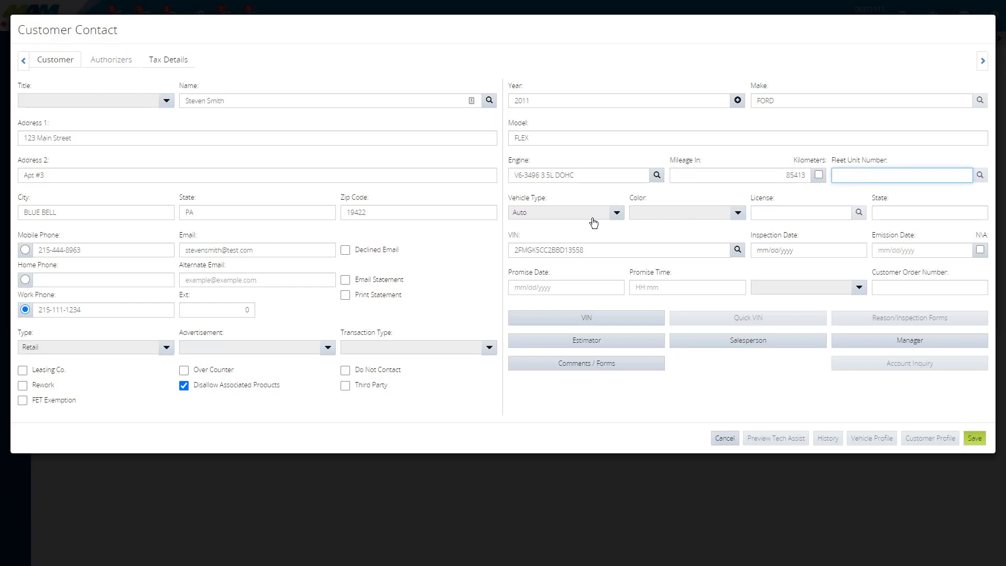
Step: Review the available vehicle types and vehicle colors for the customer's vehicle
{"action": "left_click", "coordinate": [541, 216]}
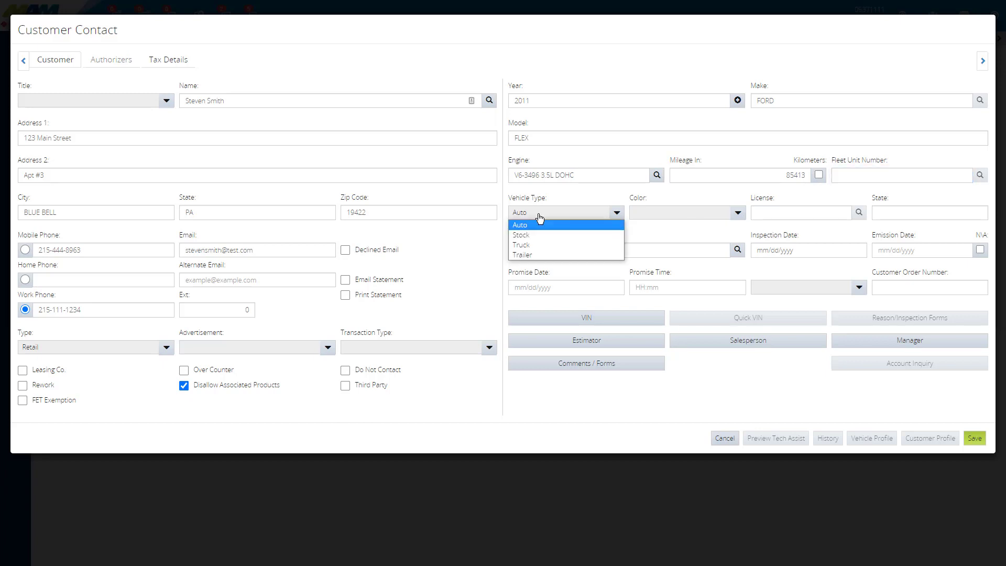
{"action": "key", "text": "Down"}
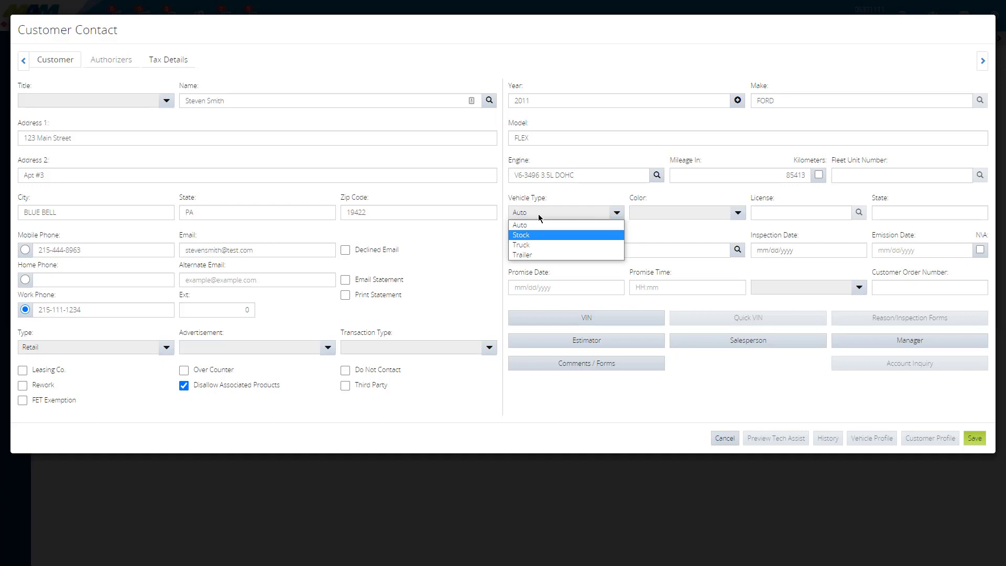
{"action": "key", "text": "Down"}
{"action": "key", "text": "Down"}
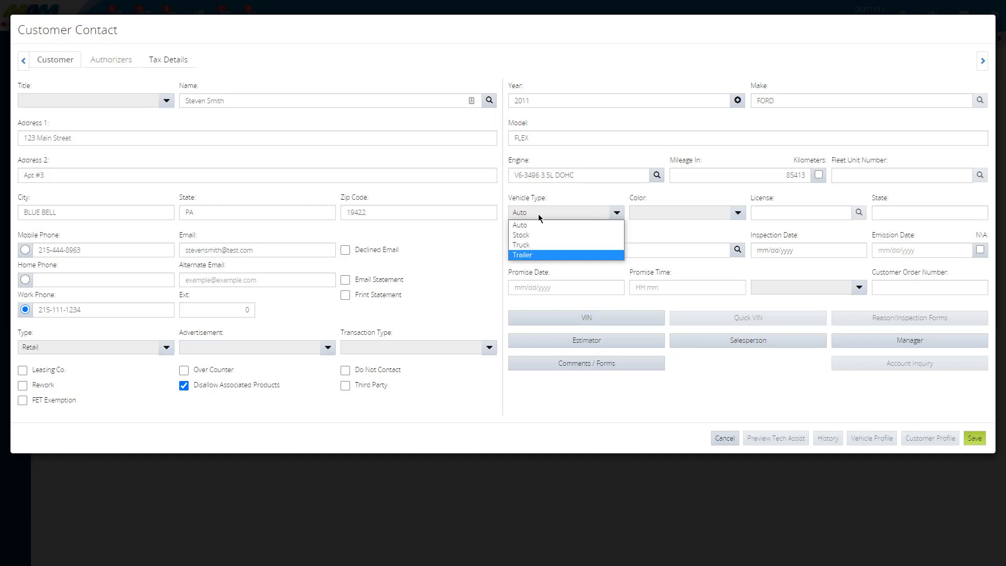
{"action": "key", "text": "Up"}
{"action": "key", "text": "Up"}
{"action": "left_click", "coordinate": [559, 226]}
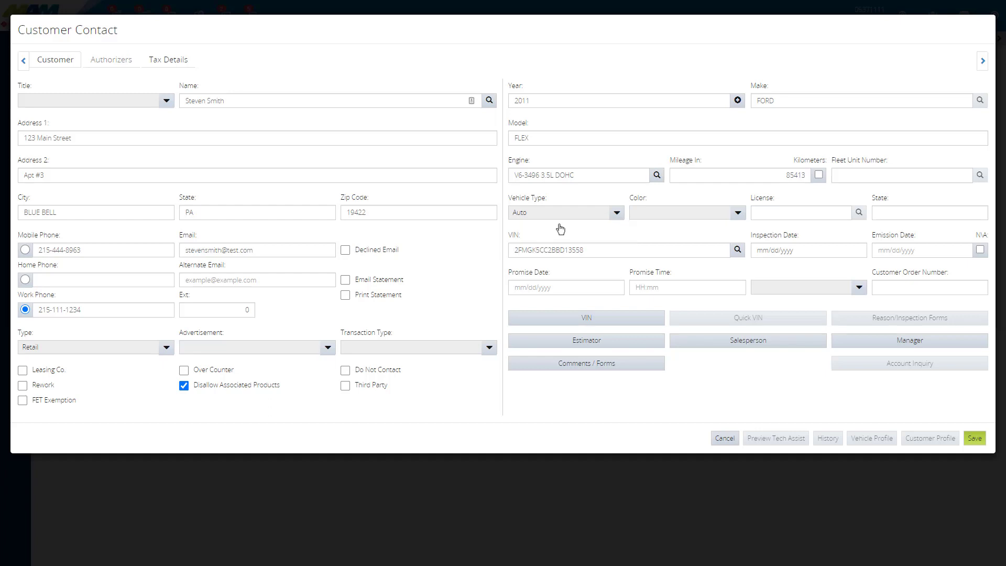
{"action": "left_click", "coordinate": [657, 219]}
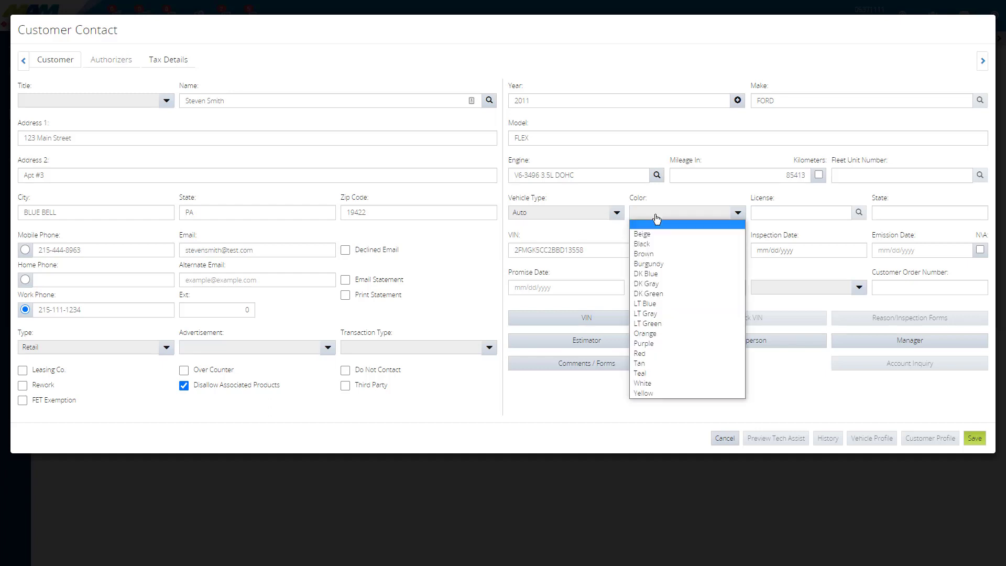
{"action": "key", "text": "Down"}
{"action": "key", "text": "Down"}
{"action": "key", "text": "Down"}
{"action": "key", "text": "Down"}
{"action": "key", "text": "Down"}
{"action": "key", "text": "Down"}
{"action": "key", "text": "Down"}
{"action": "key", "text": "Down"}
{"action": "key", "text": "Down"}
{"action": "key", "text": "Down"}
{"action": "key", "text": "Down"}
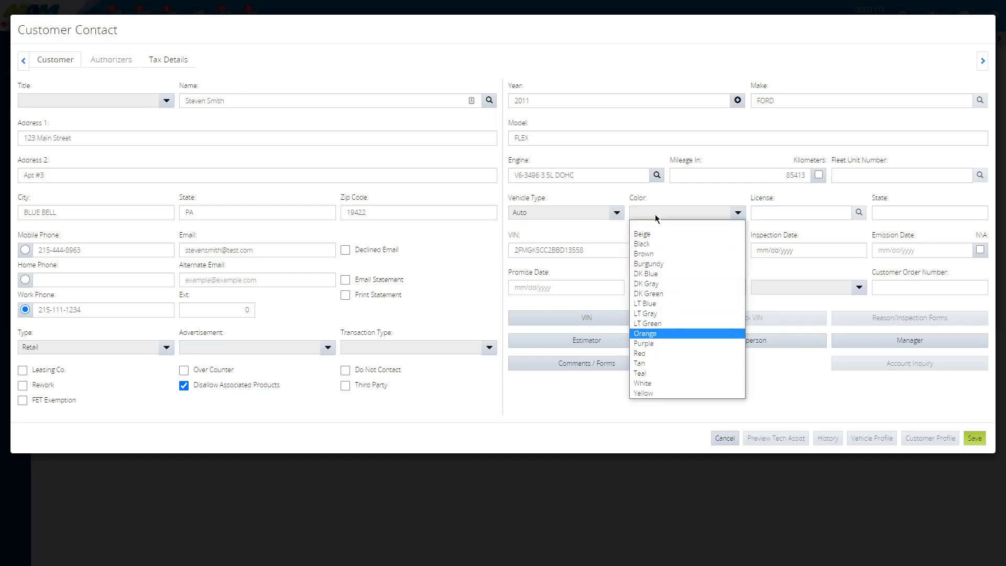
{"action": "left_click", "coordinate": [684, 199]}
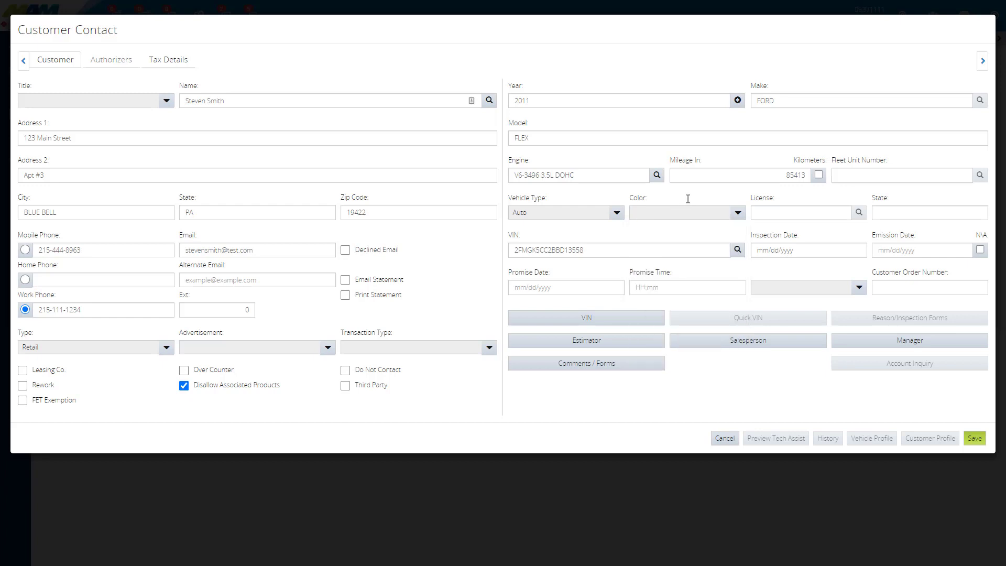
Step: Enter ABC123 as the vehicle's license plate and PA as its state
{"action": "left_click", "coordinate": [765, 212]}
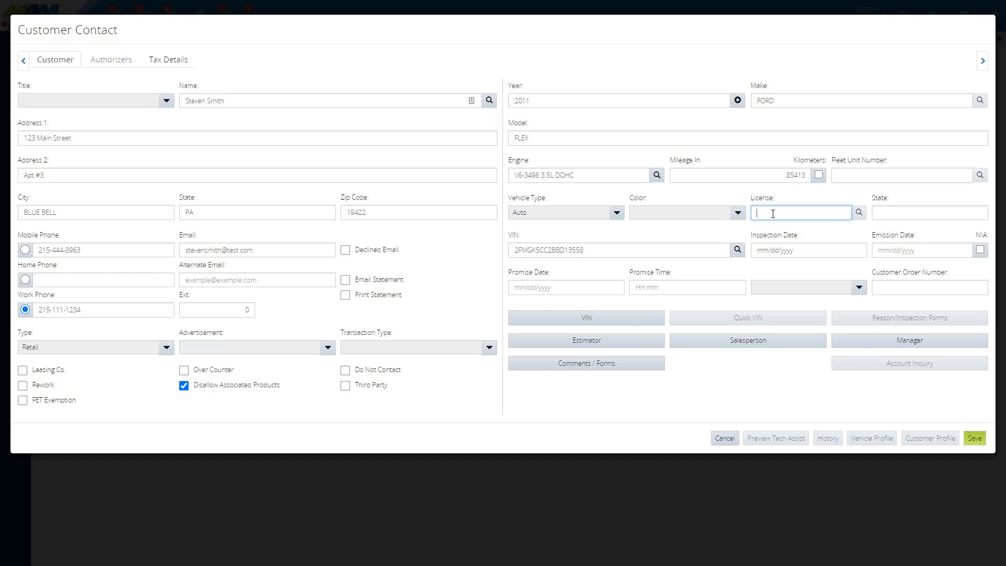
{"action": "type", "text": "ABC 123"}
{"action": "left_click", "coordinate": [891, 211]}
{"action": "type", "text": "PA"}
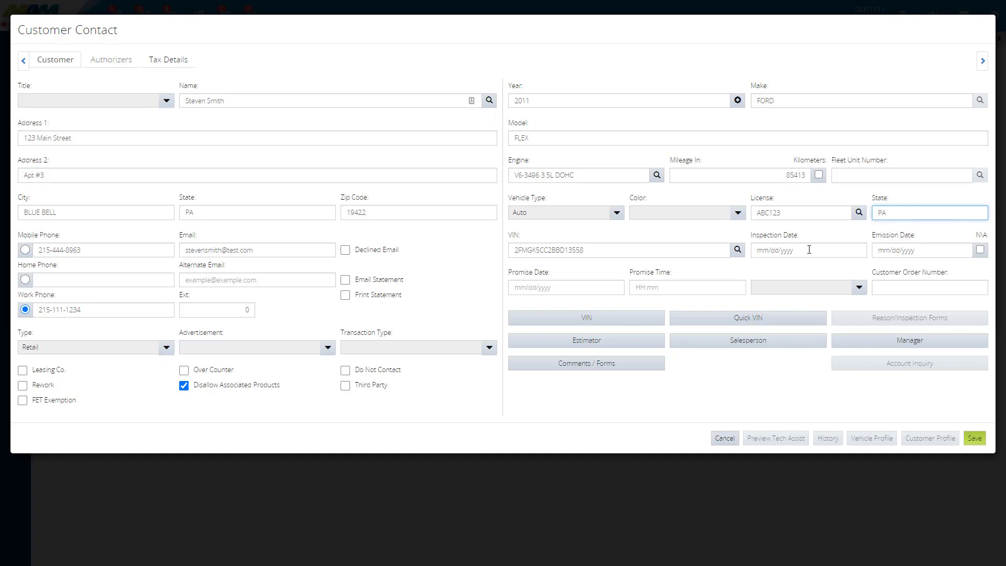
Step: Mark the vehicle's emission date as not applicable
{"action": "left_click", "coordinate": [934, 252]}
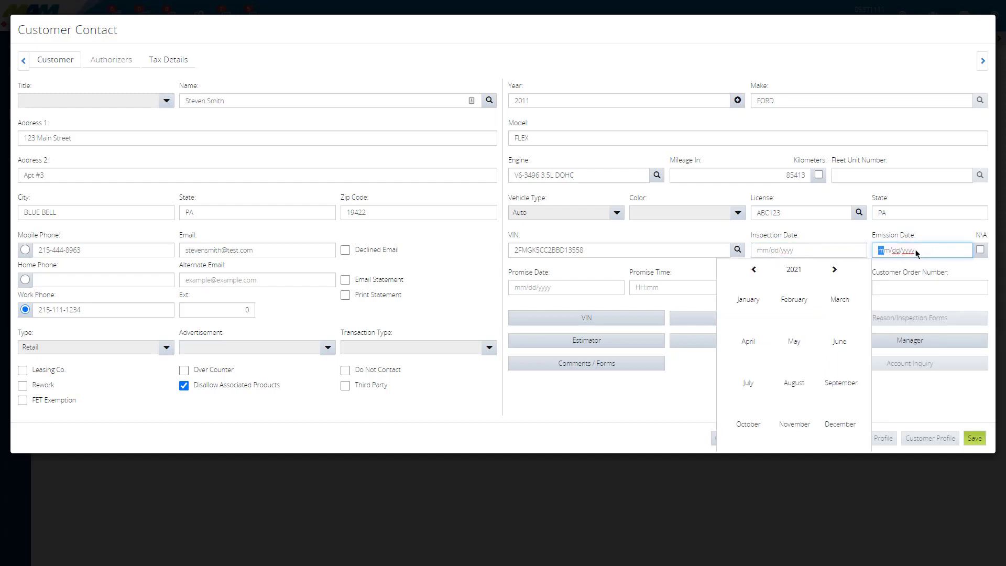
{"action": "left_click", "coordinate": [852, 239]}
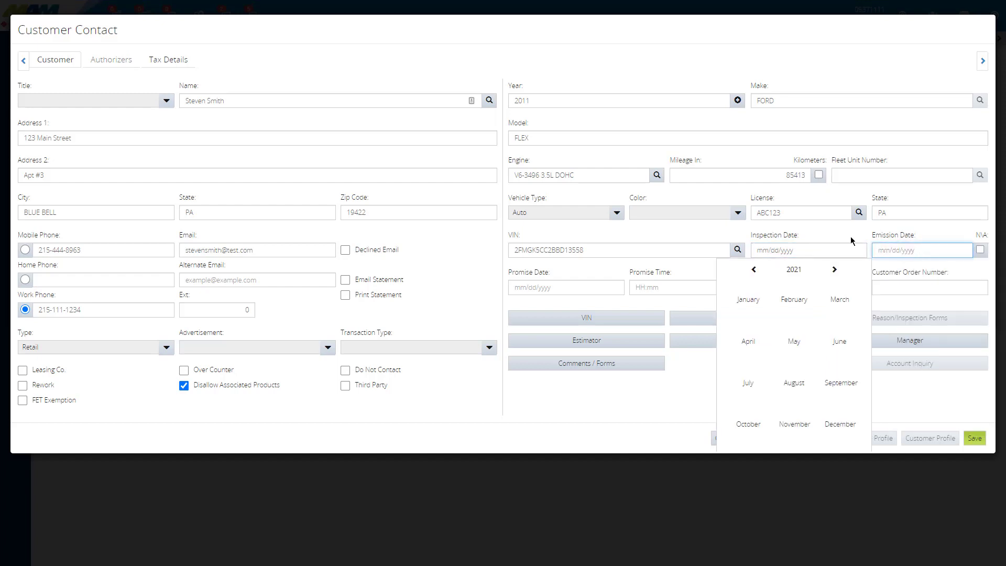
{"action": "left_click", "coordinate": [981, 250]}
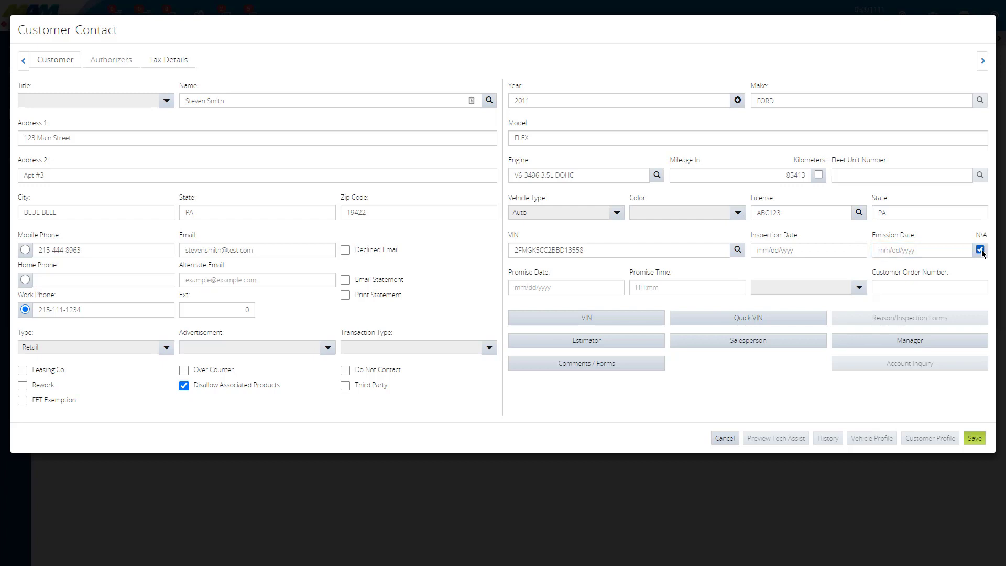
Step: Set the vehicle's promise date to 05/21/2021 and its promise time to 11:30 AM
{"action": "key", "text": "Tab"}
{"action": "key", "text": "Tab"}
{"action": "key", "text": "Tab"}
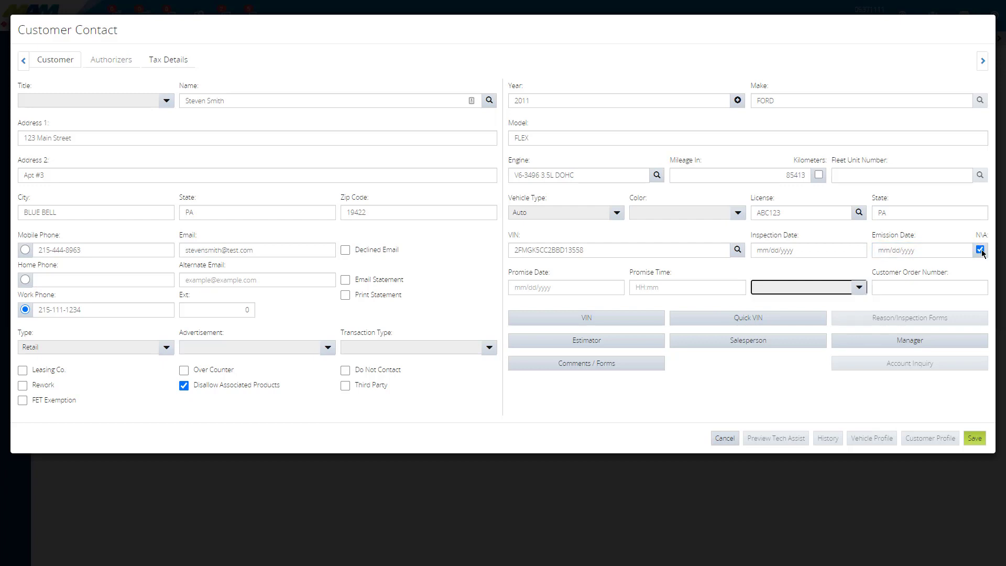
{"action": "left_click", "coordinate": [533, 287]}
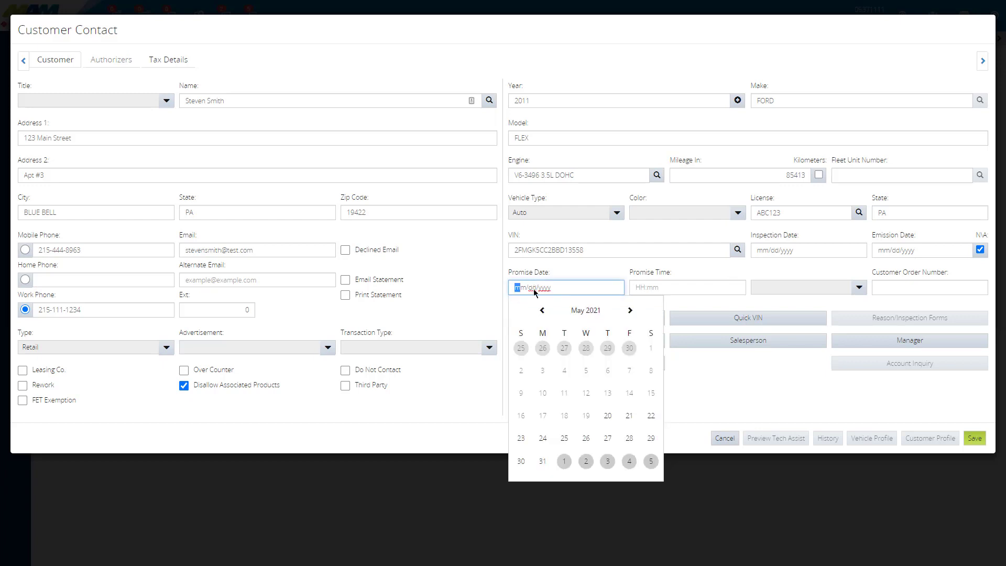
{"action": "left_click", "coordinate": [629, 416]}
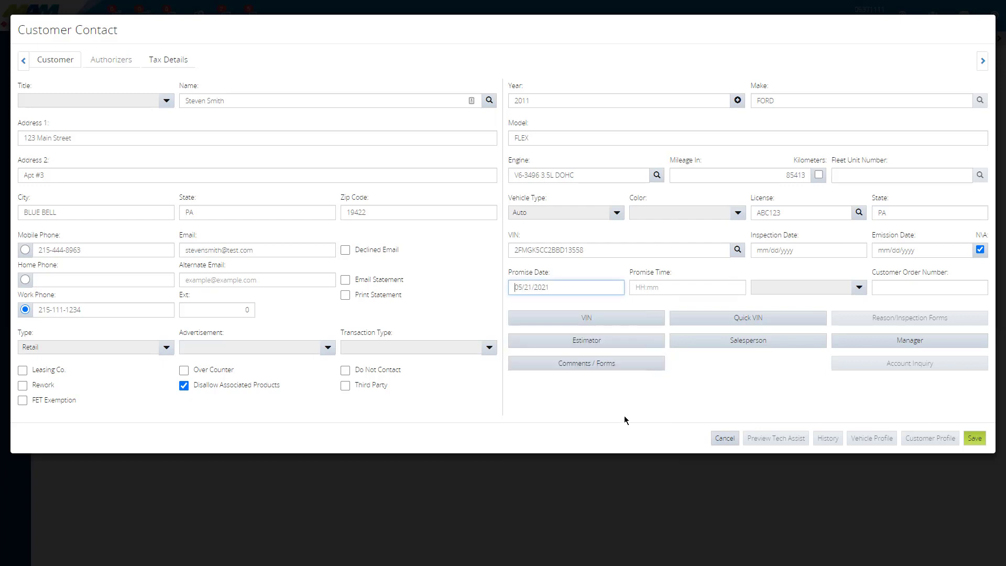
{"action": "left_click", "coordinate": [724, 286]}
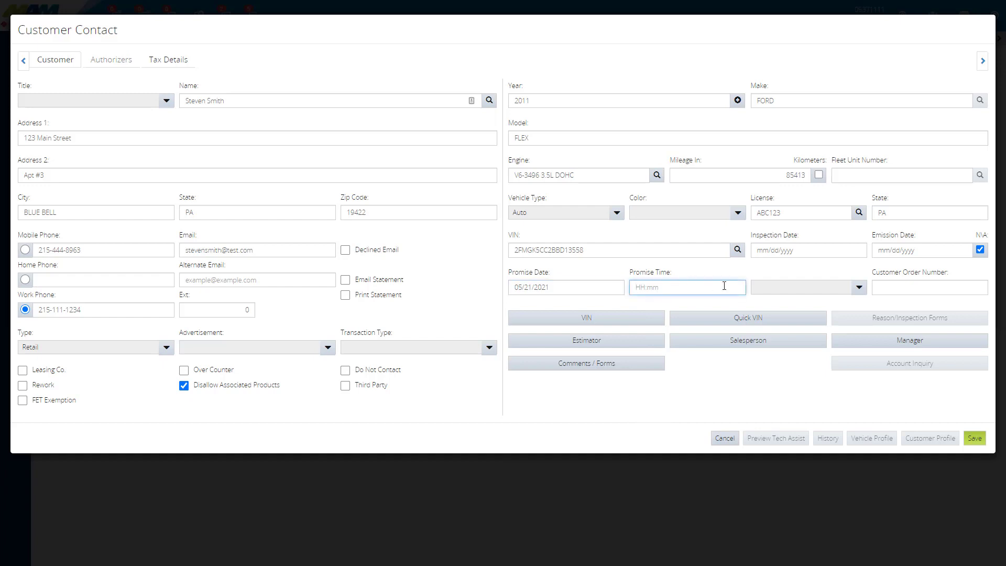
{"action": "type", "text": "11:30"}
{"action": "left_click", "coordinate": [858, 289]}
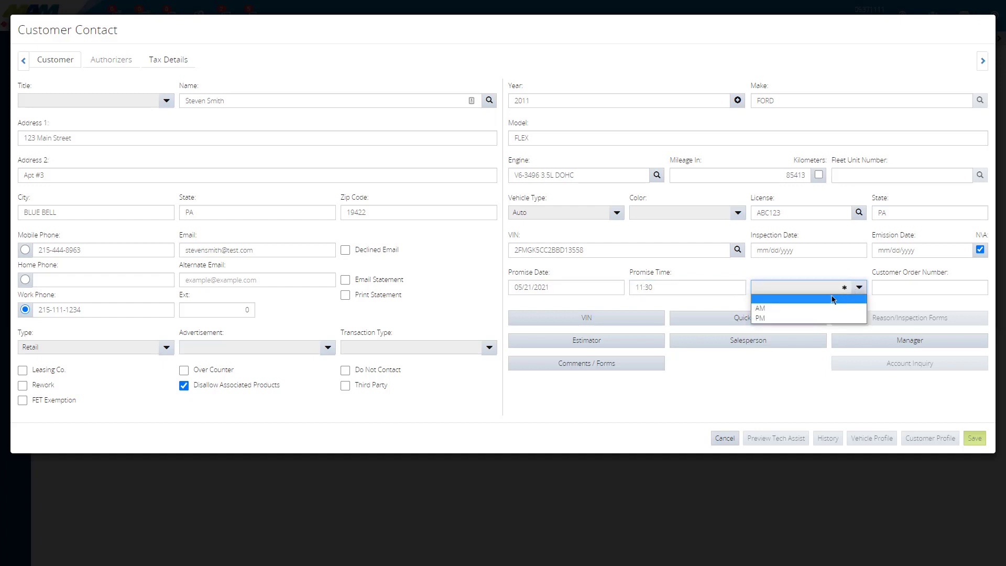
{"action": "left_click", "coordinate": [782, 309]}
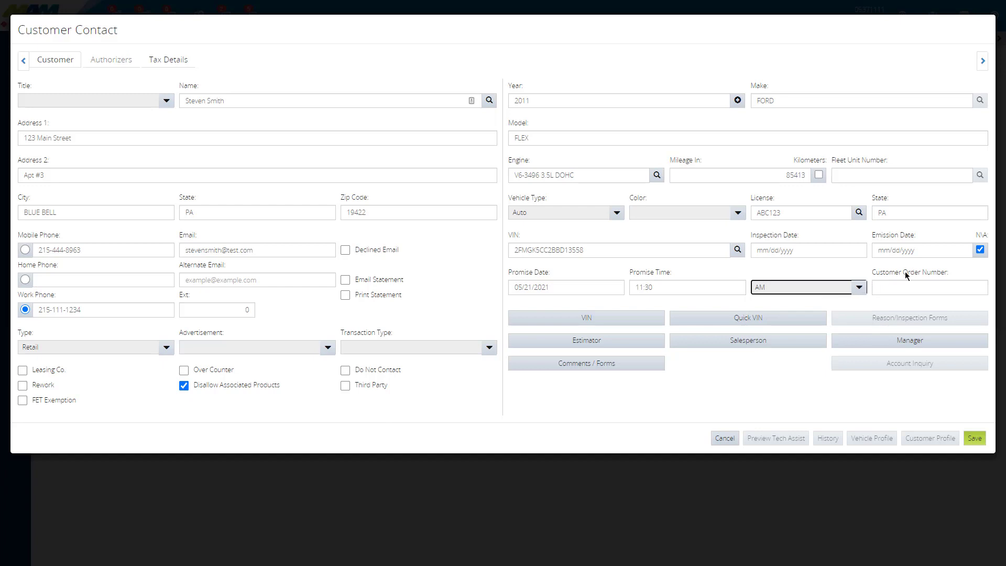
{"action": "left_click", "coordinate": [908, 290]}
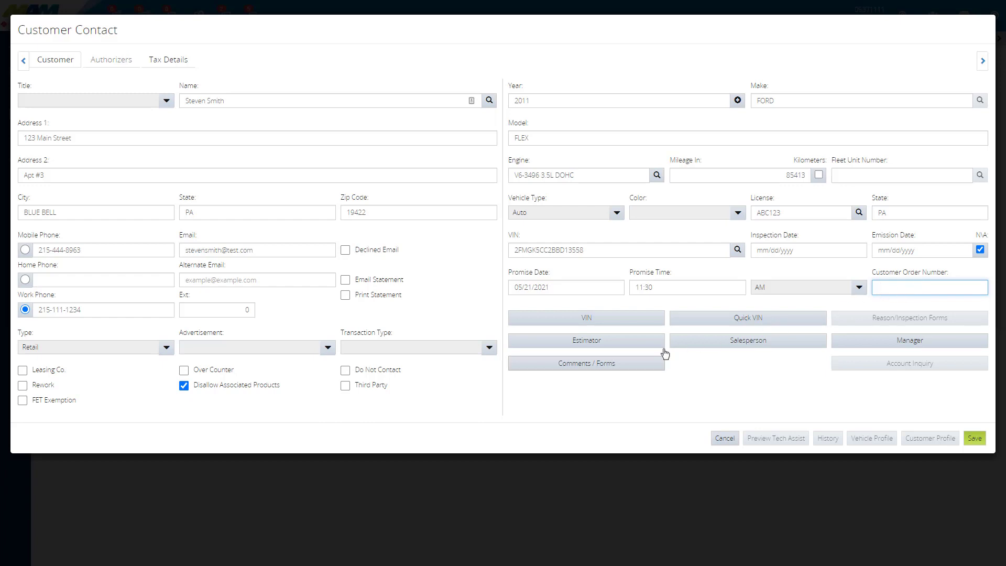
Step: Add the custom comment "Check tires" to the work order comments and save it
{"action": "left_click", "coordinate": [591, 367]}
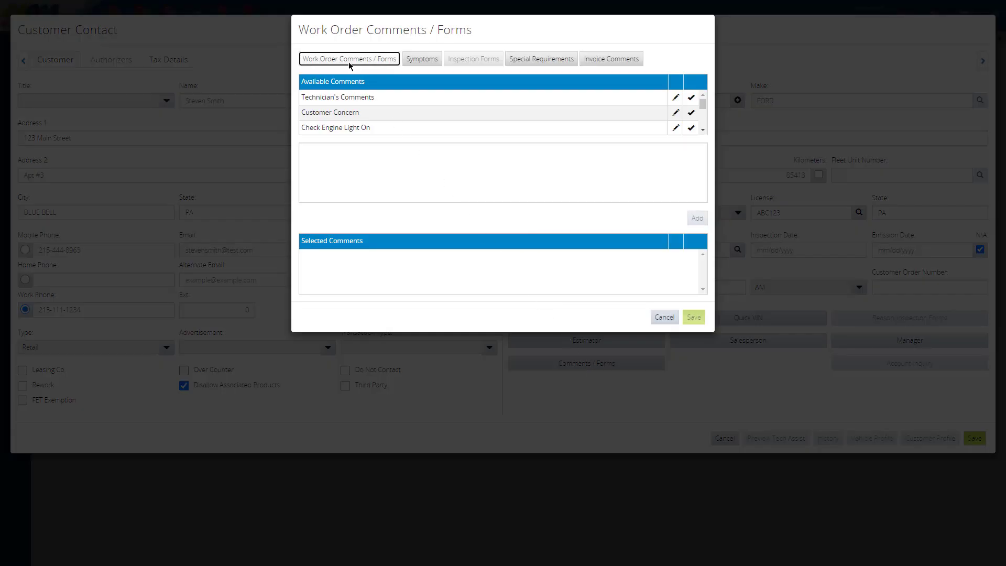
{"action": "mouse_move", "coordinate": [702, 104]}
{"action": "left_mouse_down"}
{"action": "mouse_move", "coordinate": [703, 124]}
{"action": "mouse_move", "coordinate": [703, 105]}
{"action": "left_mouse_up"}
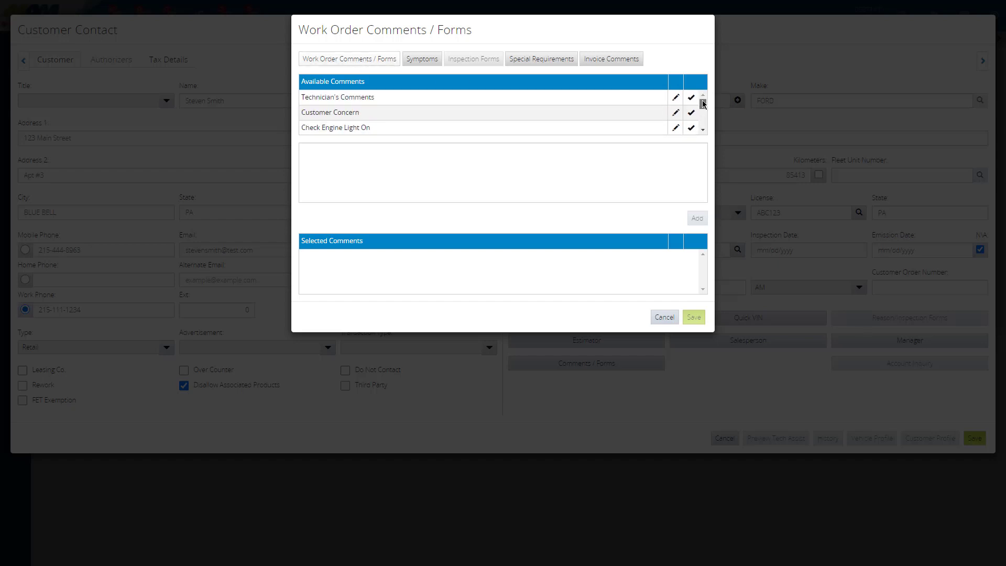
{"action": "left_click", "coordinate": [703, 131]}
{"action": "left_click", "coordinate": [702, 131]}
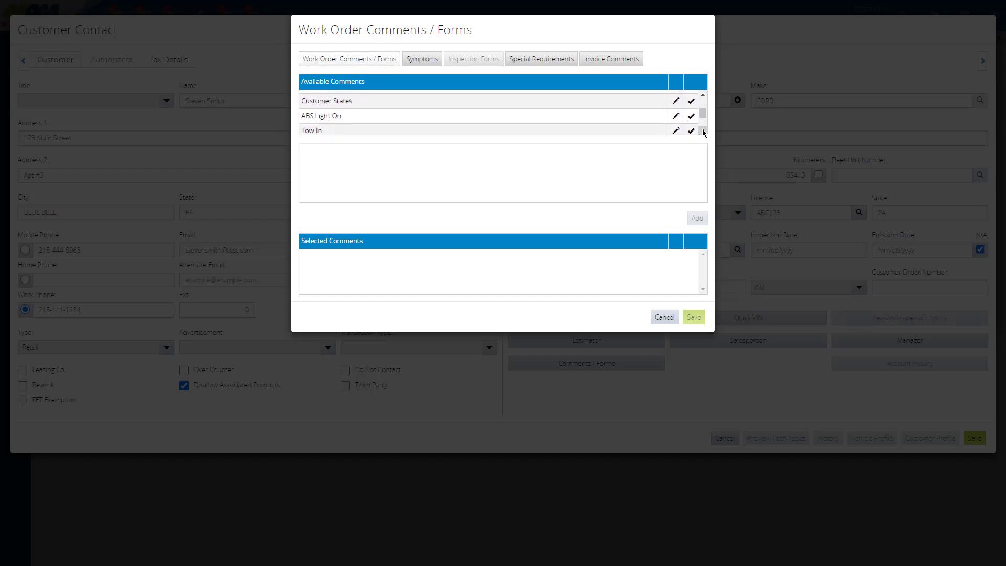
{"action": "left_click", "coordinate": [702, 131]}
{"action": "left_click", "coordinate": [703, 131]}
{"action": "left_click", "coordinate": [703, 132]}
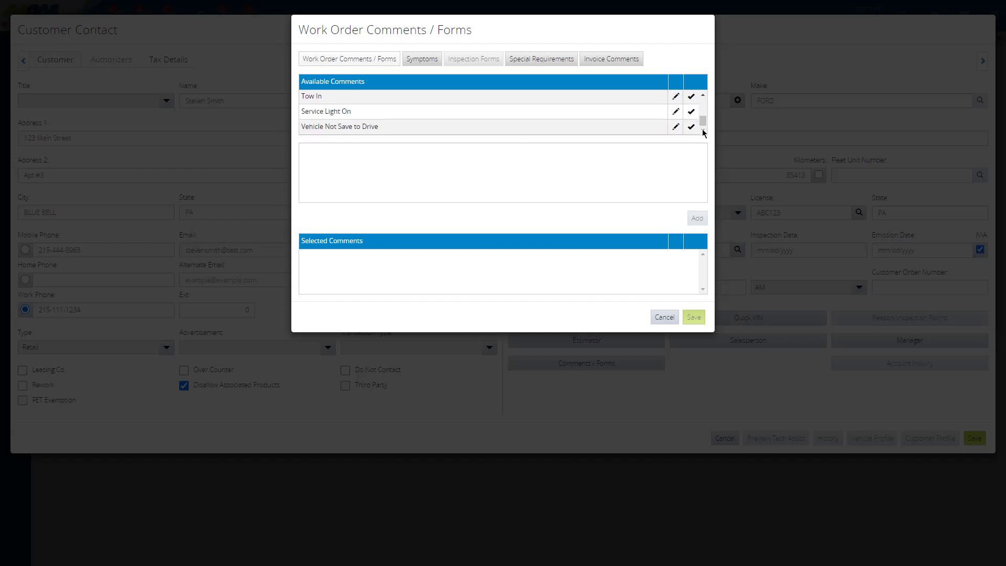
{"action": "left_click", "coordinate": [422, 161]}
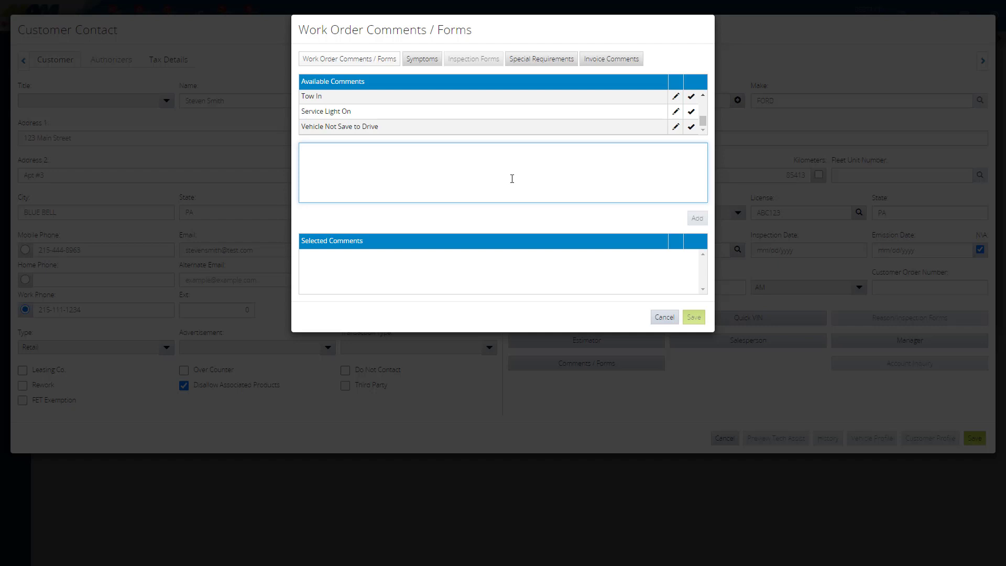
{"action": "type", "text": "Chec"}
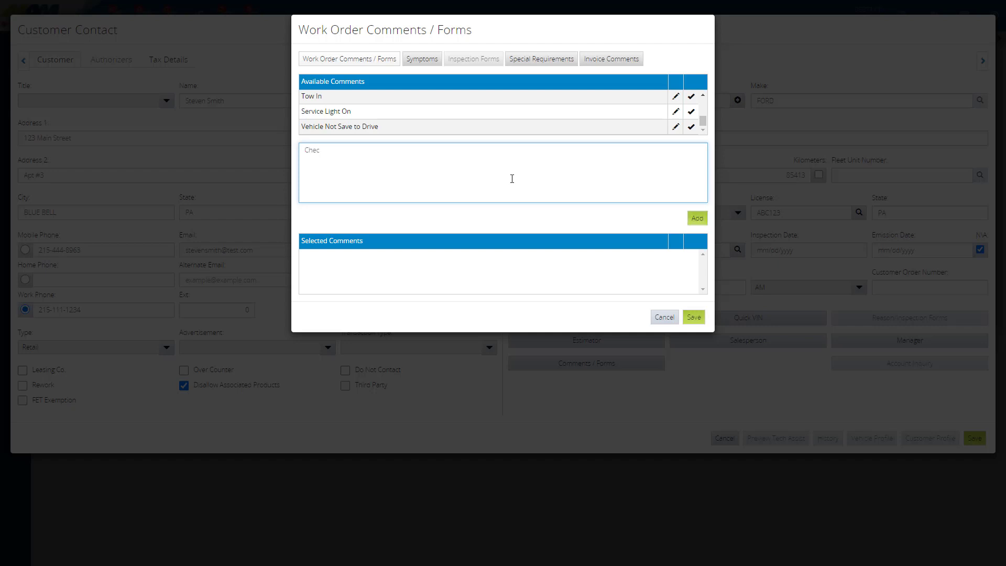
{"action": "type", "text": "k tires"}
{"action": "left_click", "coordinate": [697, 220]}
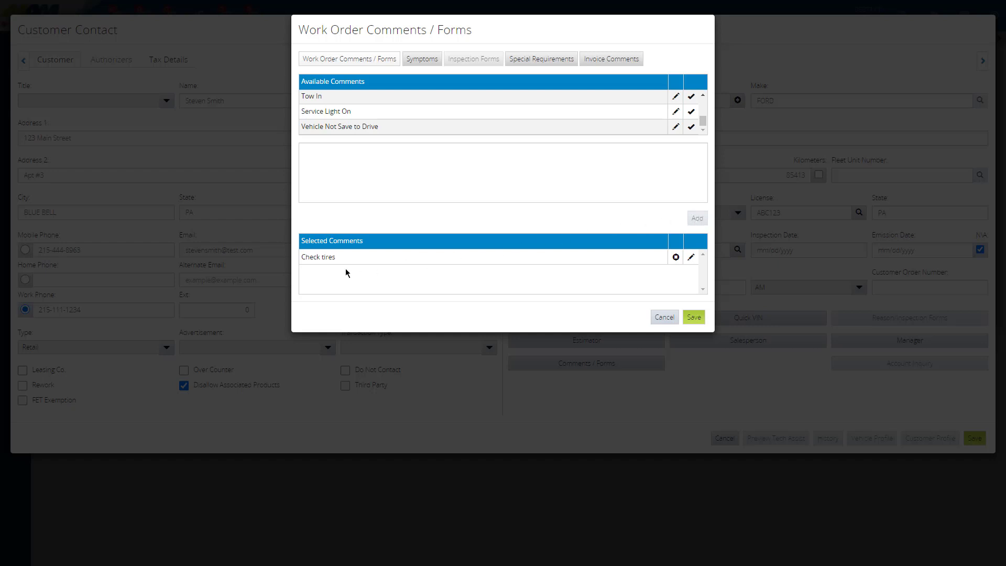
{"action": "left_click", "coordinate": [694, 317]}
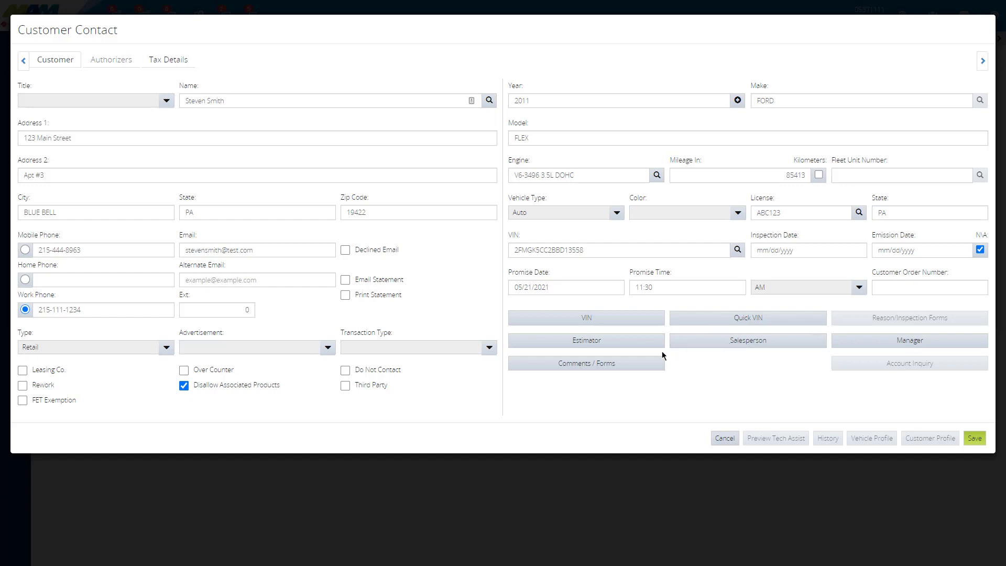
Step: Recheck the saved work order comments and save the customer contact record
{"action": "left_click", "coordinate": [588, 370]}
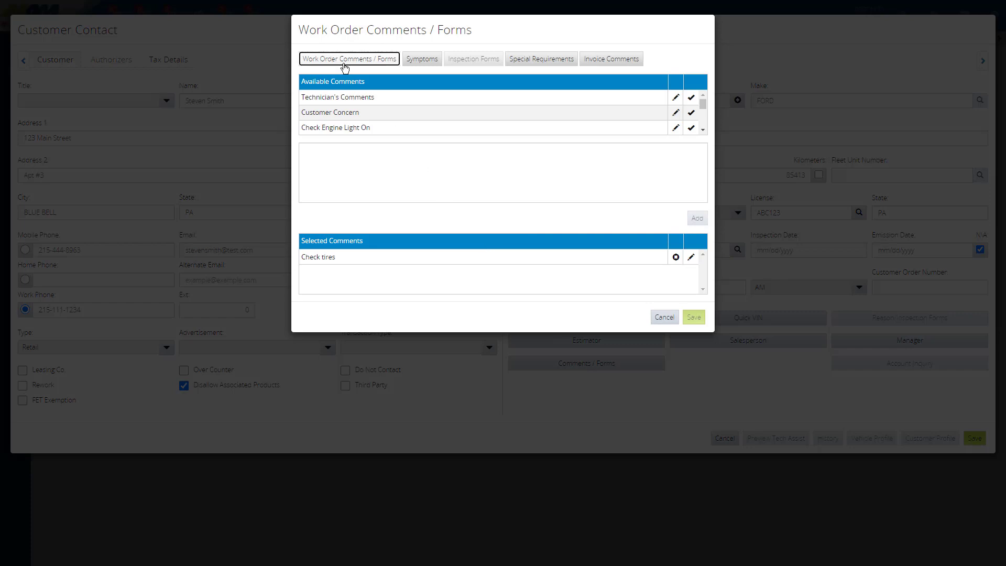
{"action": "left_click", "coordinate": [664, 317]}
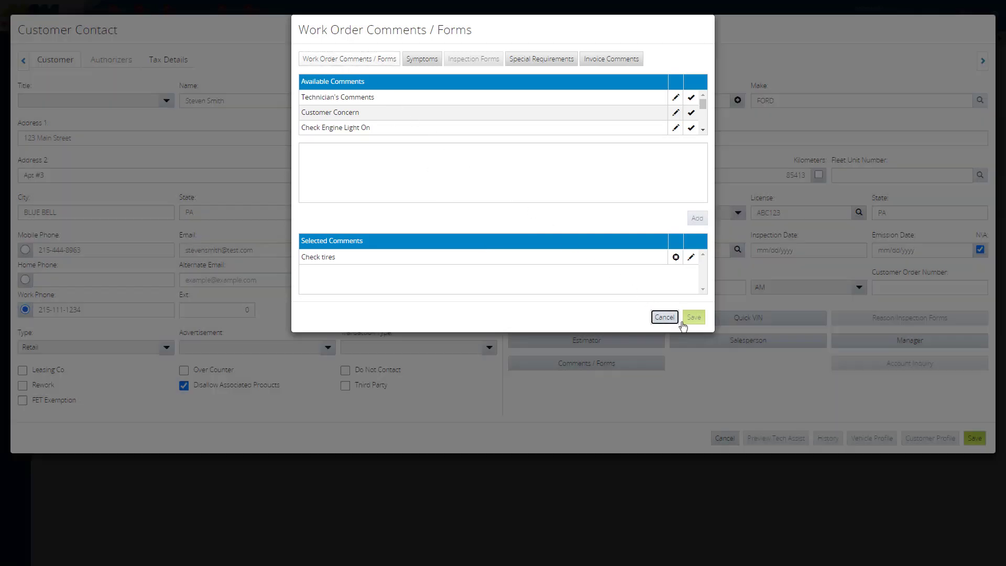
{"action": "left_click", "coordinate": [975, 439]}
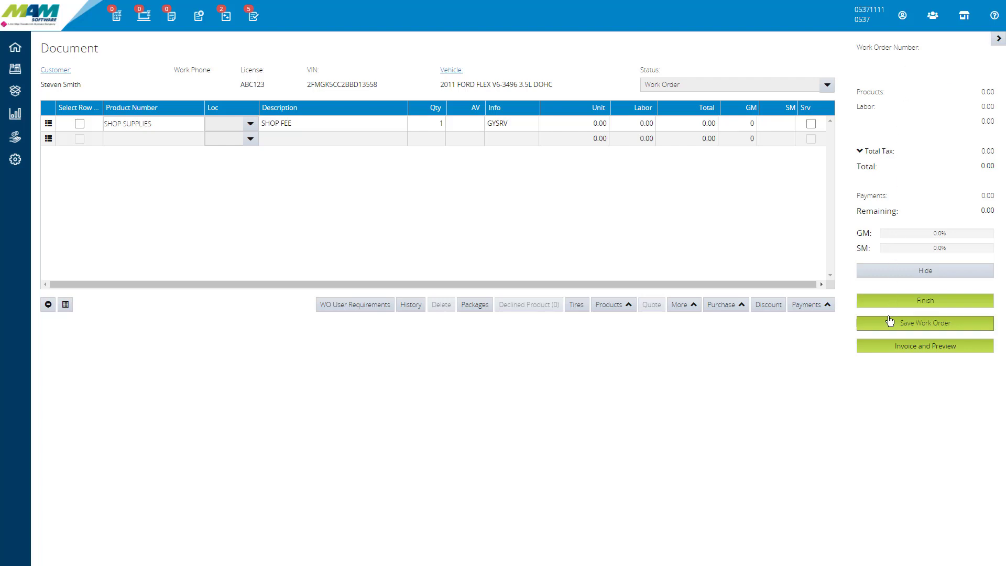
Step: Review the status options available for the work order, keeping Work Order selected
{"action": "left_click", "coordinate": [702, 87]}
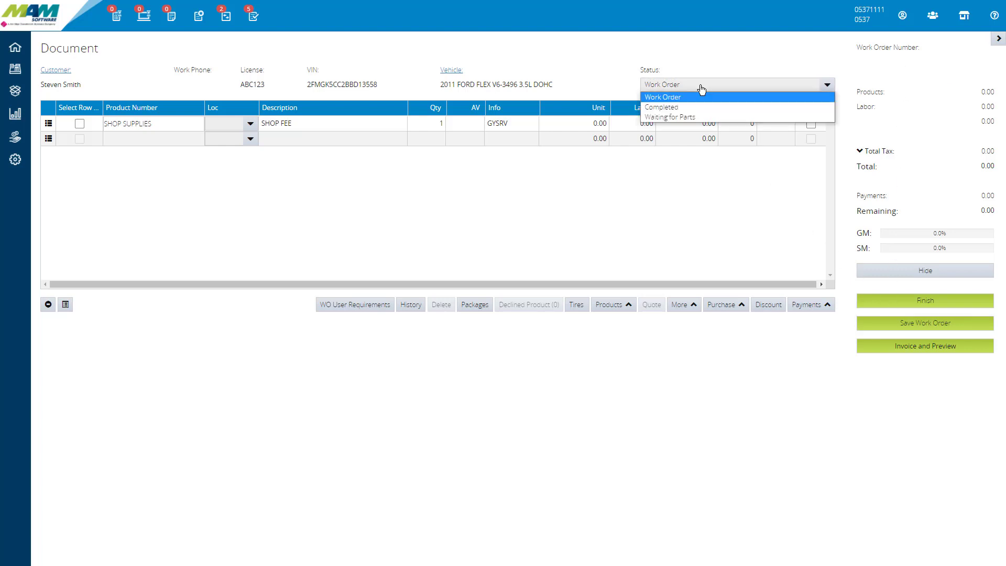
{"action": "key", "text": "Down"}
{"action": "key", "text": "Down"}
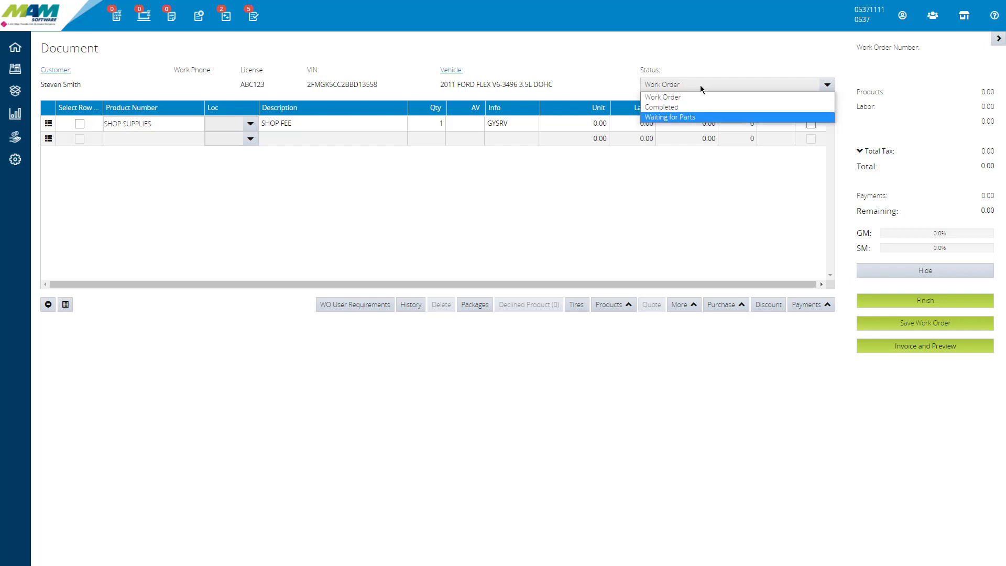
{"action": "key", "text": "Up"}
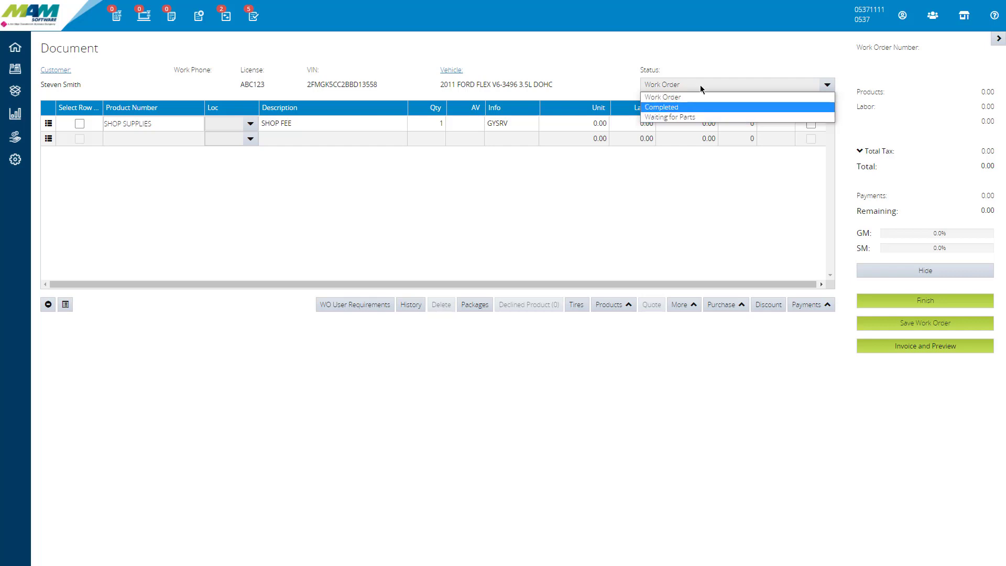
{"action": "key", "text": "Down"}
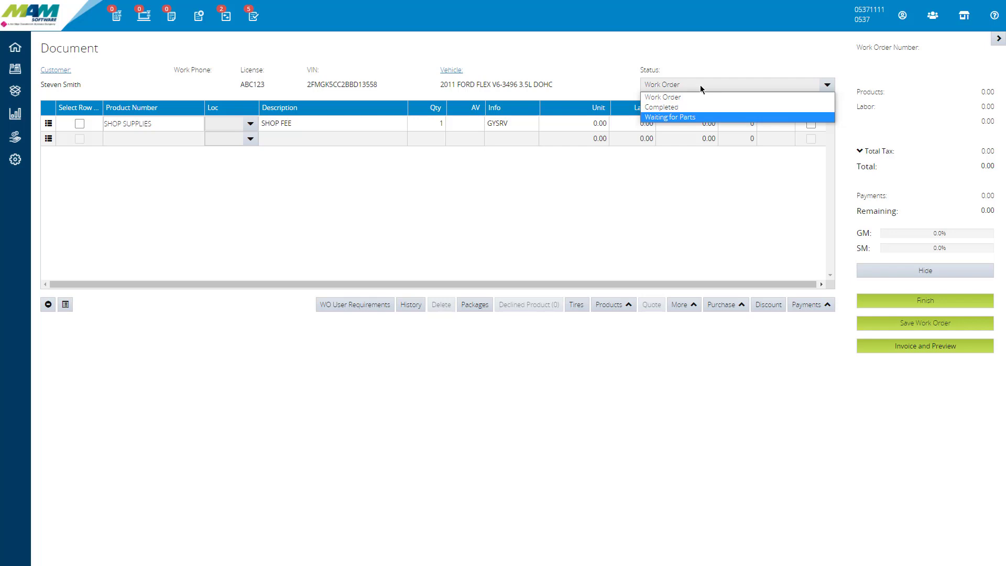
{"action": "key", "text": "Up"}
{"action": "key", "text": "Up"}
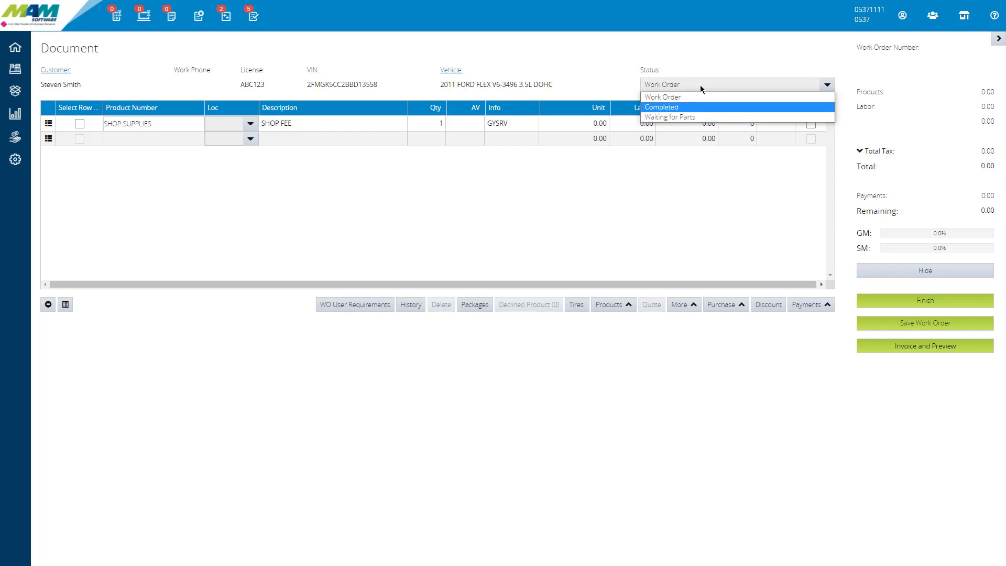
{"action": "key", "text": "Return"}
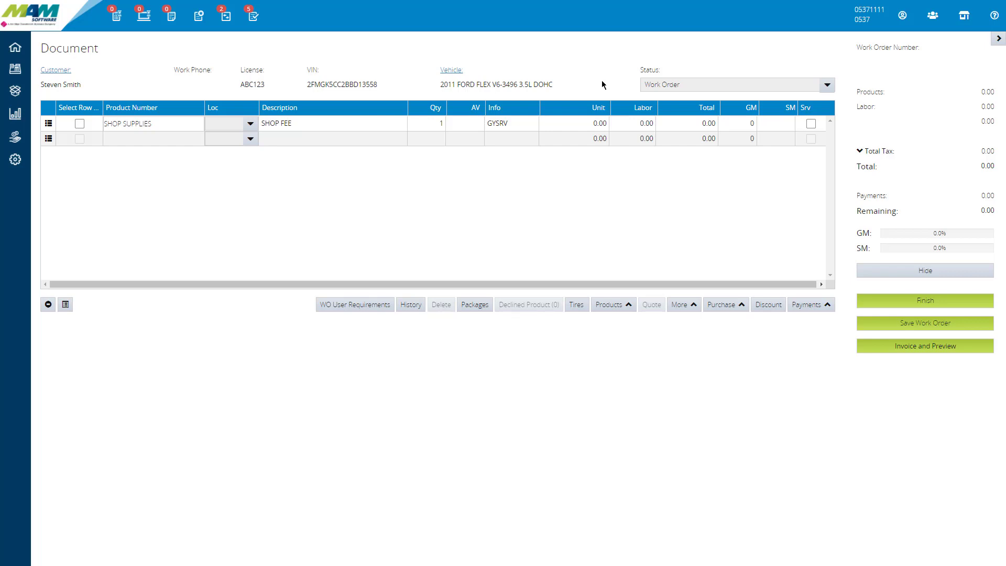
Step: Mark Wheel Lock Key Location in the customer's vehicle profile, add the note "Wheel lock key is in the trunk." and save
{"action": "left_click", "coordinate": [444, 76]}
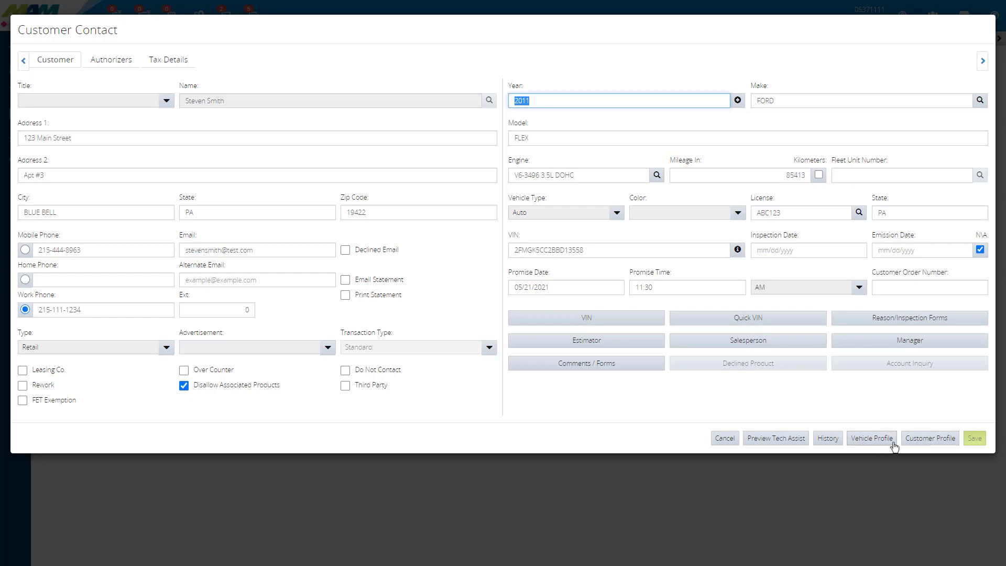
{"action": "left_click", "coordinate": [873, 441]}
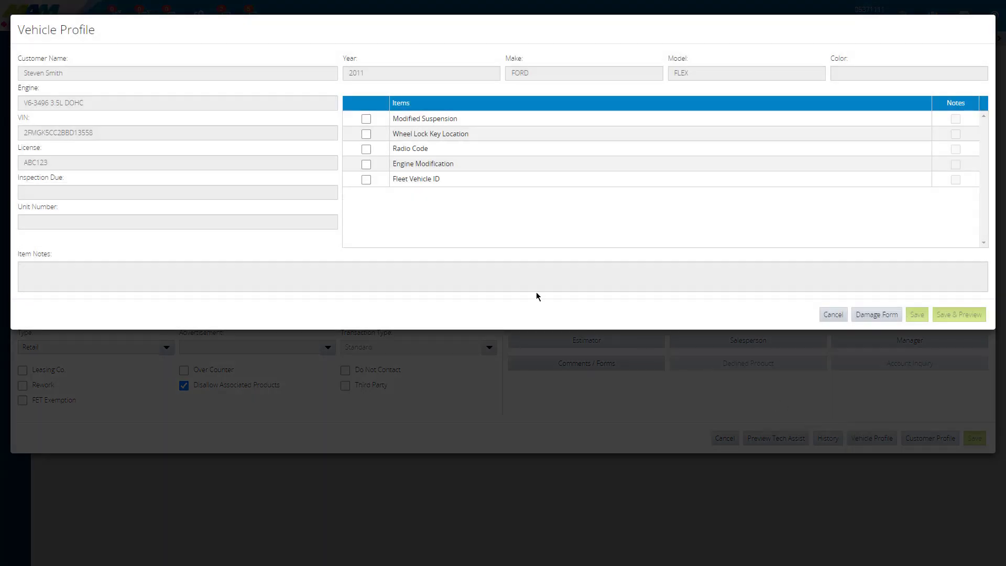
{"action": "left_click", "coordinate": [366, 134]}
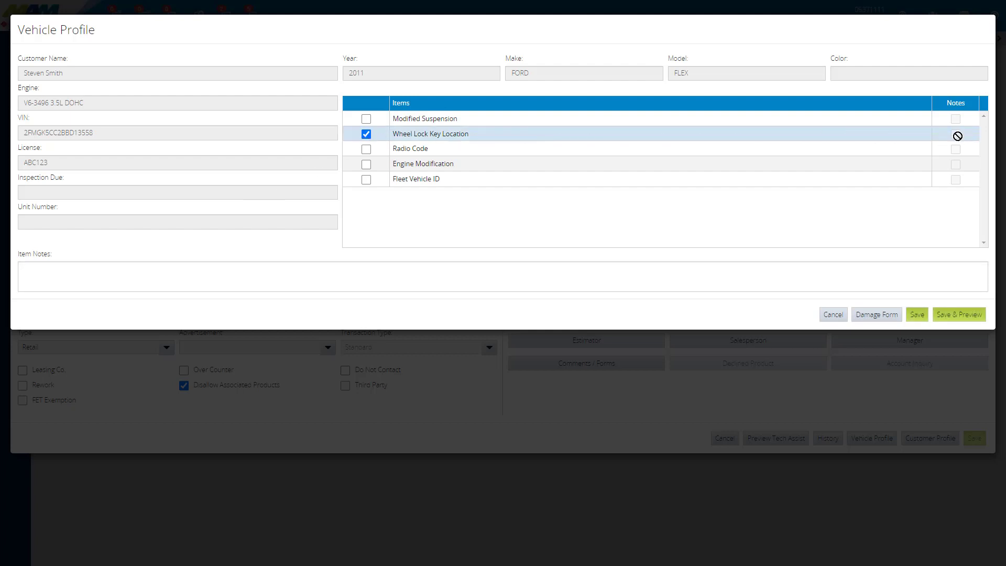
{"action": "left_click", "coordinate": [351, 265]}
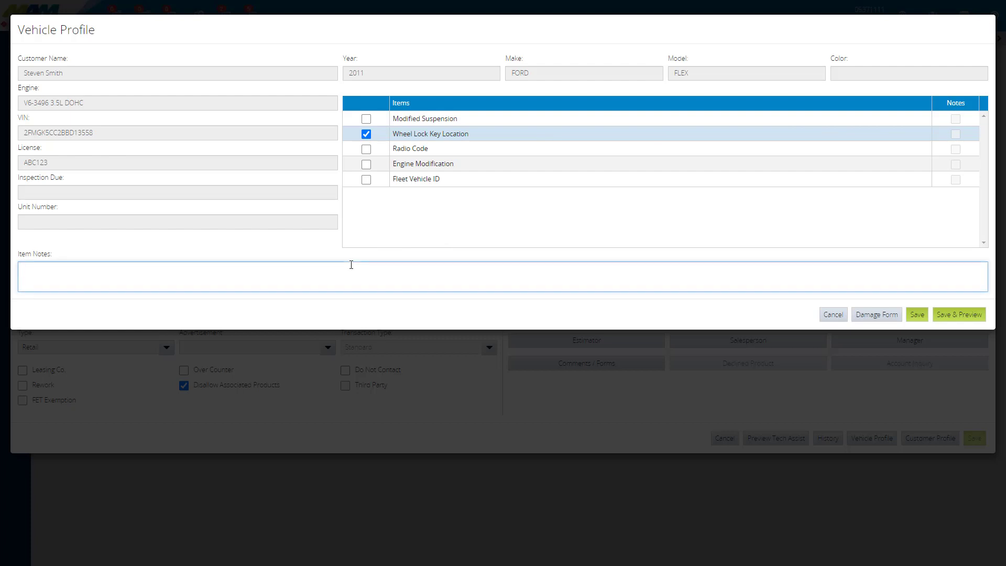
{"action": "type", "text": "Wheel lock key is in the trunk."}
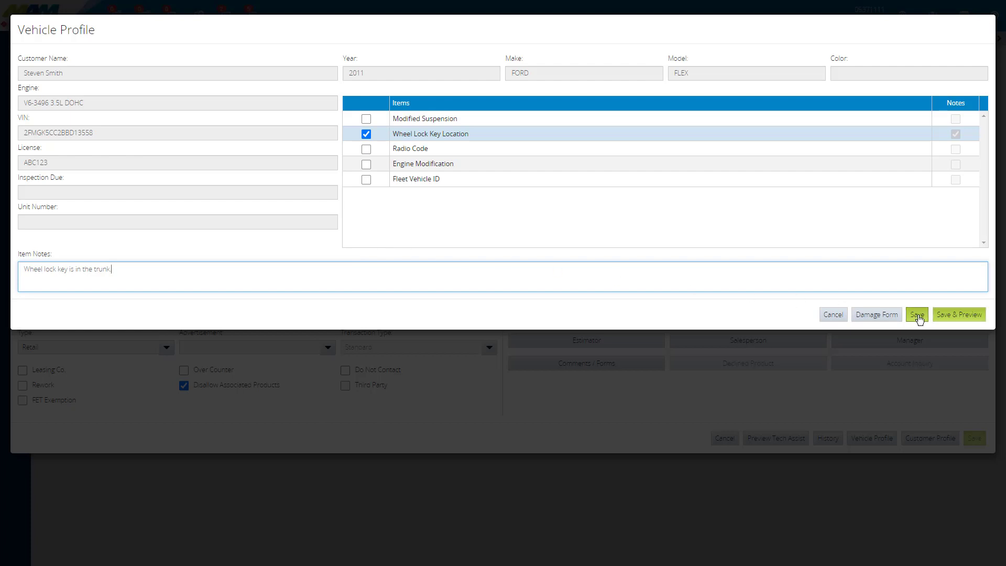
{"action": "left_click", "coordinate": [918, 315]}
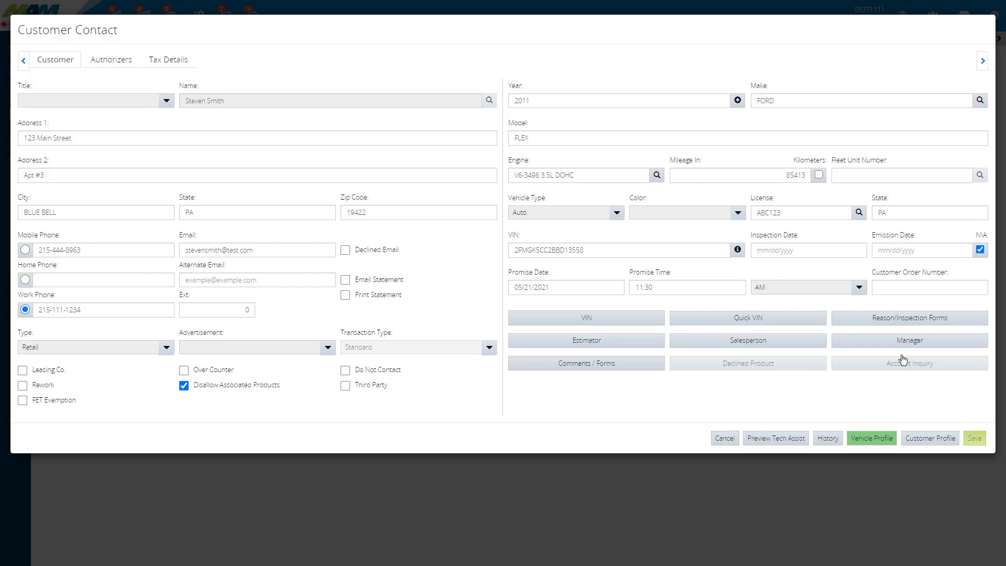
Step: Review the note saved for Wheel Lock Key Location in the vehicle profile and close the profile without changes
{"action": "left_click", "coordinate": [868, 444]}
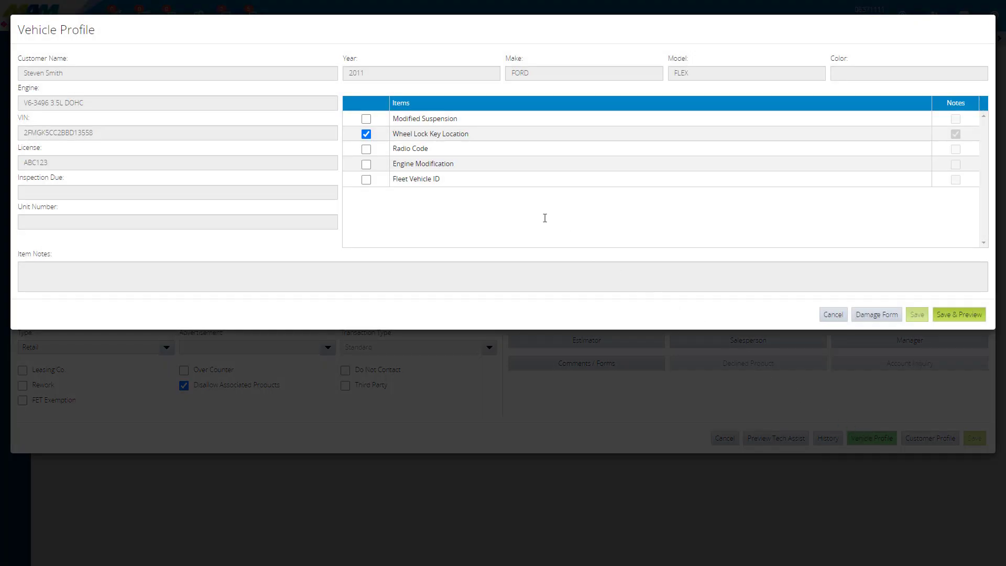
{"action": "left_click", "coordinate": [427, 136]}
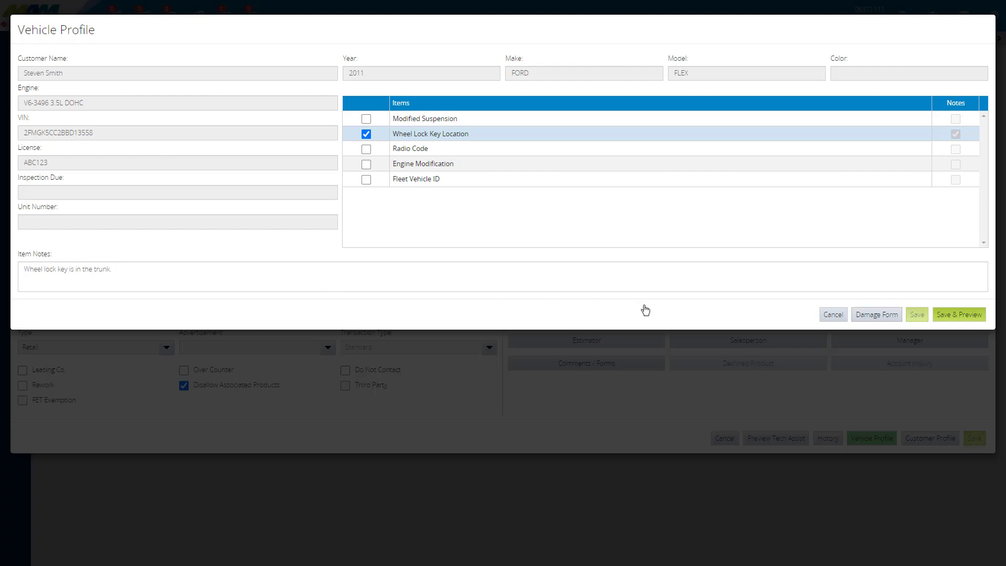
{"action": "left_click", "coordinate": [834, 316]}
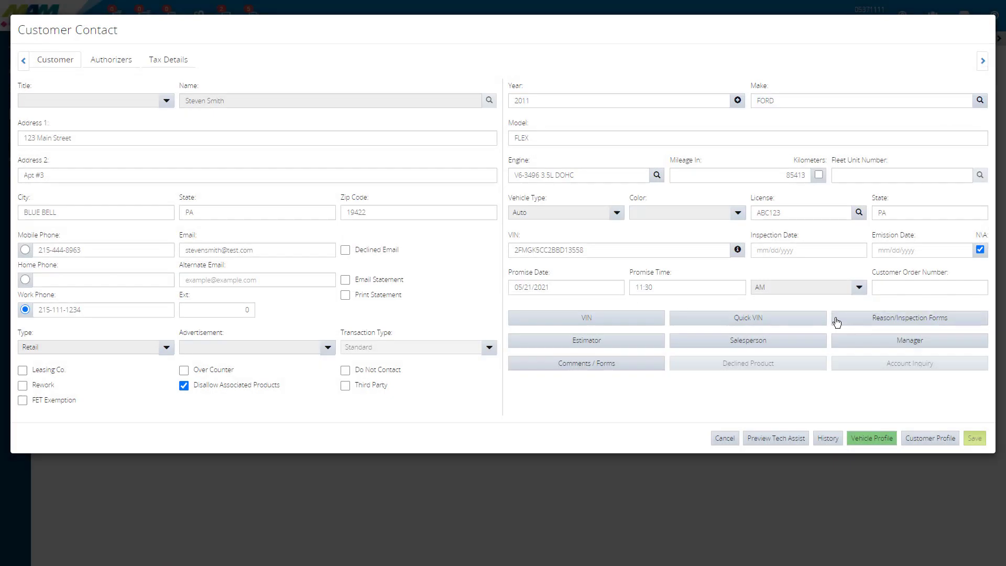
Step: Mark Prefers OEM under Parts Preference in the customer profile, add the item note "Only genuine Ford parts" and save
{"action": "left_click", "coordinate": [928, 442]}
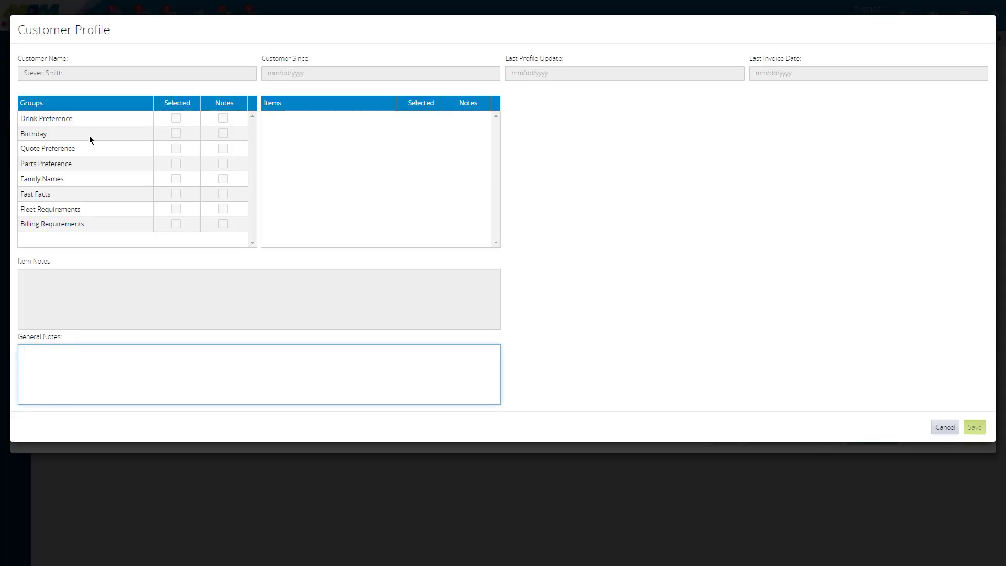
{"action": "left_click", "coordinate": [66, 163]}
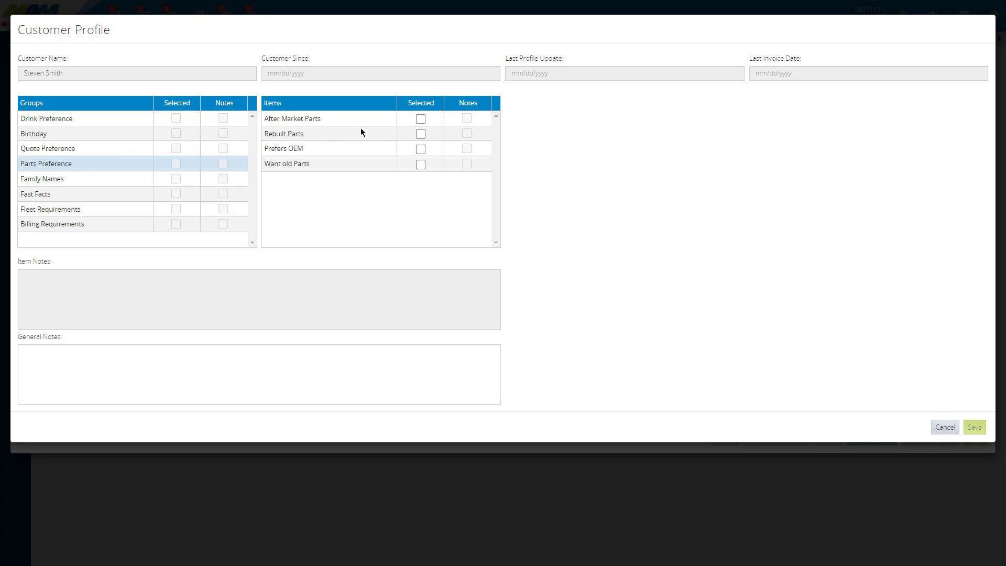
{"action": "left_click", "coordinate": [420, 149]}
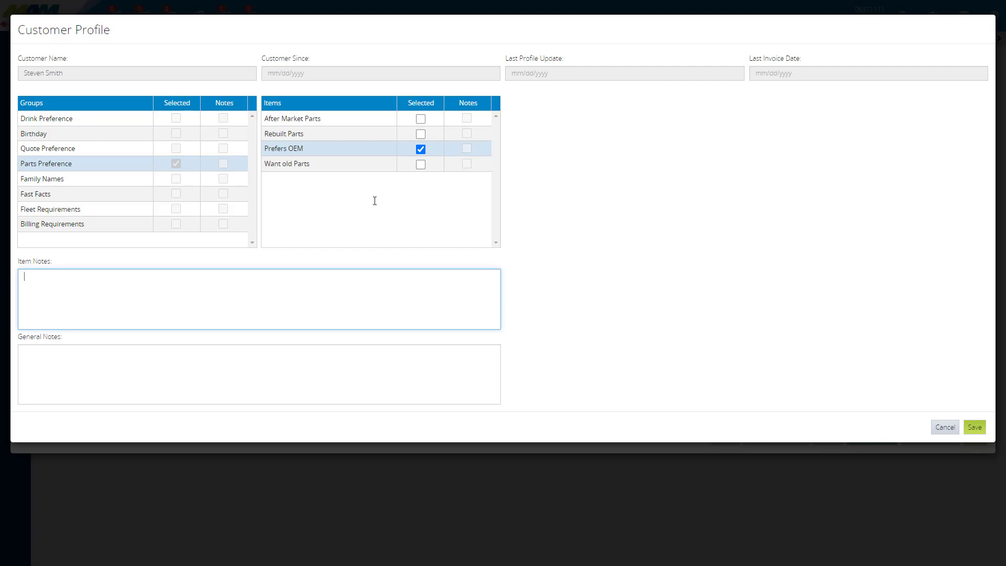
{"action": "type", "text": "Only genuine Ford parts."}
{"action": "left_click", "coordinate": [980, 430]}
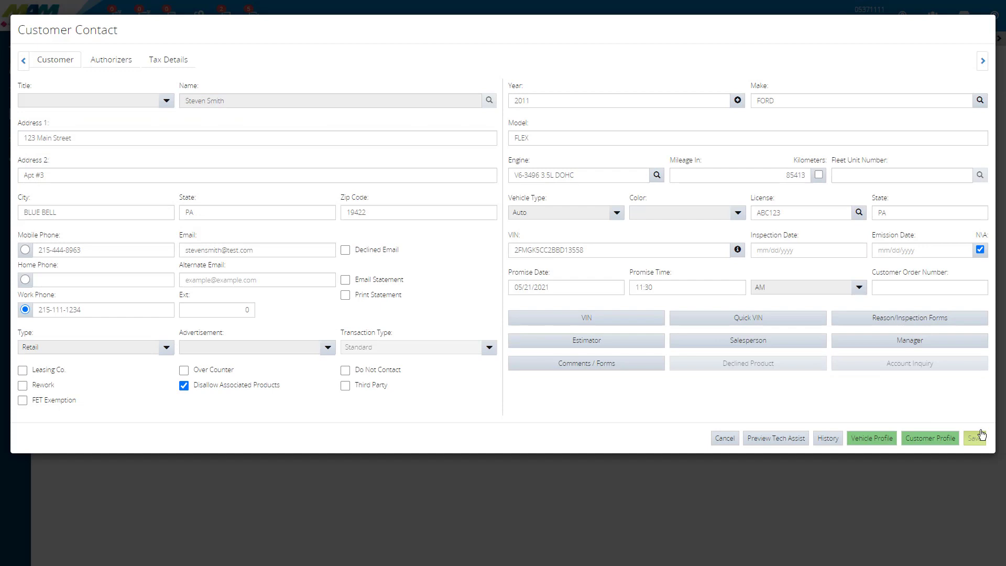
Step: Review the note saved for Prefers OEM in the customer profile, and return to the work order without changes
{"action": "left_click", "coordinate": [936, 446]}
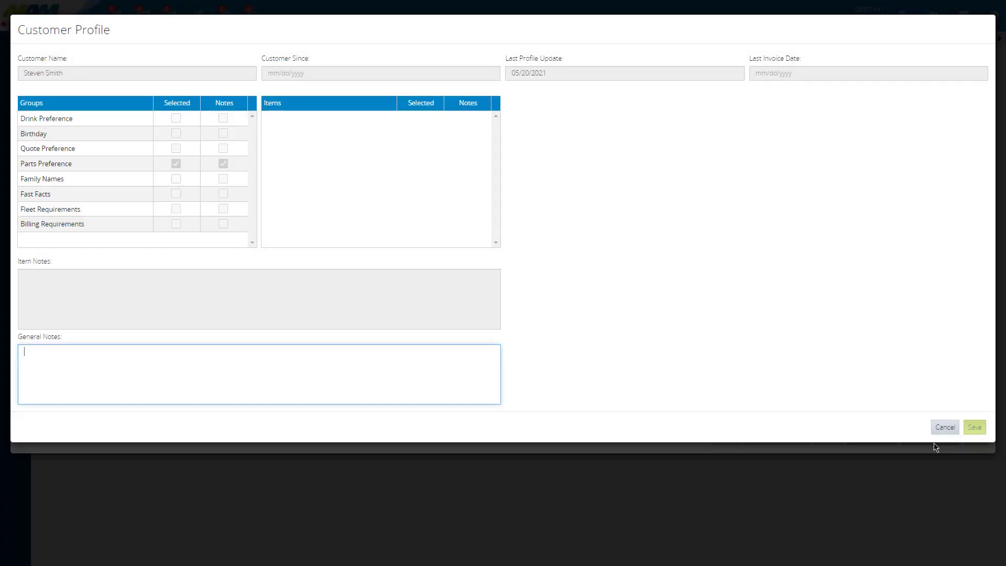
{"action": "left_click", "coordinate": [101, 166]}
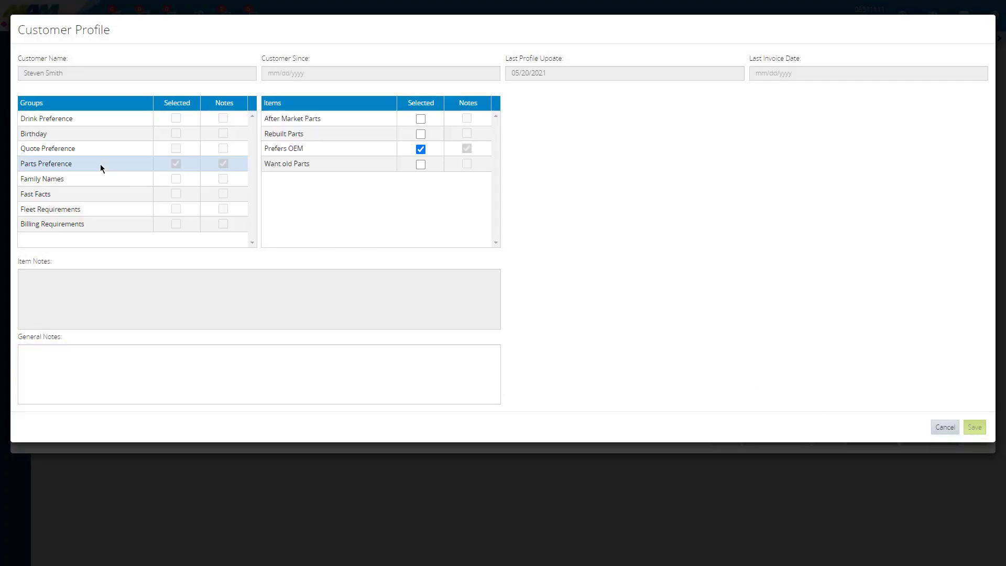
{"action": "left_click", "coordinate": [299, 153]}
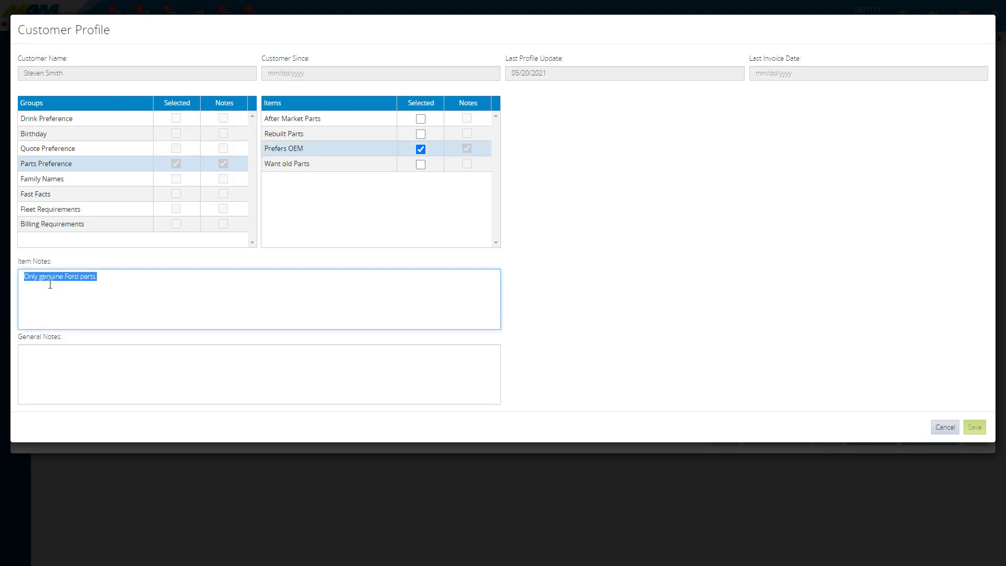
{"action": "left_click", "coordinate": [41, 289]}
{"action": "left_click", "coordinate": [943, 427]}
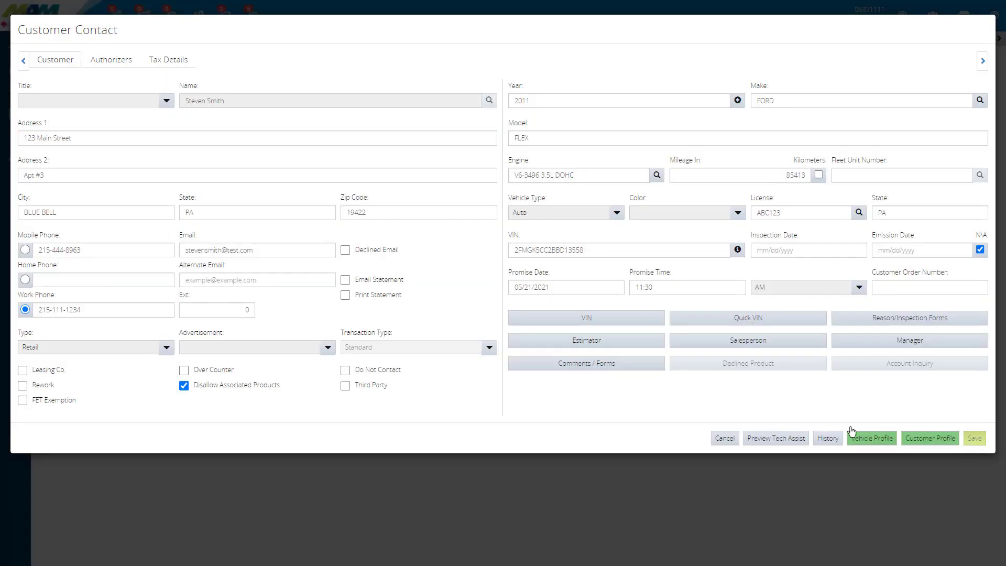
{"action": "left_click", "coordinate": [721, 439]}
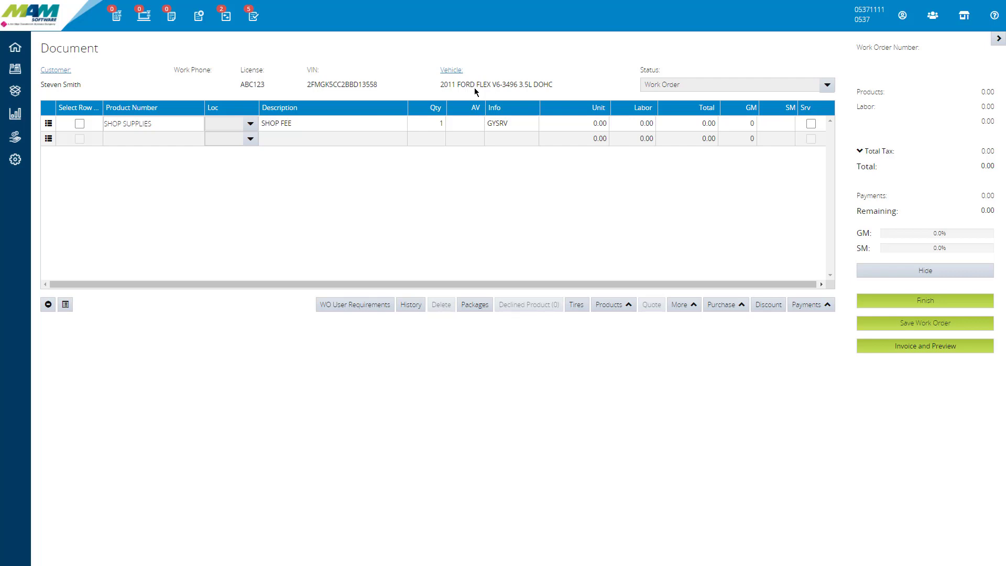
Step: Look up tires in size 2356017 for the work order
{"action": "left_click", "coordinate": [577, 309]}
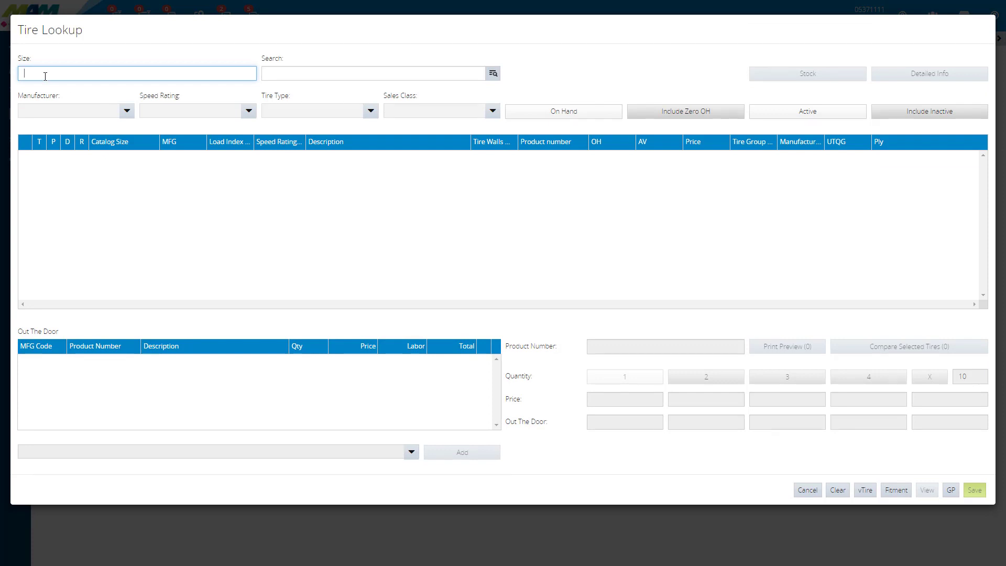
{"action": "type", "text": "2356017"}
{"action": "key", "text": "Return"}
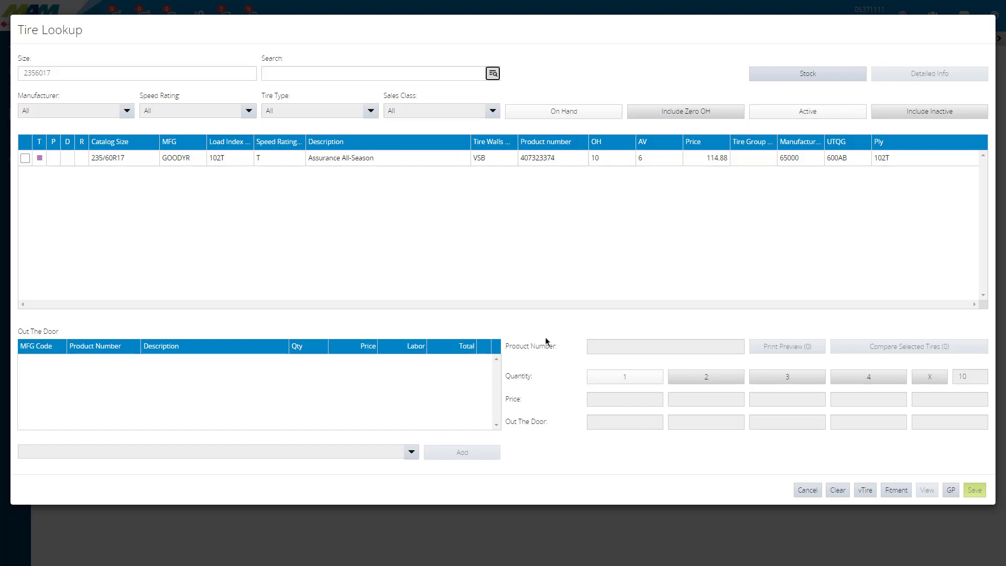
Step: Choose the SE GVW 5856-5970 trim in the vehicle's tire fitment, select size P235/60/17 and save
{"action": "left_click", "coordinate": [897, 492]}
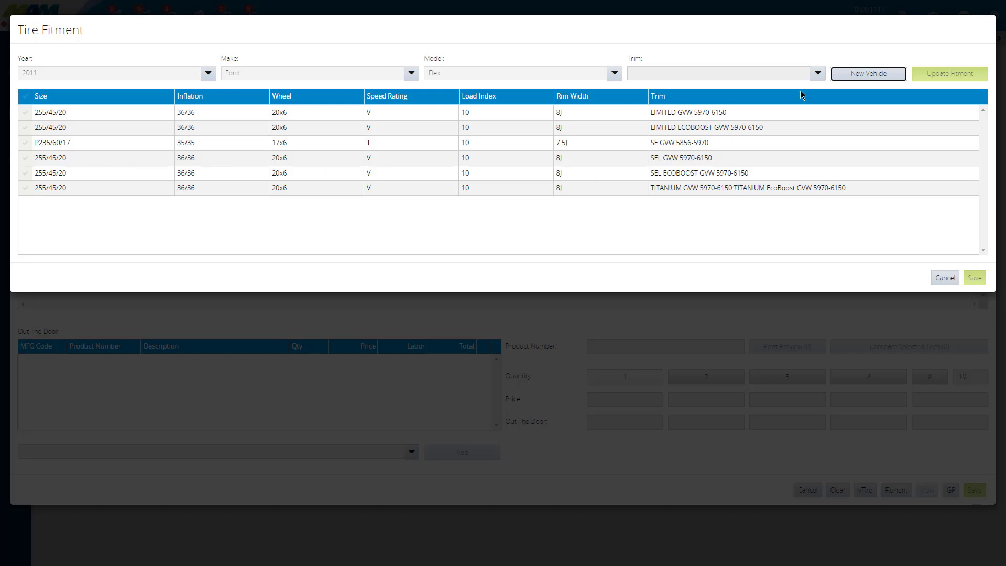
{"action": "left_click", "coordinate": [817, 75]}
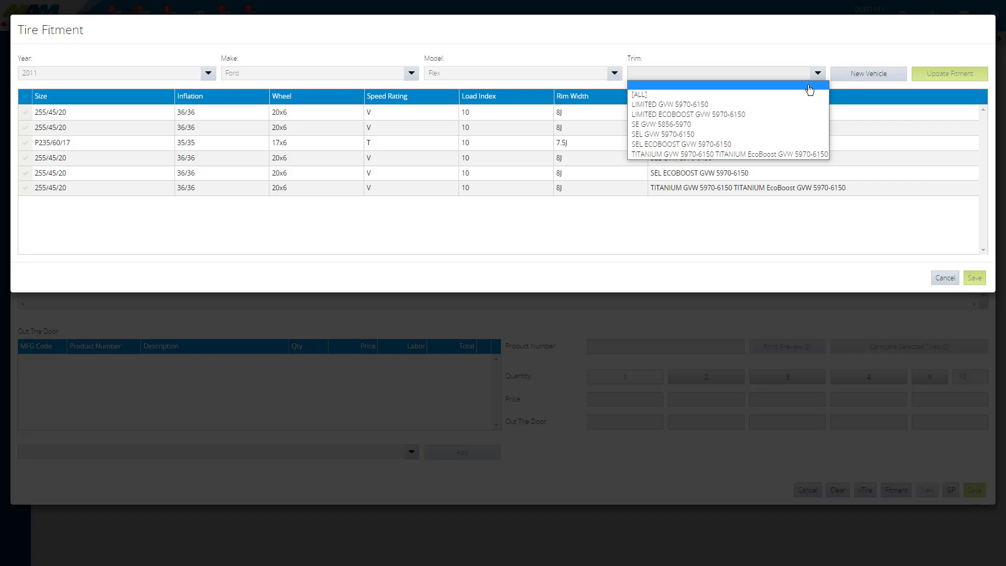
{"action": "left_click", "coordinate": [785, 125]}
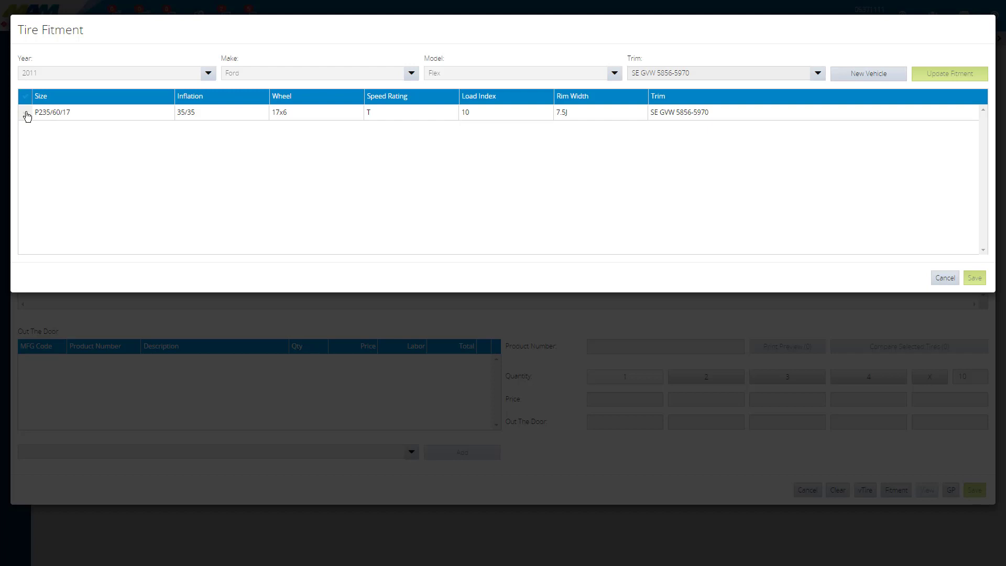
{"action": "left_click", "coordinate": [27, 116]}
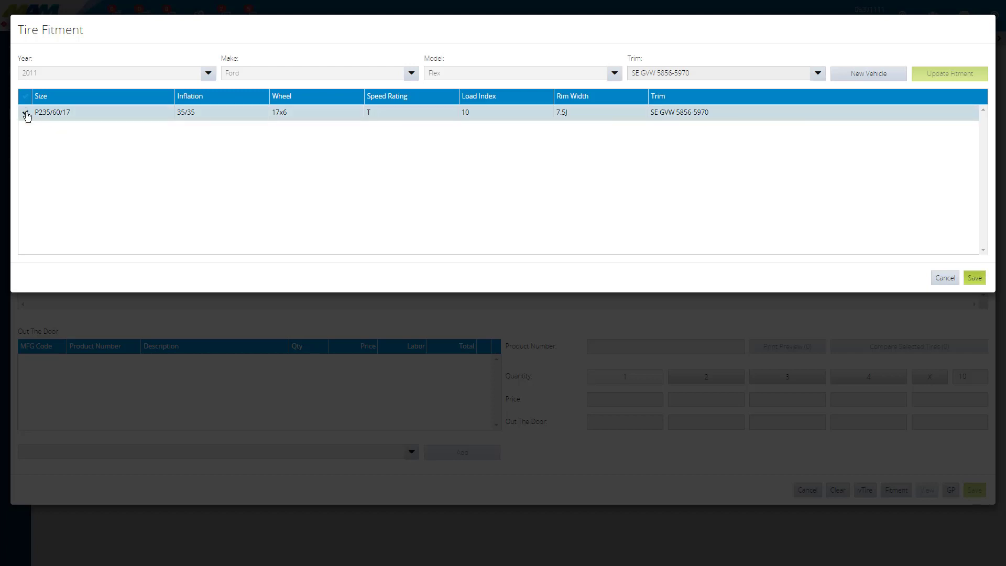
{"action": "left_click", "coordinate": [28, 116]}
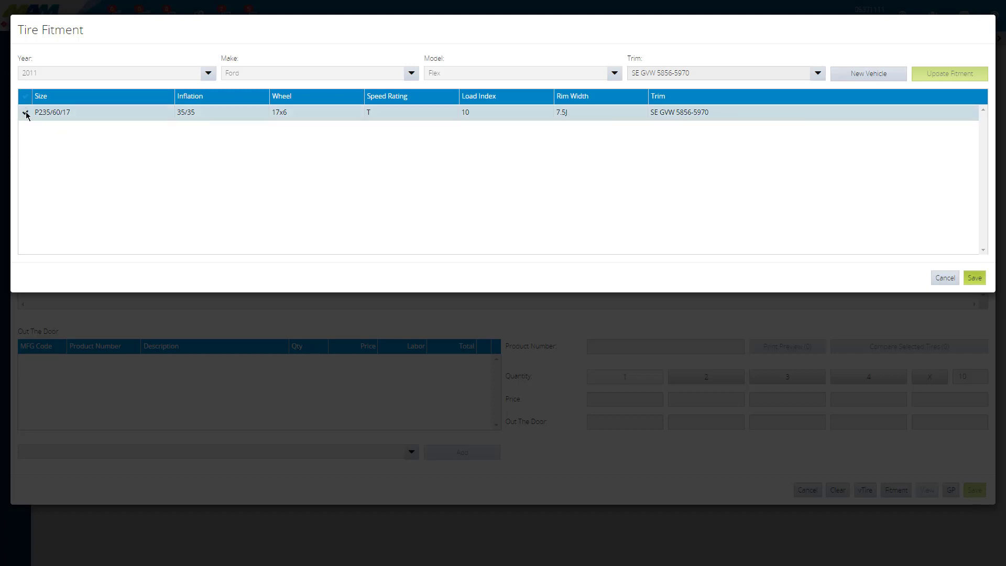
{"action": "left_click", "coordinate": [975, 278]}
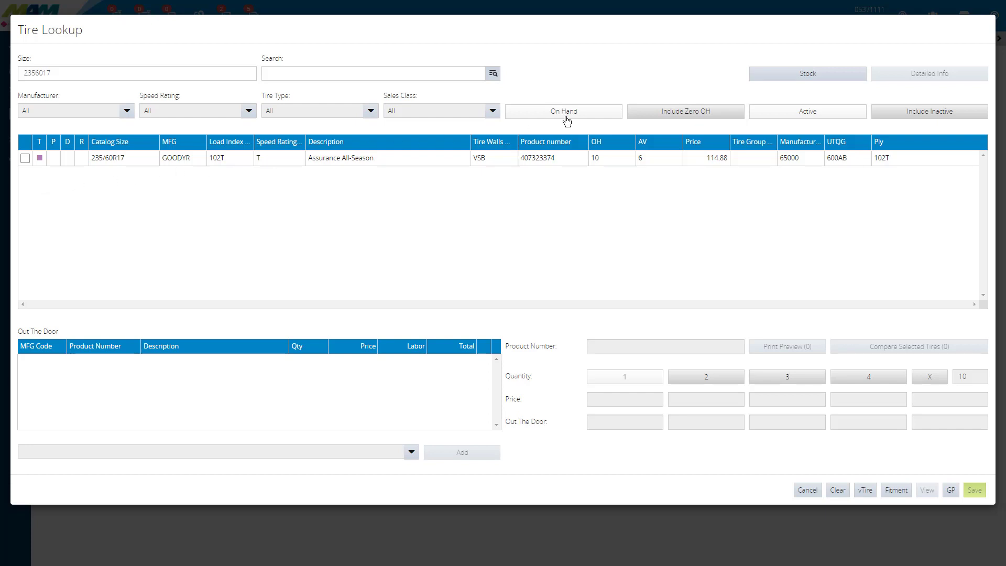
Step: Include tires with zero on hand in the lookup results and look through the list
{"action": "left_click", "coordinate": [688, 120]}
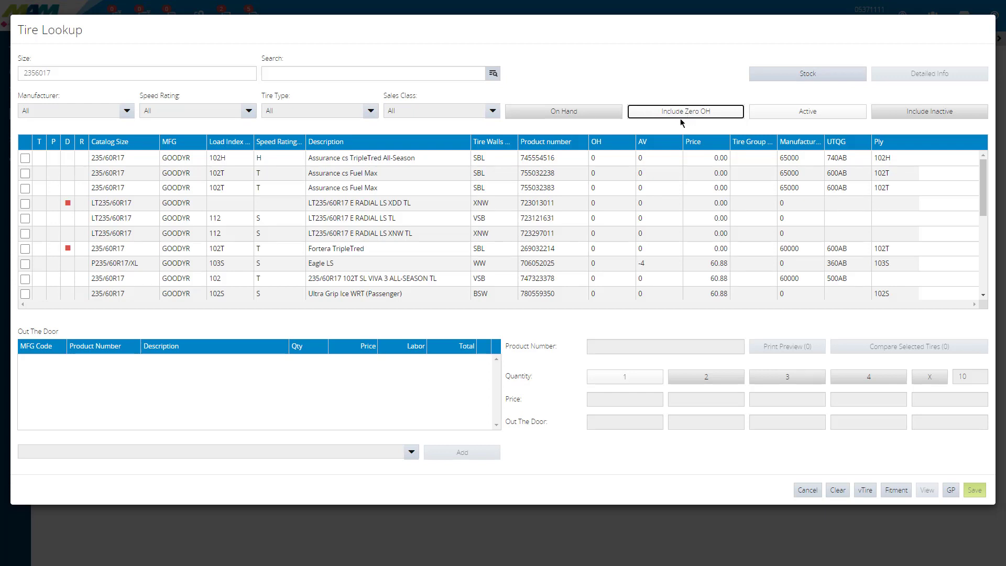
{"action": "scroll", "coordinate": [323, 273], "scroll_direction": "down", "scroll_amount": 1}
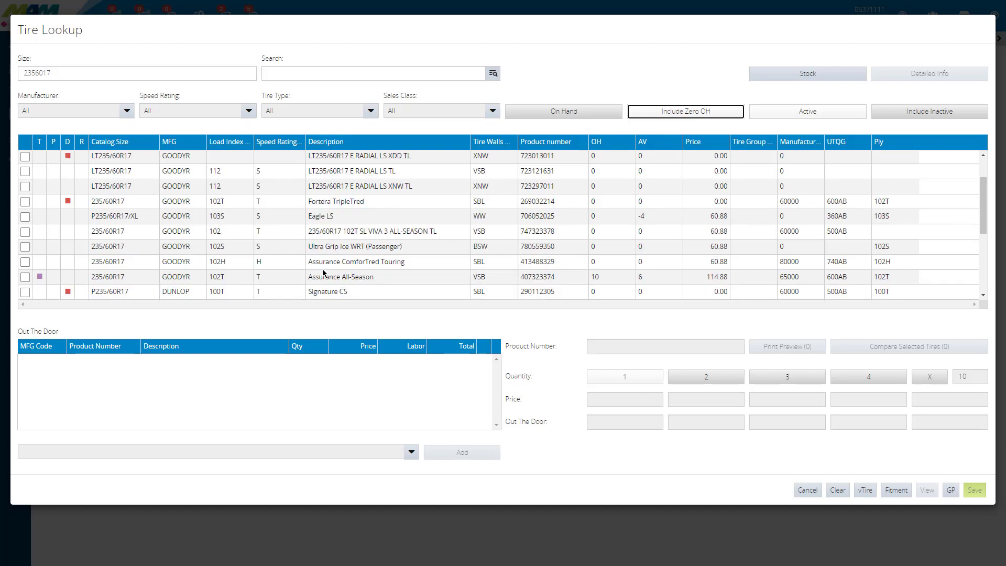
Step: Filter the tire list by manufacturer GOODYR, switch it to MICHLN and narrow it to speed rating T
{"action": "left_click", "coordinate": [41, 113]}
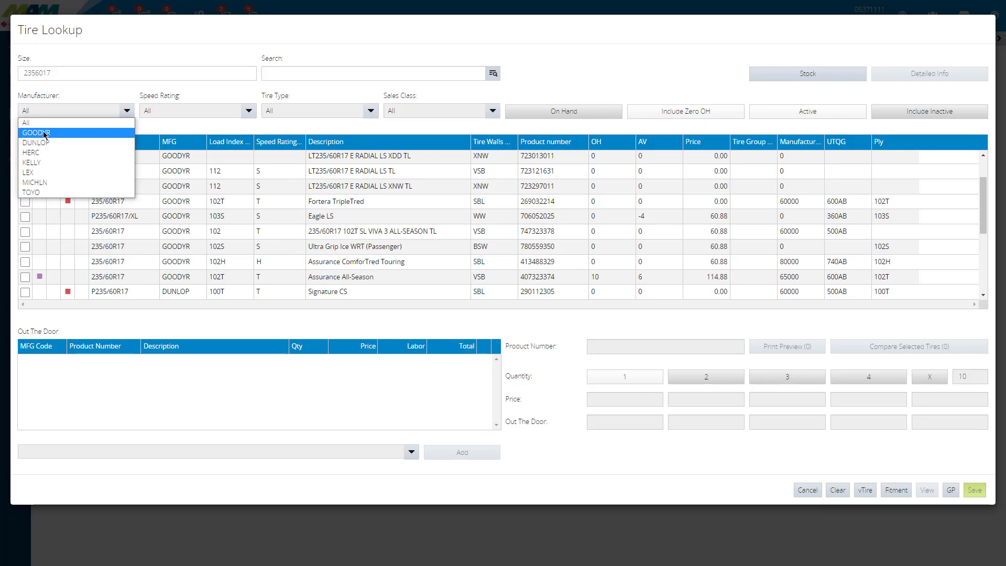
{"action": "left_click", "coordinate": [44, 134]}
{"action": "left_click", "coordinate": [61, 112]}
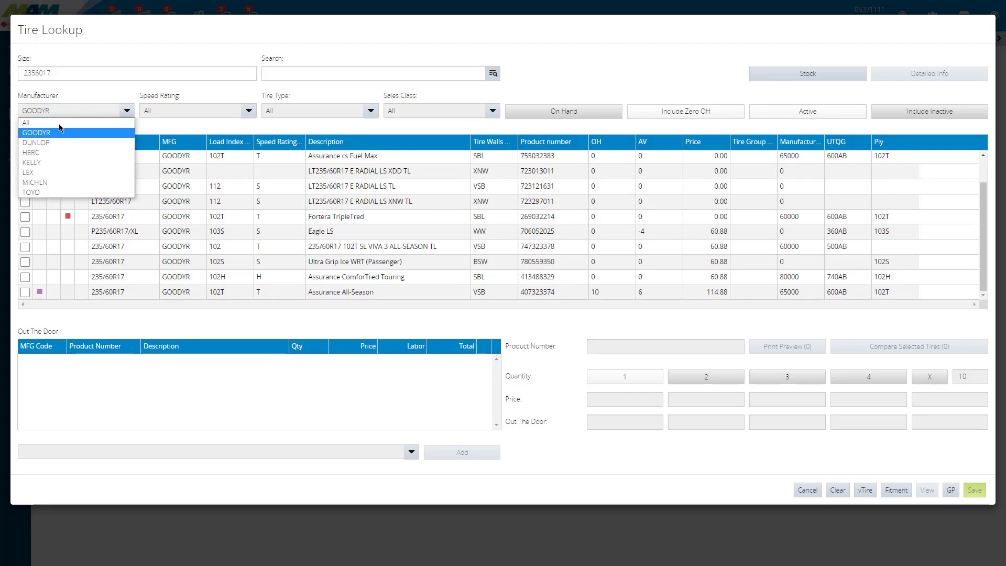
{"action": "left_click", "coordinate": [55, 183]}
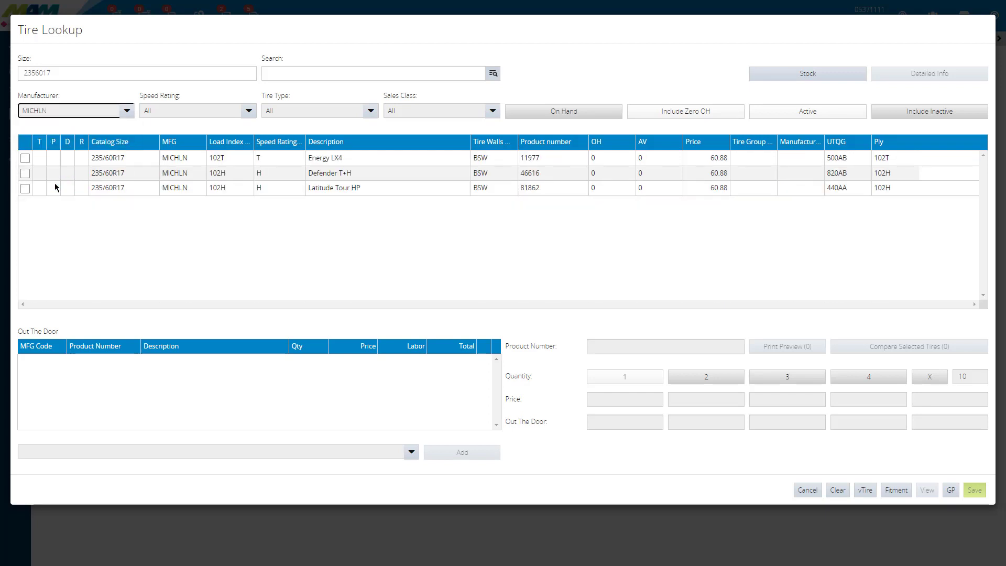
{"action": "left_click", "coordinate": [187, 115]}
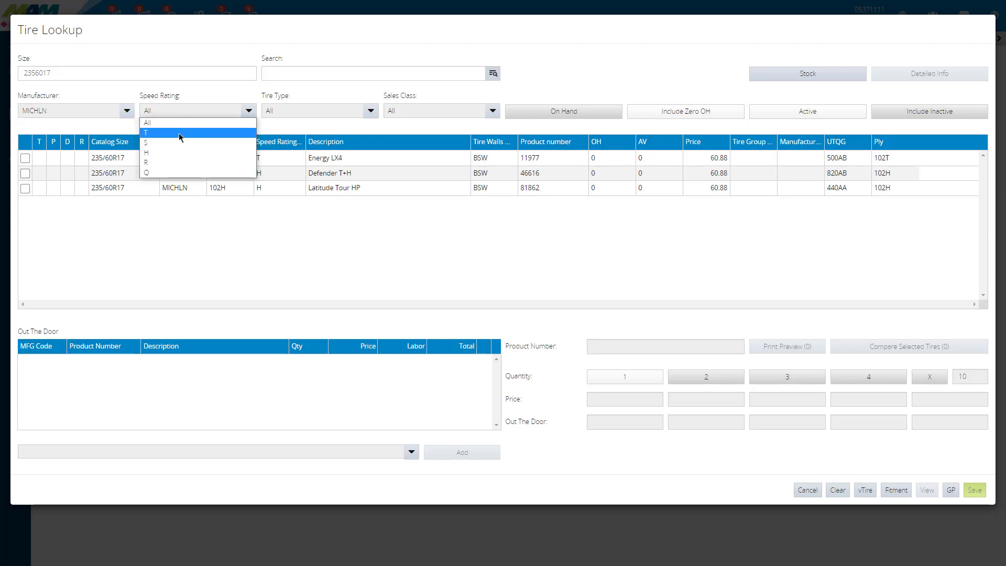
{"action": "left_click", "coordinate": [178, 134]}
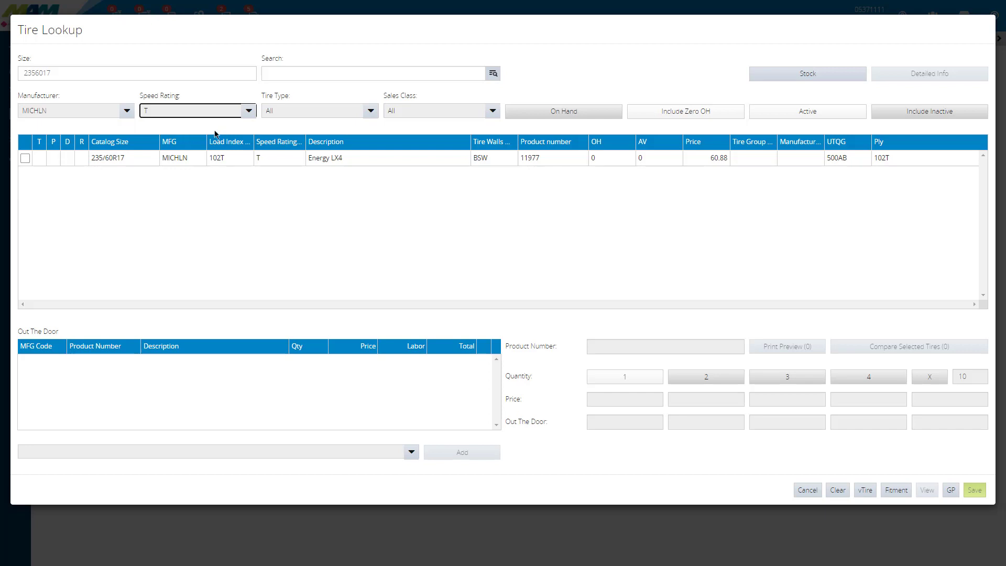
Step: Review the available Tire Type and Sales Class filter options, keeping both on All
{"action": "left_click", "coordinate": [339, 118]}
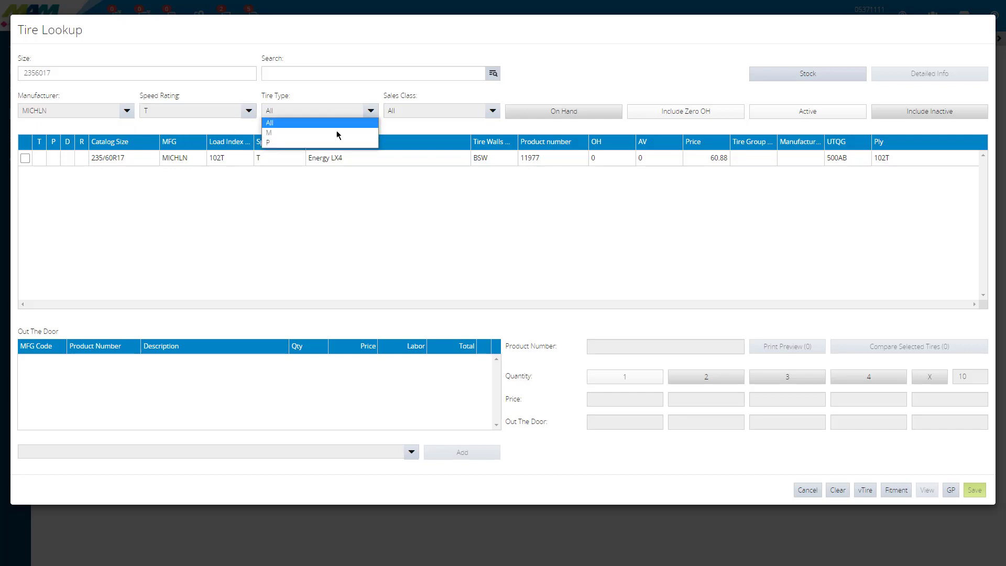
{"action": "left_click", "coordinate": [425, 110]}
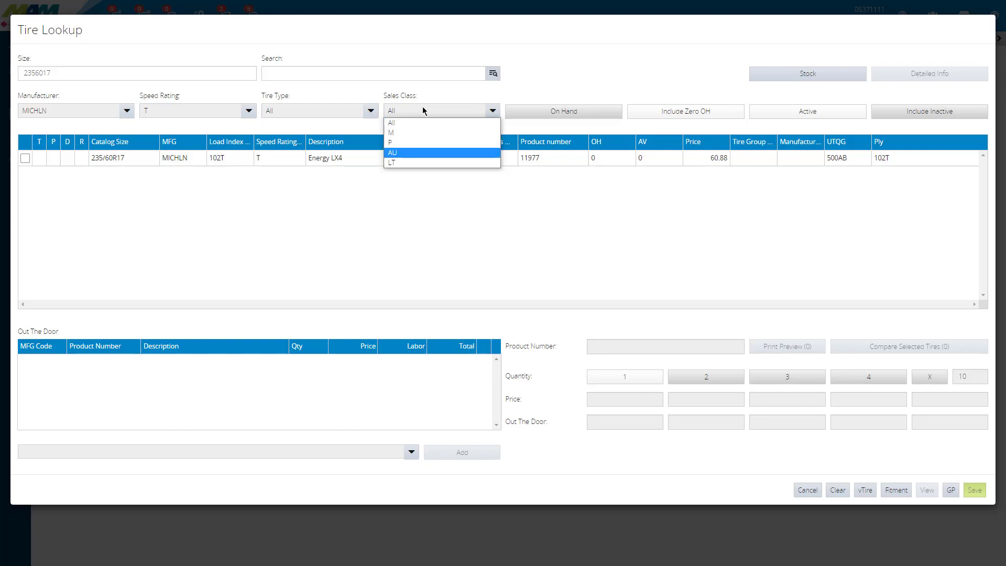
{"action": "left_click", "coordinate": [426, 113]}
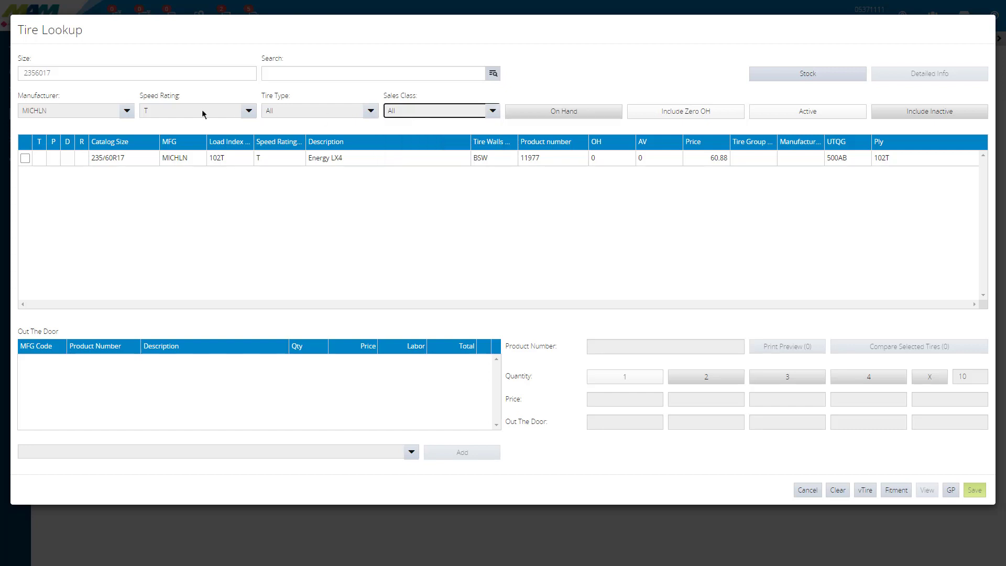
Step: Reset the manufacturer and speed rating filters to All
{"action": "left_click", "coordinate": [98, 111]}
{"action": "left_click", "coordinate": [95, 123]}
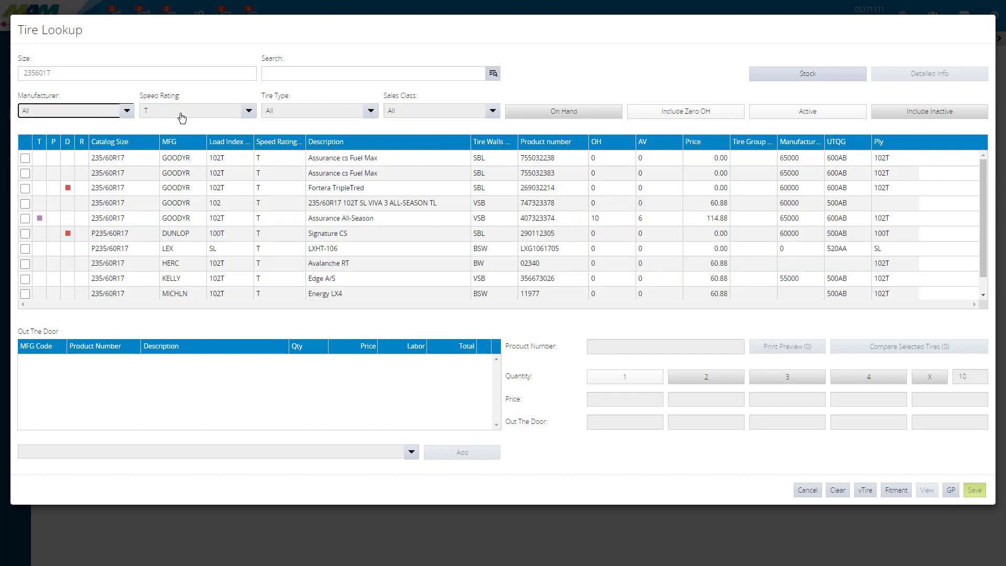
{"action": "left_click", "coordinate": [180, 113]}
{"action": "left_click", "coordinate": [173, 124]}
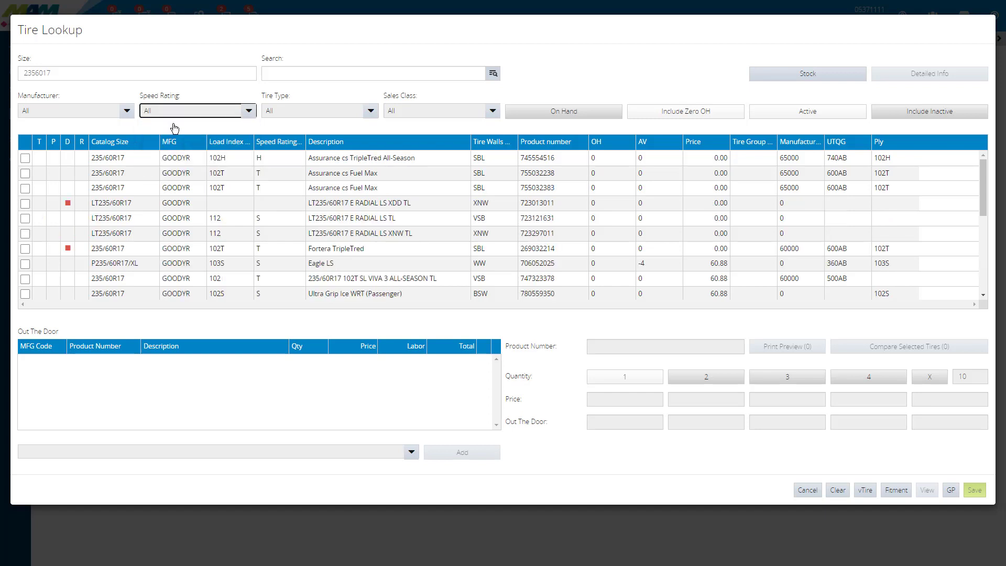
Step: Sort the tire list by on-hand quantity and by available quantity
{"action": "left_click", "coordinate": [602, 145]}
{"action": "left_click", "coordinate": [594, 146]}
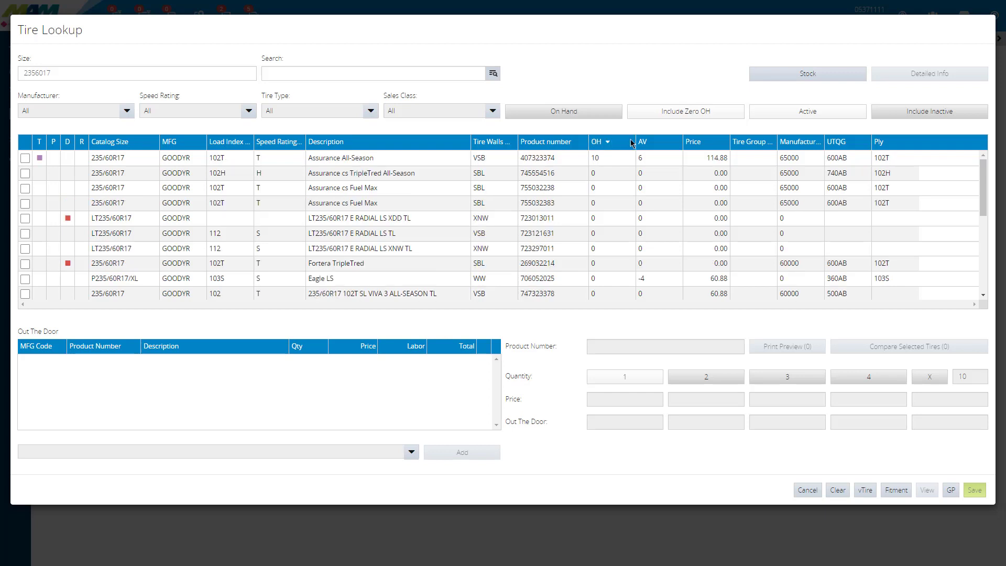
{"action": "left_click", "coordinate": [603, 145]}
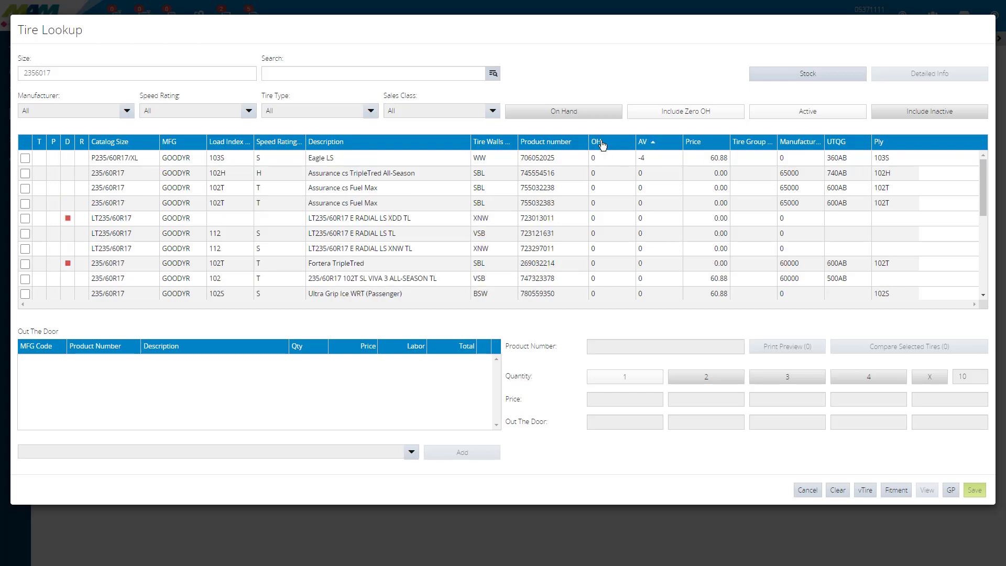
{"action": "left_click", "coordinate": [648, 147]}
Step: Sort the tire list by price from highest to lowest and look through the tires flagged in the D column
{"action": "left_click", "coordinate": [696, 145]}
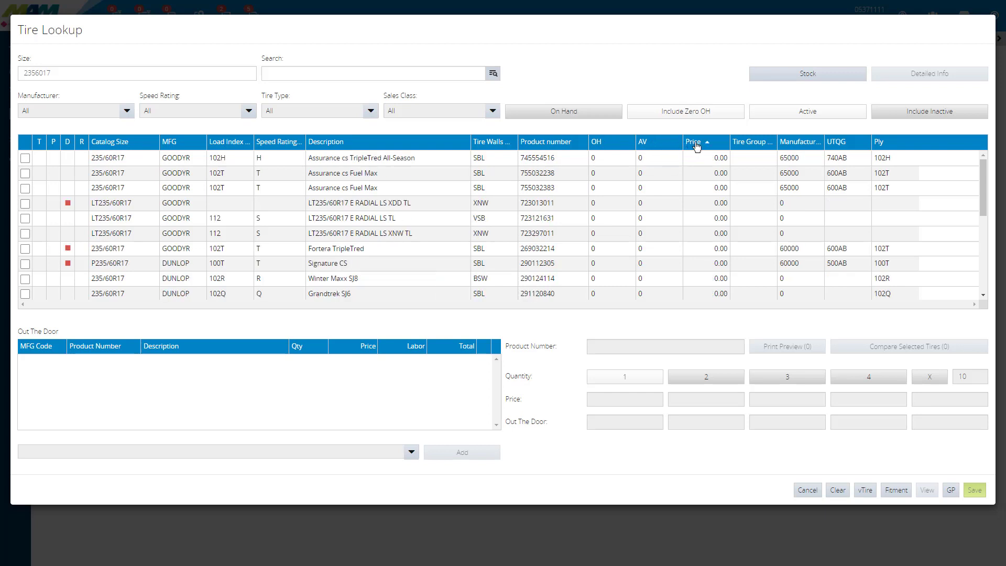
{"action": "left_click", "coordinate": [701, 147]}
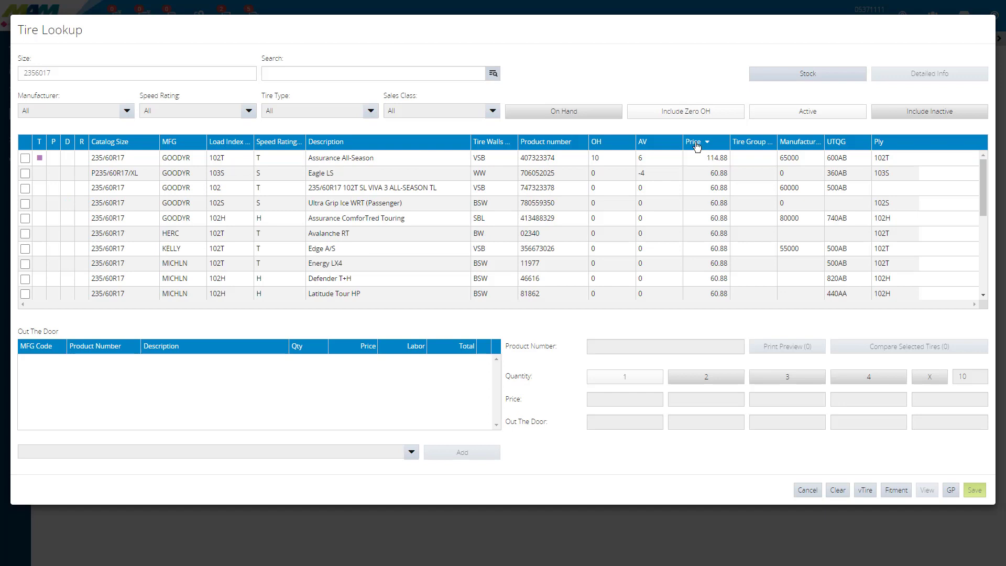
{"action": "left_click", "coordinate": [697, 146]}
{"action": "left_click", "coordinate": [698, 146]}
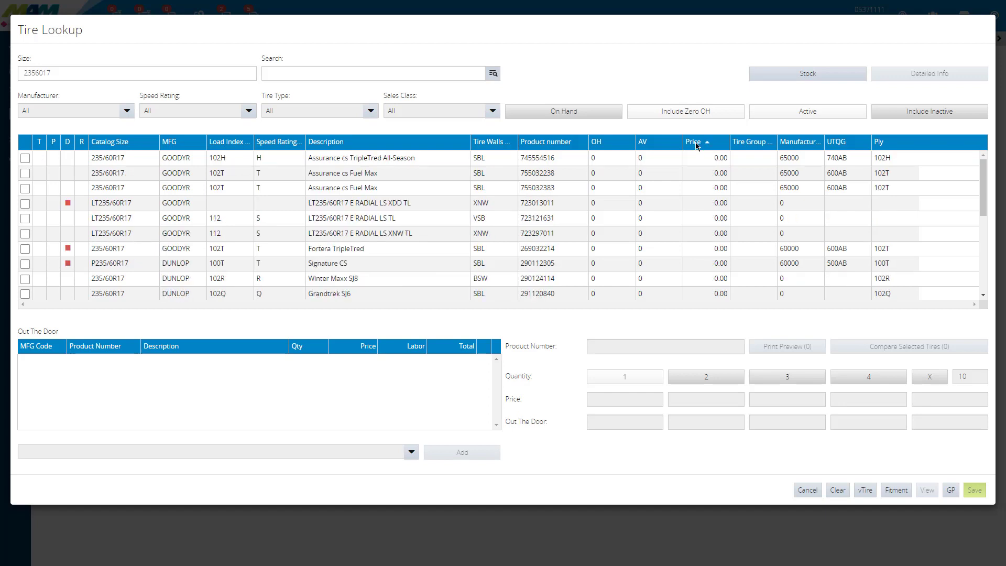
{"action": "left_click", "coordinate": [697, 146]}
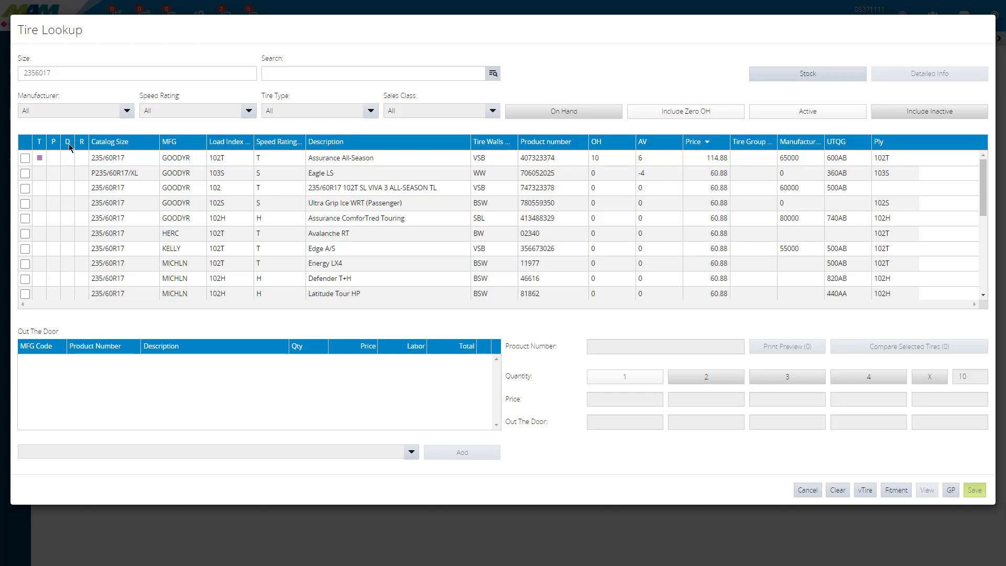
{"action": "scroll", "coordinate": [70, 147], "scroll_direction": "down", "scroll_amount": 6}
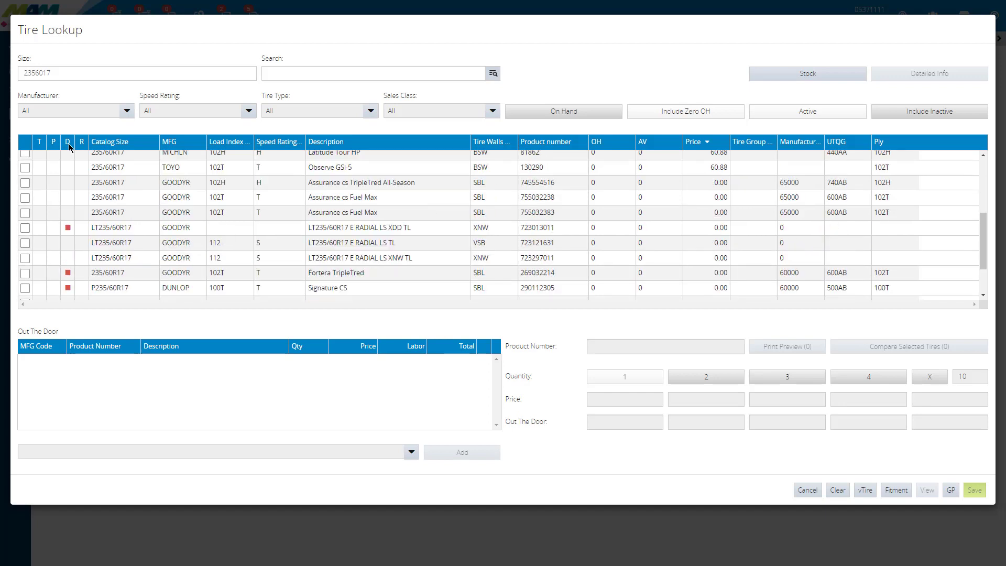
Step: Open a side-by-side comparison of the Goodyear Assurance All-Season, Goodyear Assurance ComforTred Touring and Kelly Edge A/S tires
{"action": "scroll", "coordinate": [70, 147], "scroll_direction": "down", "scroll_amount": 1}
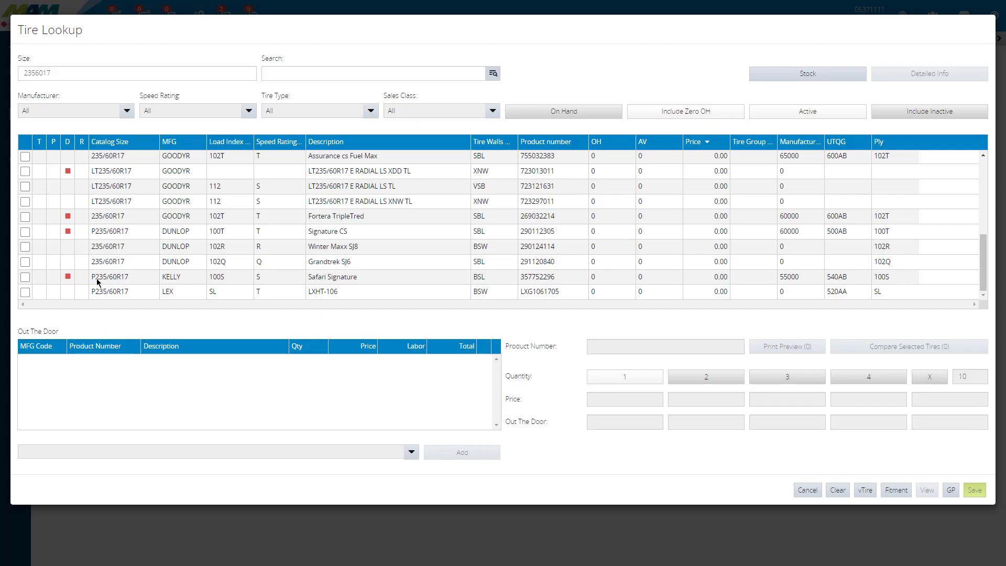
{"action": "scroll", "coordinate": [97, 282], "scroll_direction": "up", "scroll_amount": 10}
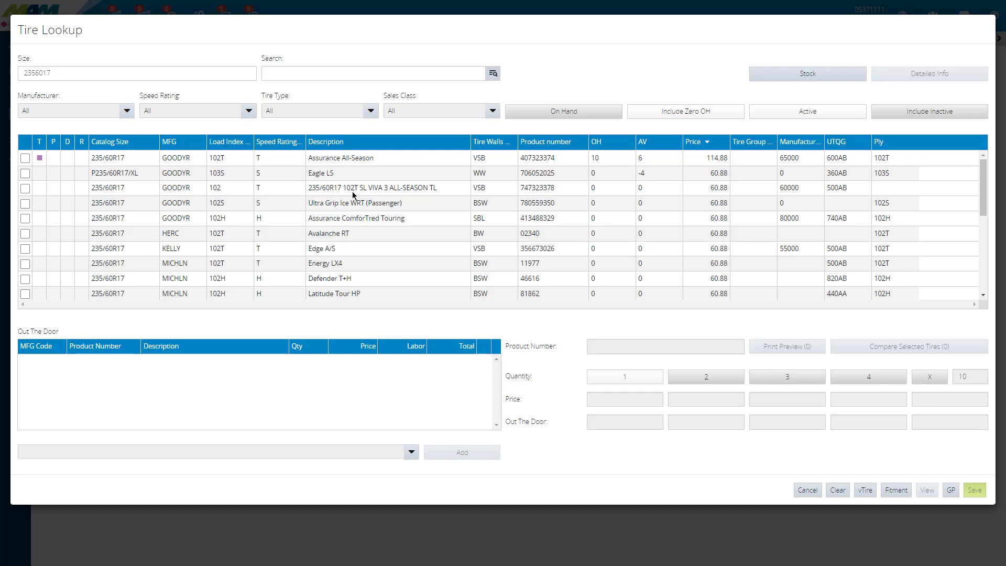
{"action": "left_click", "coordinate": [25, 158]}
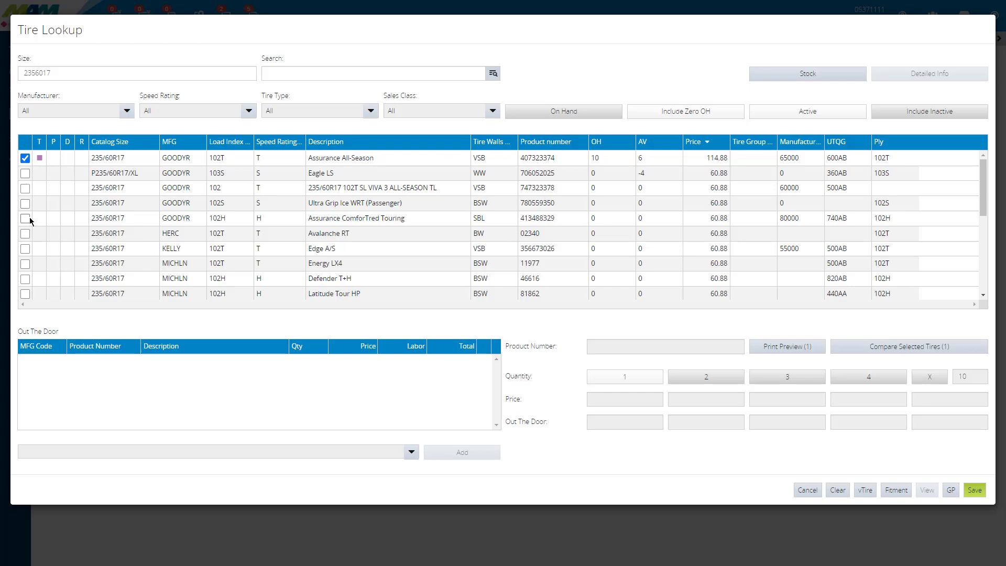
{"action": "left_click", "coordinate": [26, 218]}
{"action": "left_click", "coordinate": [25, 249]}
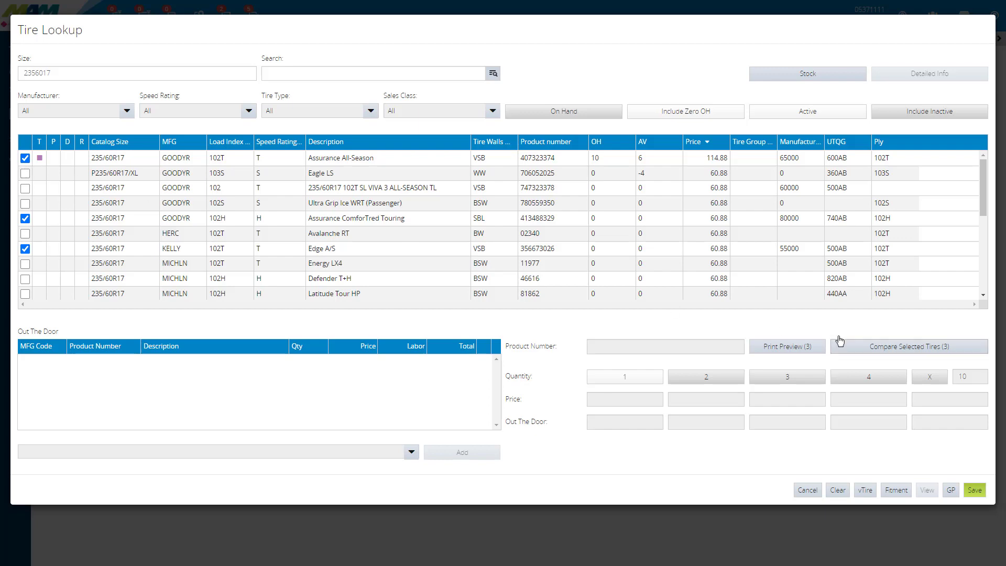
{"action": "left_click", "coordinate": [910, 352]}
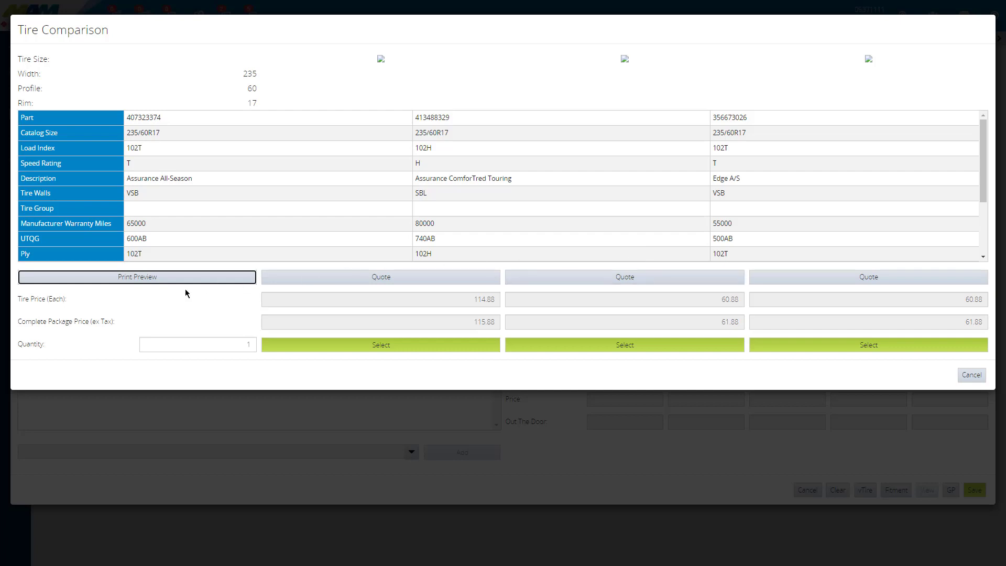
Step: Set the quantity in the tire comparison to 4
{"action": "left_click", "coordinate": [231, 344]}
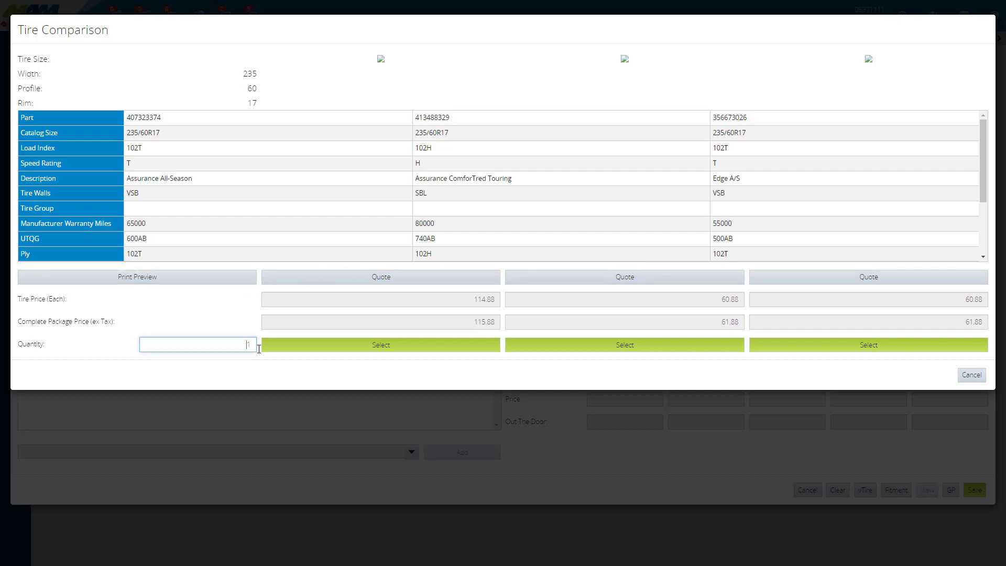
{"action": "type", "text": "4"}
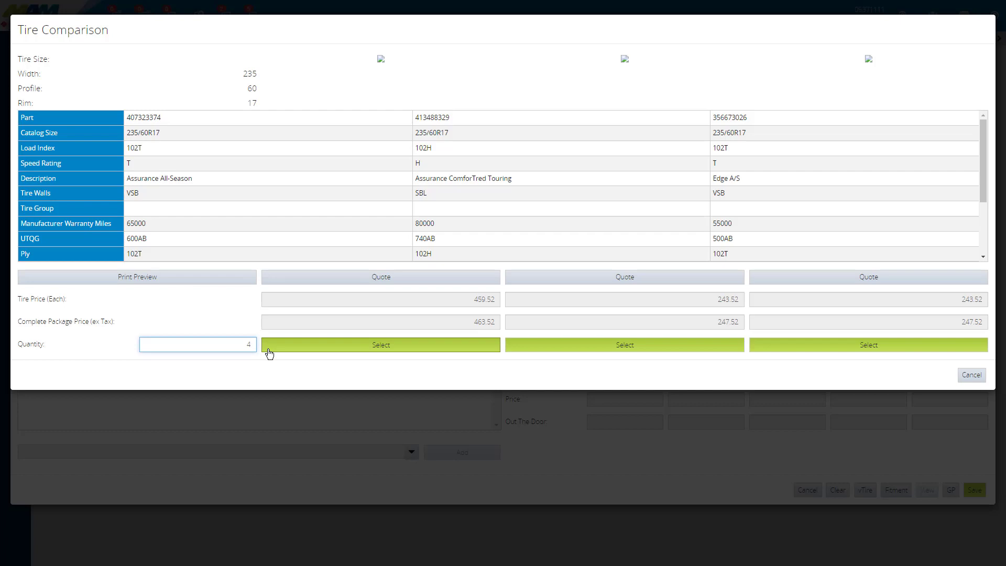
{"action": "left_click", "coordinate": [235, 368]}
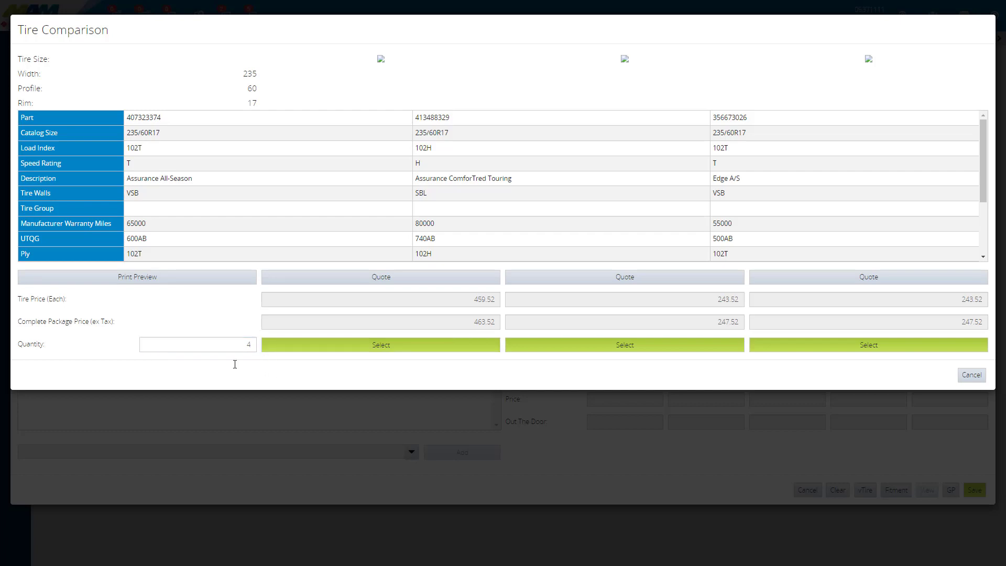
Step: Preview the printable tire comparison, read through its specifications, prices and features, and return to the tire lookup
{"action": "left_click", "coordinate": [146, 286]}
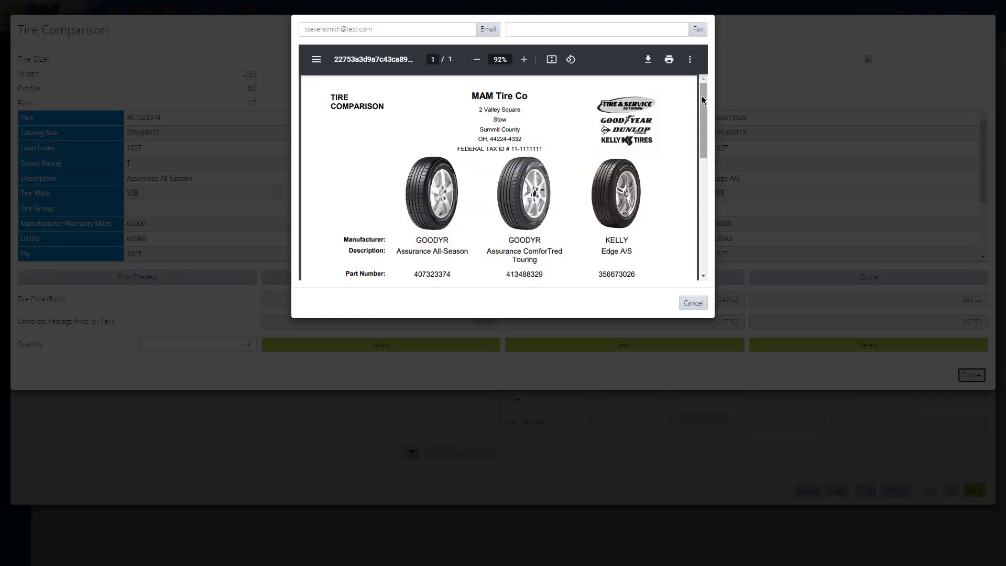
{"action": "scroll", "coordinate": [702, 96], "scroll_direction": "down", "scroll_amount": 1}
{"action": "scroll", "coordinate": [702, 95], "scroll_direction": "down", "scroll_amount": 6}
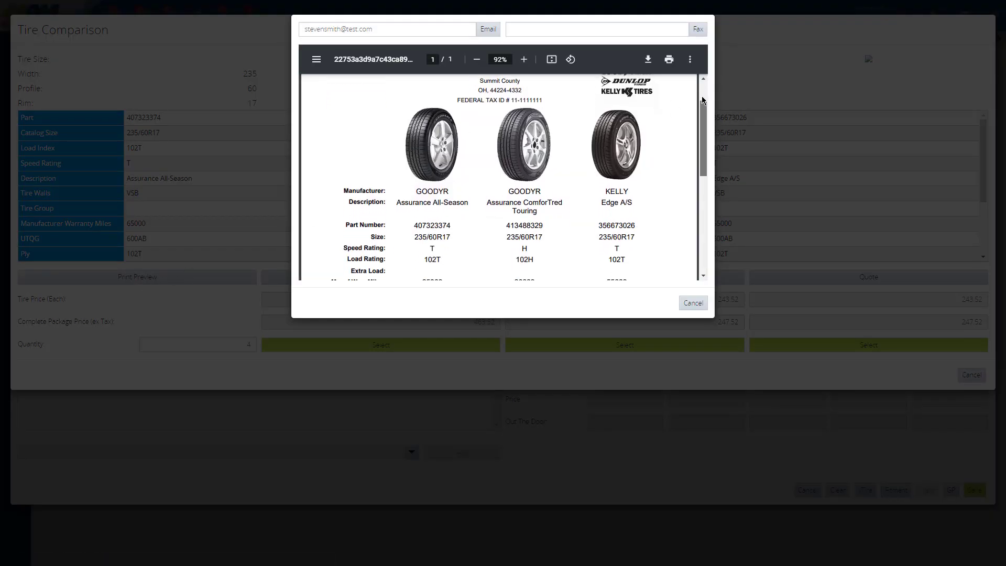
{"action": "scroll", "coordinate": [707, 146], "scroll_direction": "down", "scroll_amount": 5}
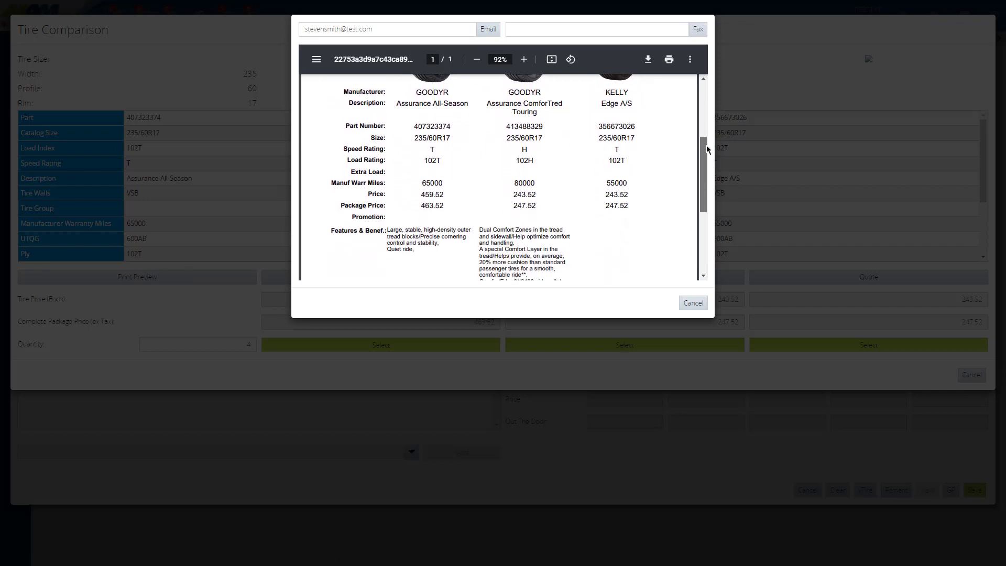
{"action": "scroll", "coordinate": [702, 182], "scroll_direction": "down", "scroll_amount": 4}
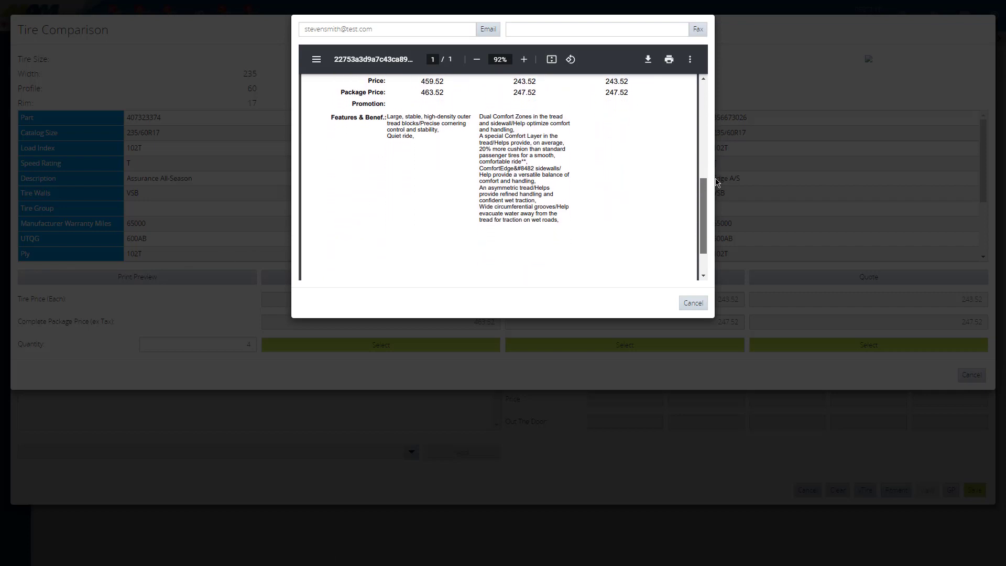
{"action": "scroll", "coordinate": [717, 181], "scroll_direction": "up", "scroll_amount": 15}
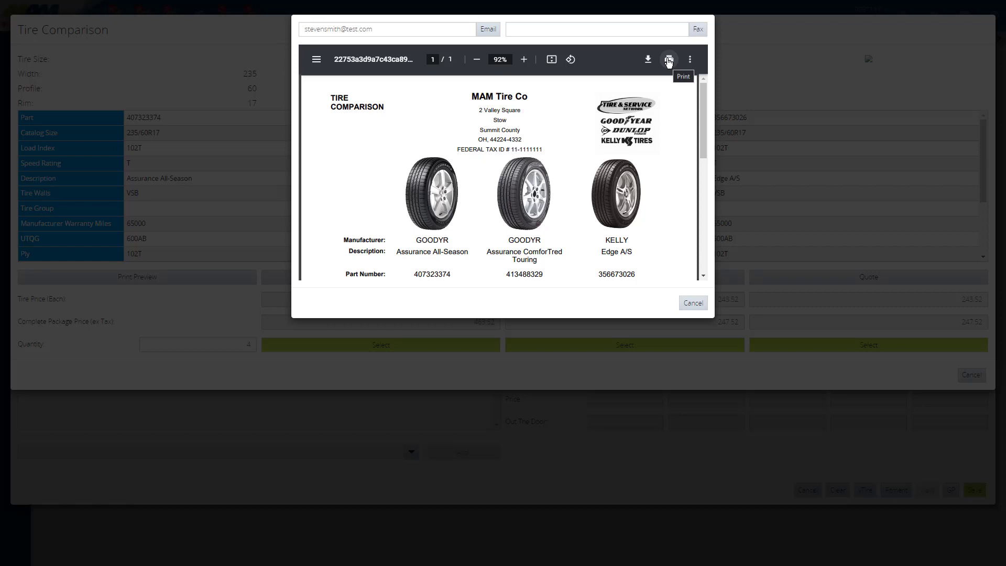
{"action": "left_click", "coordinate": [386, 31]}
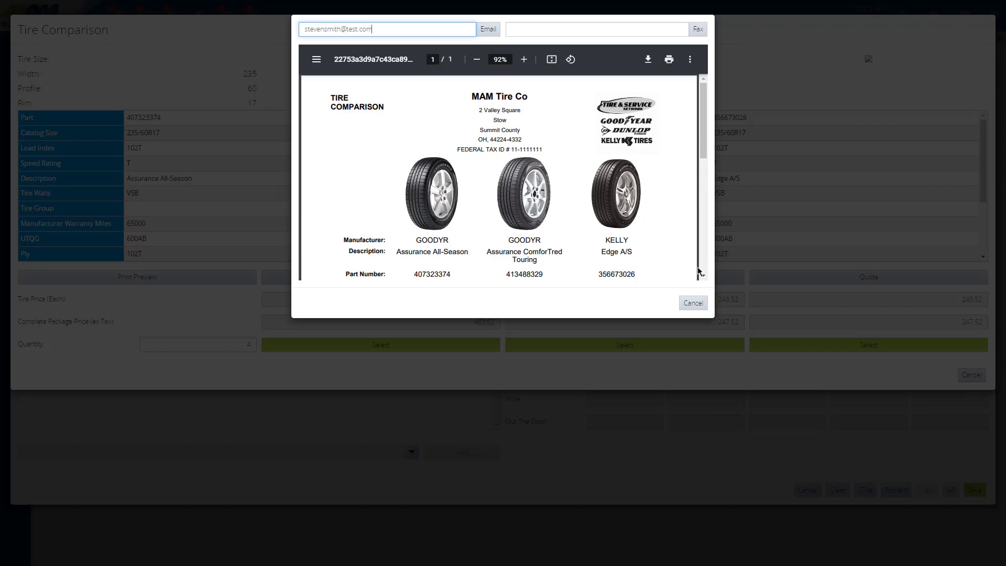
{"action": "left_click_drag", "start_coordinate": [701, 119], "coordinate": [713, 272]}
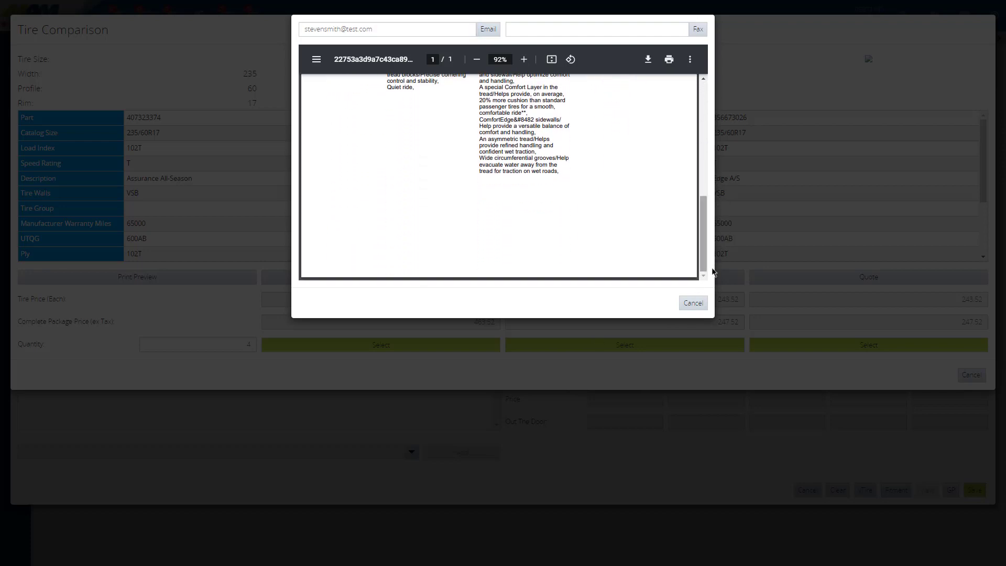
{"action": "left_click", "coordinate": [693, 303]}
{"action": "left_click", "coordinate": [972, 375]}
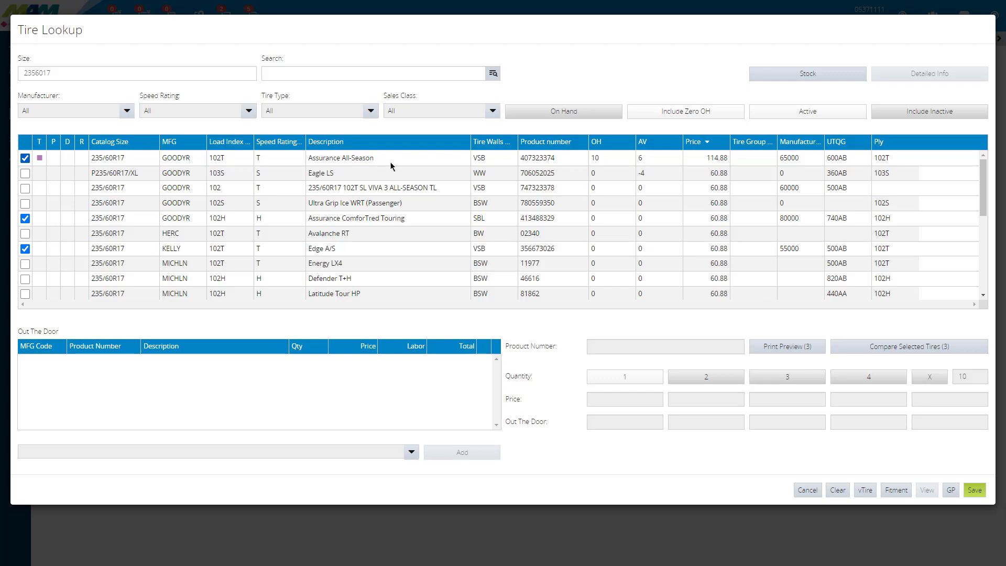
Step: Select the Goodyear Assurance All-Season tire, review its out-the-door items and set the quantity to 4
{"action": "left_click", "coordinate": [333, 163]}
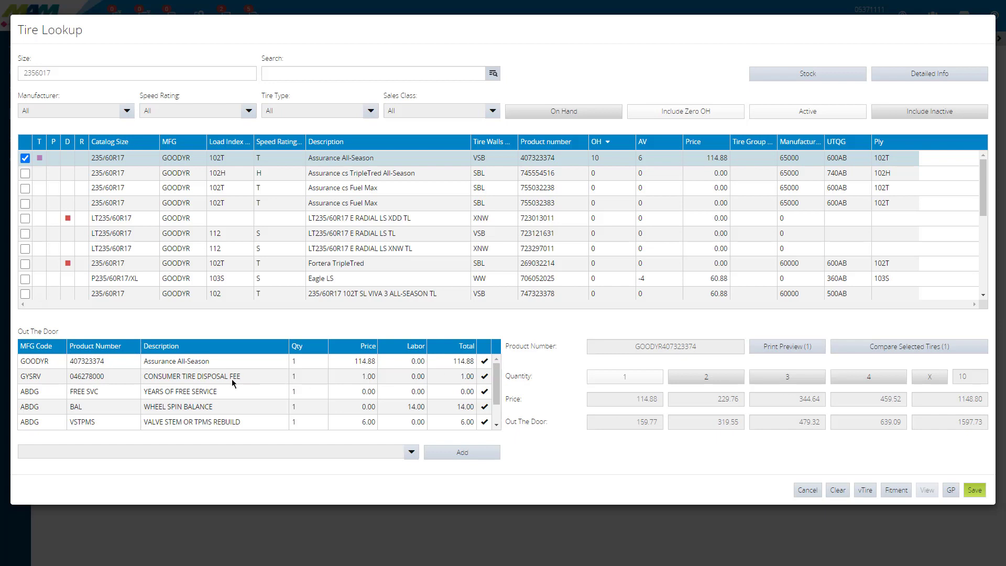
{"action": "left_click", "coordinate": [496, 425]}
{"action": "left_click", "coordinate": [497, 425]}
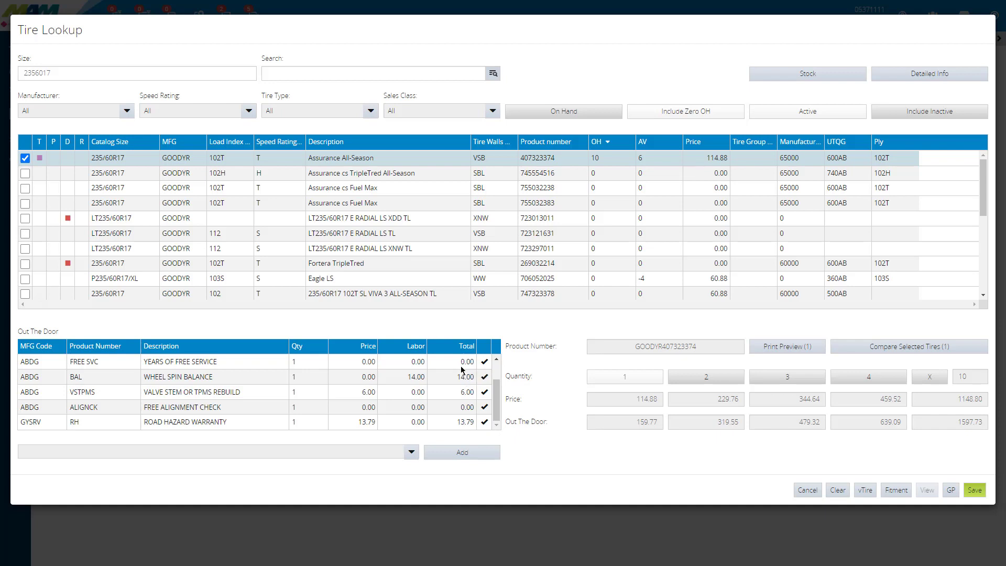
{"action": "left_click", "coordinate": [882, 381]}
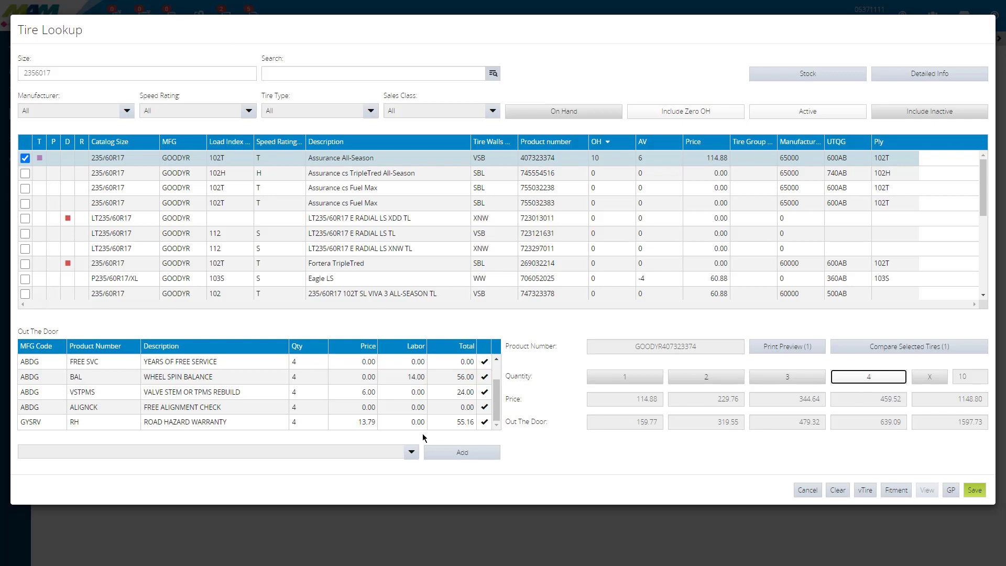
Step: Add the Nitrogen Fill service to the tire's out-the-door package
{"action": "left_click", "coordinate": [412, 453]}
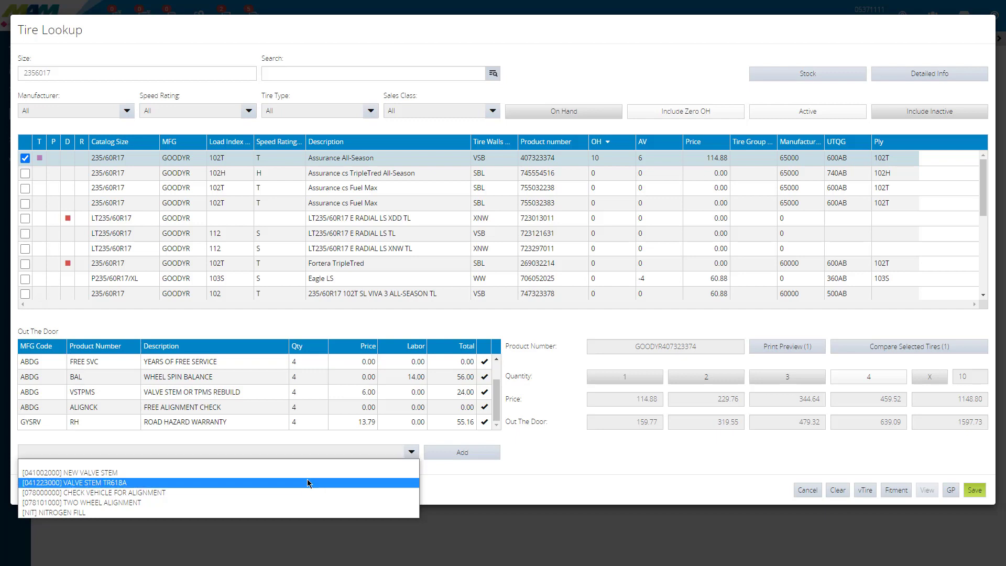
{"action": "key", "text": "Down"}
{"action": "key", "text": "Down"}
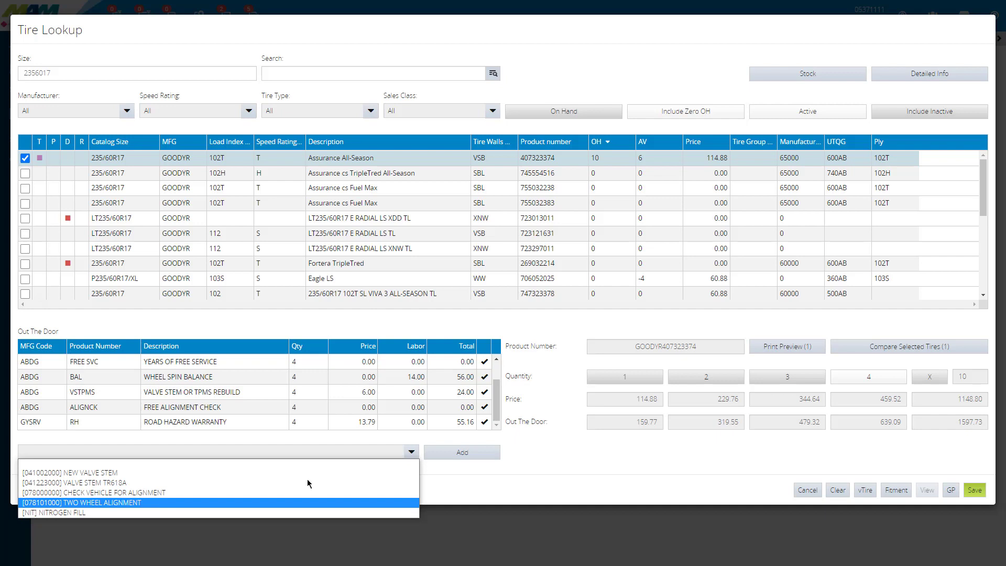
{"action": "left_click", "coordinate": [42, 513]}
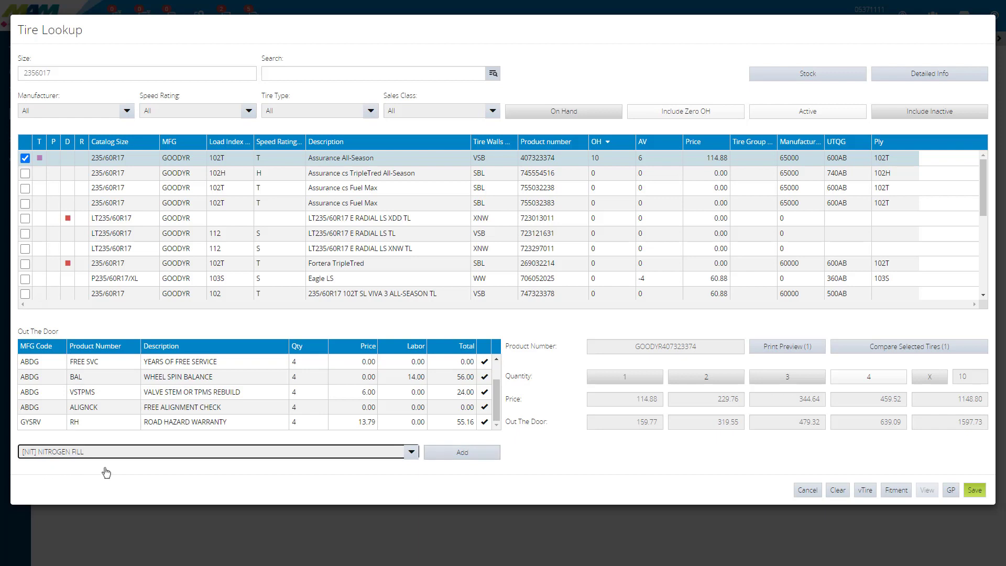
{"action": "left_click", "coordinate": [479, 456]}
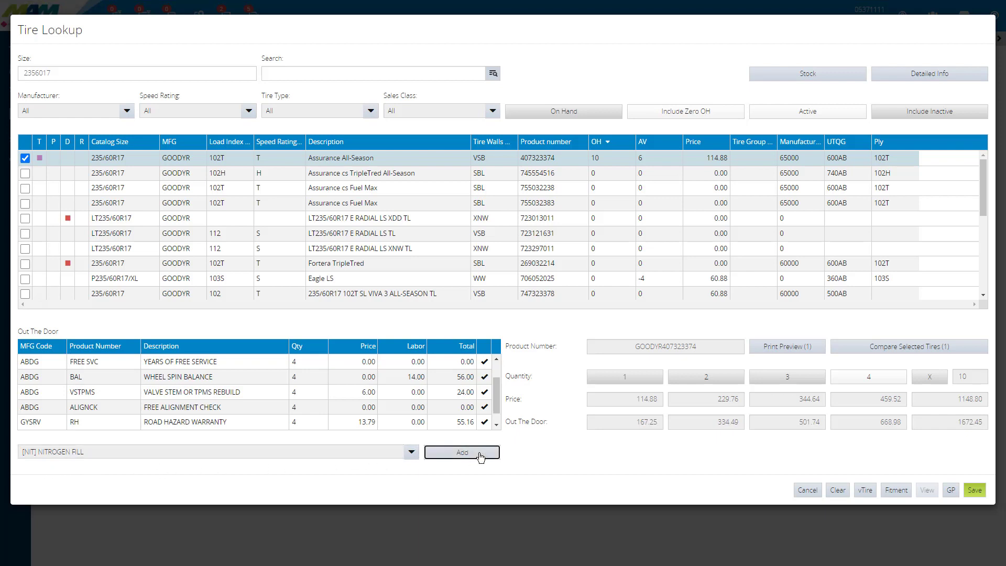
{"action": "left_click", "coordinate": [497, 427]}
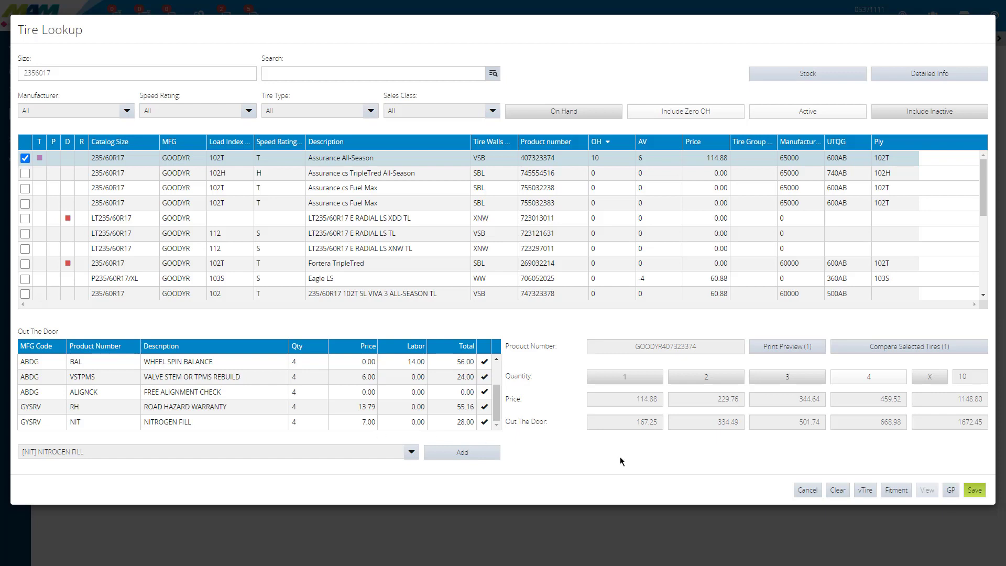
Step: Show the cost and gross profit columns for the listed tires, check the Assurance All-Season row and hide the columns again
{"action": "left_click", "coordinate": [951, 490]}
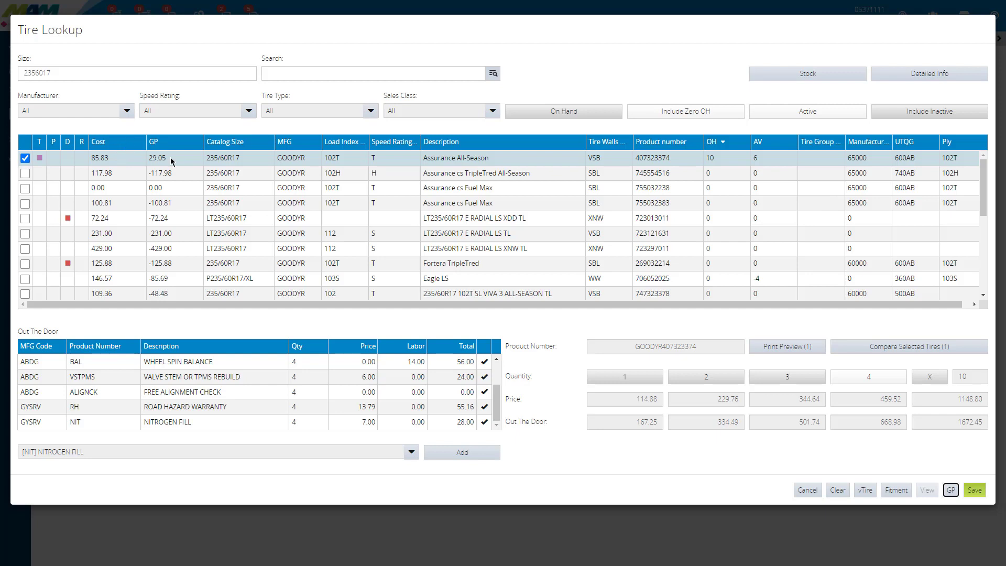
{"action": "left_click", "coordinate": [481, 163]}
{"action": "left_click", "coordinate": [952, 493]}
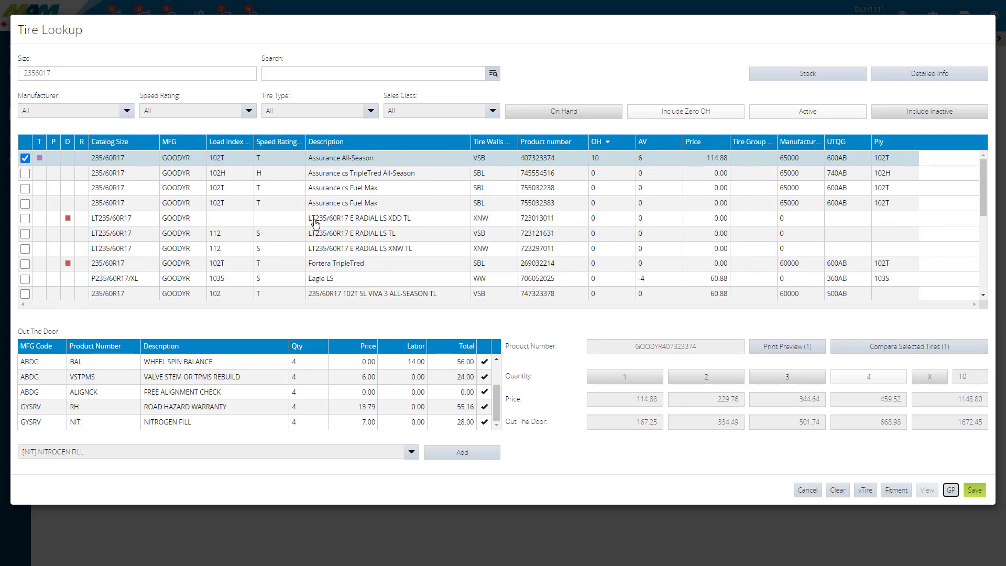
Step: Save the tire package to the work order and decline the road hazard warranty for tire 407323374
{"action": "left_click", "coordinate": [976, 492]}
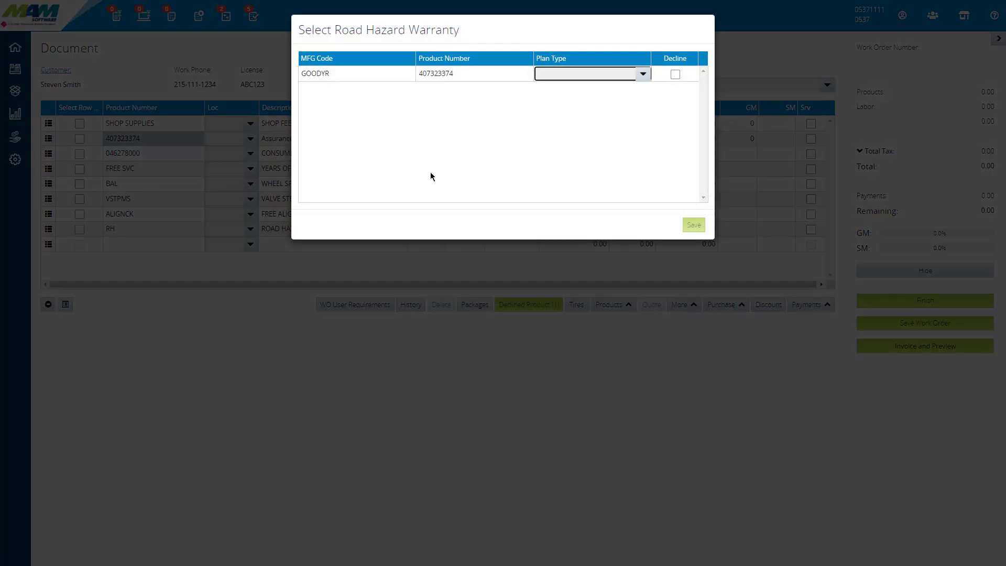
{"action": "left_click", "coordinate": [643, 76]}
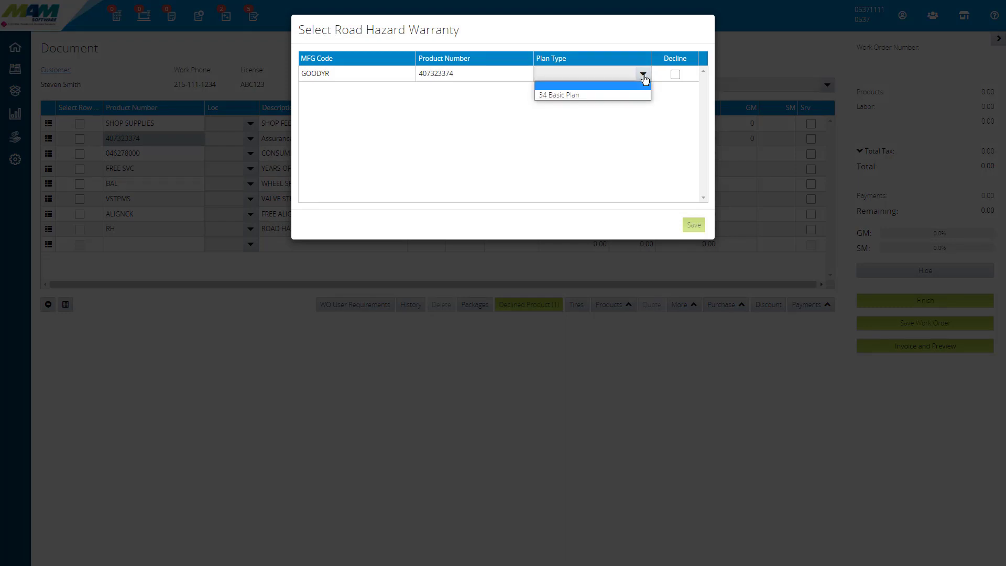
{"action": "key", "text": "Down"}
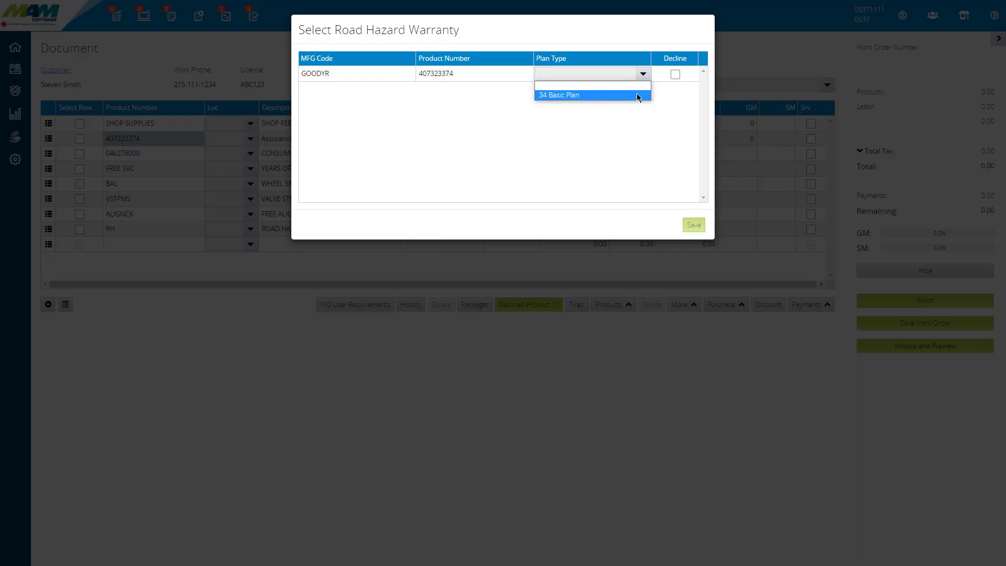
{"action": "left_click", "coordinate": [637, 94]}
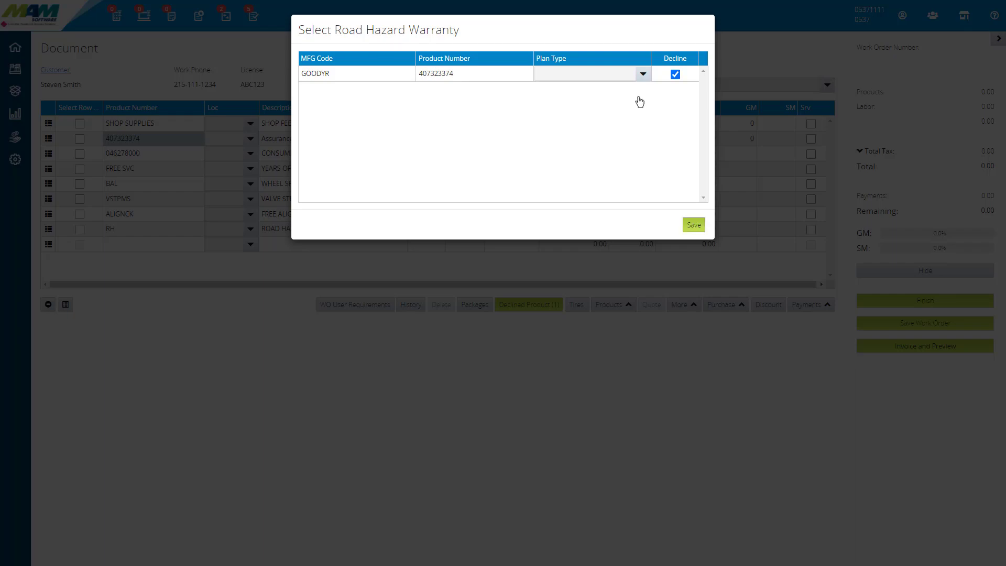
{"action": "left_click", "coordinate": [694, 225]}
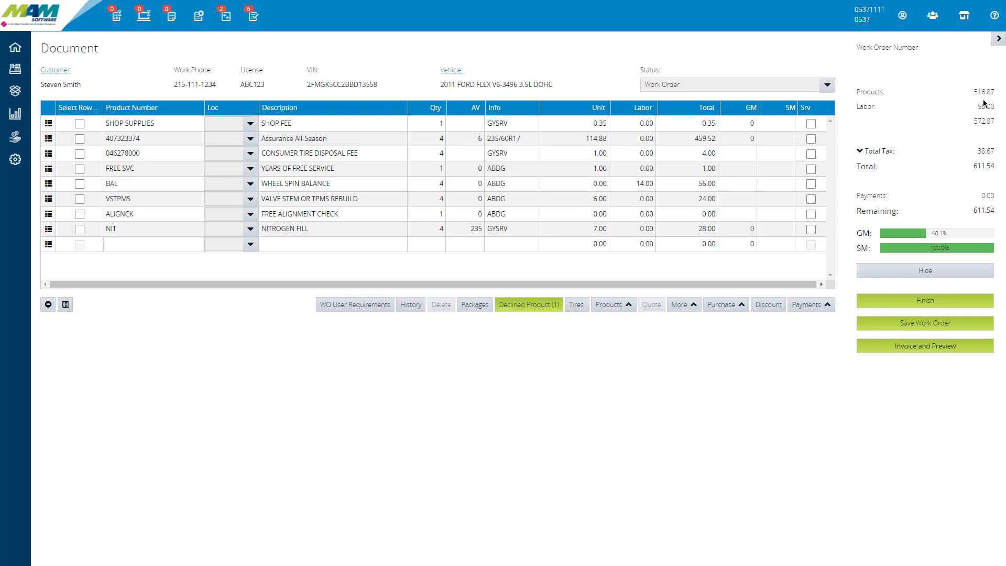
Step: Expand the work order's total tax to view its breakdown and collapse it again
{"action": "left_click", "coordinate": [860, 152]}
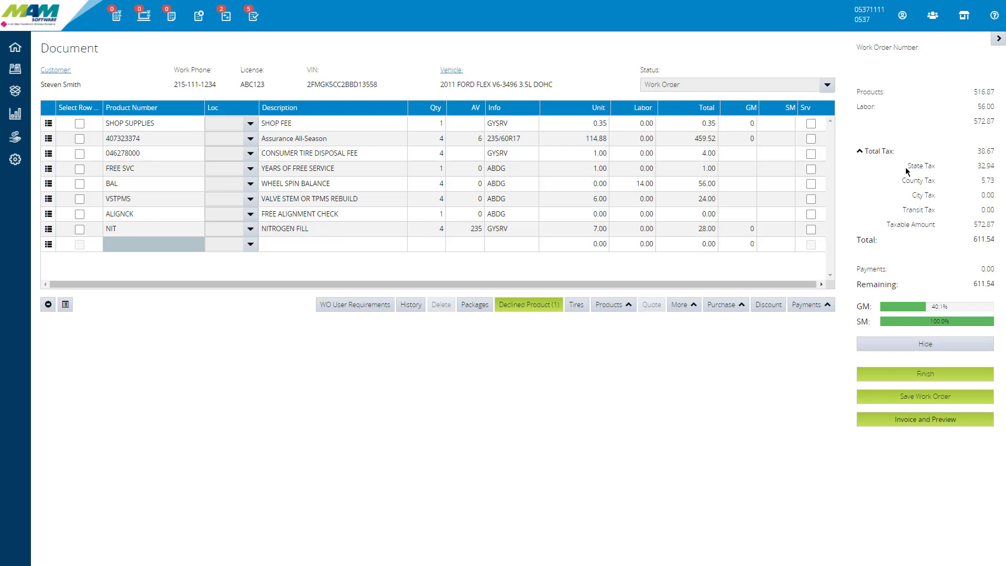
{"action": "left_click", "coordinate": [915, 229]}
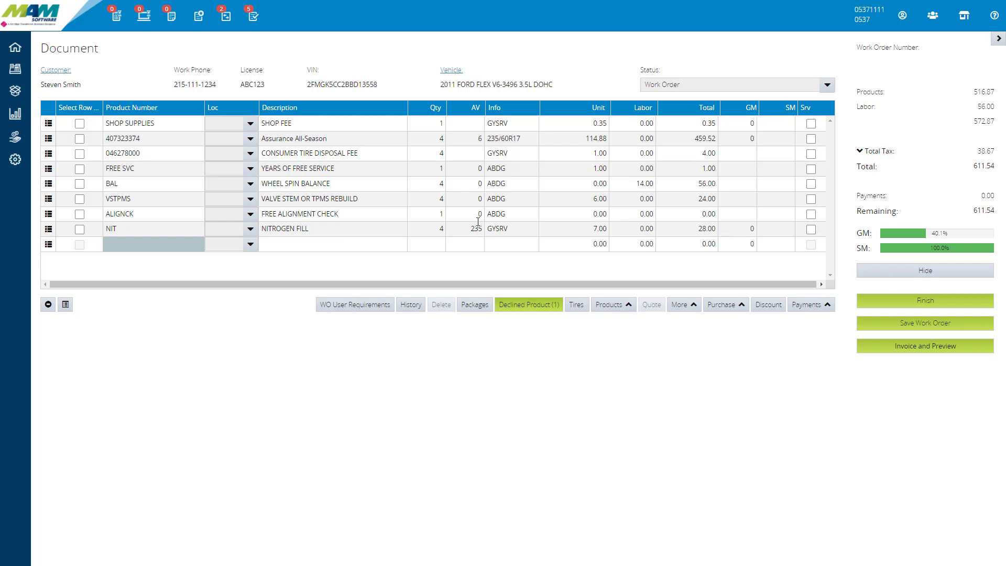
Step: Add the declined Road Hazard Warranty back to the work order from the declined products
{"action": "left_click", "coordinate": [552, 309]}
{"action": "left_click", "coordinate": [530, 311]}
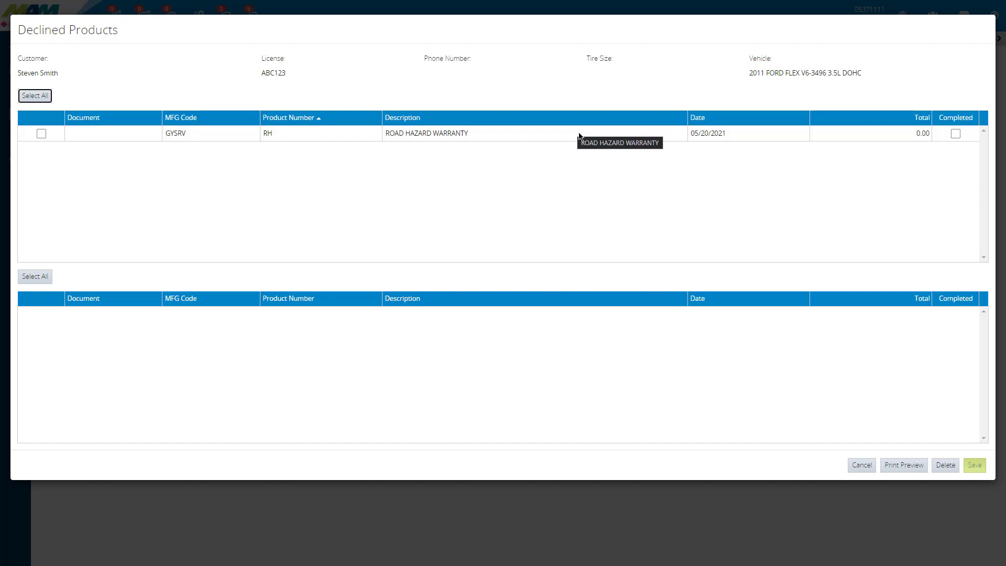
{"action": "left_click", "coordinate": [41, 135]}
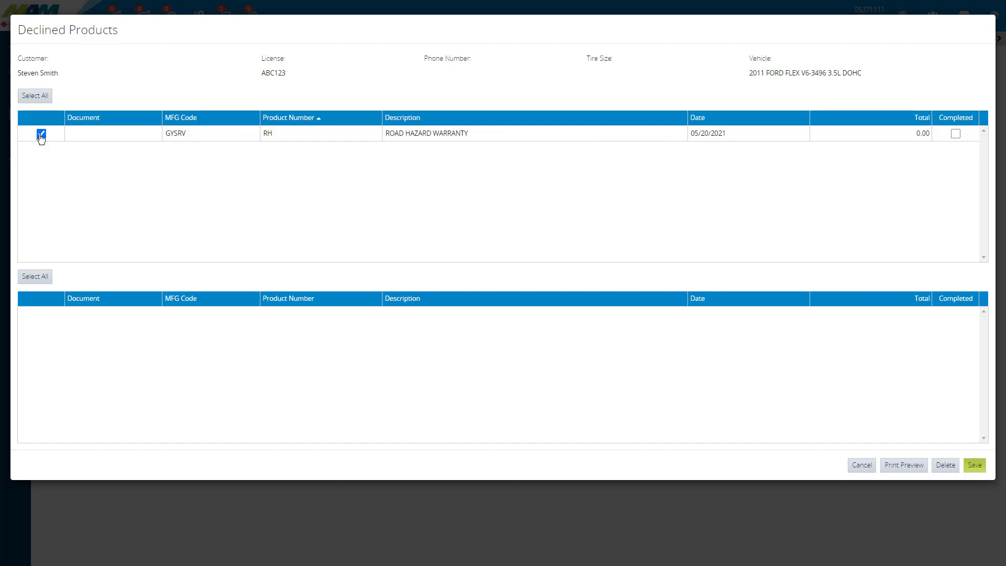
{"action": "left_click", "coordinate": [975, 466]}
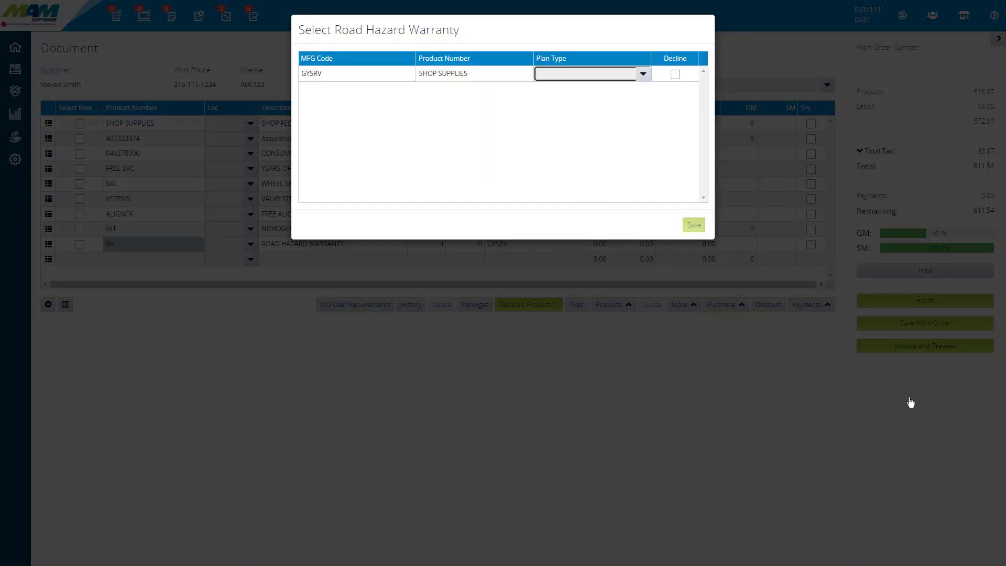
Step: Choose the 34 Basic Plan for the road hazard warranty and link it to the 407323374 Assurance All-Season tire
{"action": "left_click", "coordinate": [589, 74]}
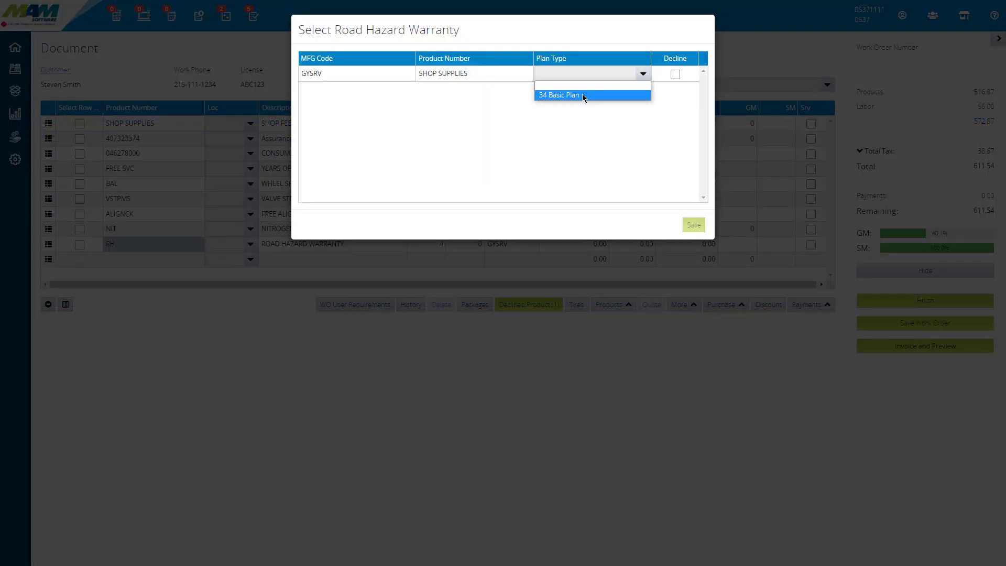
{"action": "left_click", "coordinate": [583, 95]}
{"action": "left_click", "coordinate": [693, 225]}
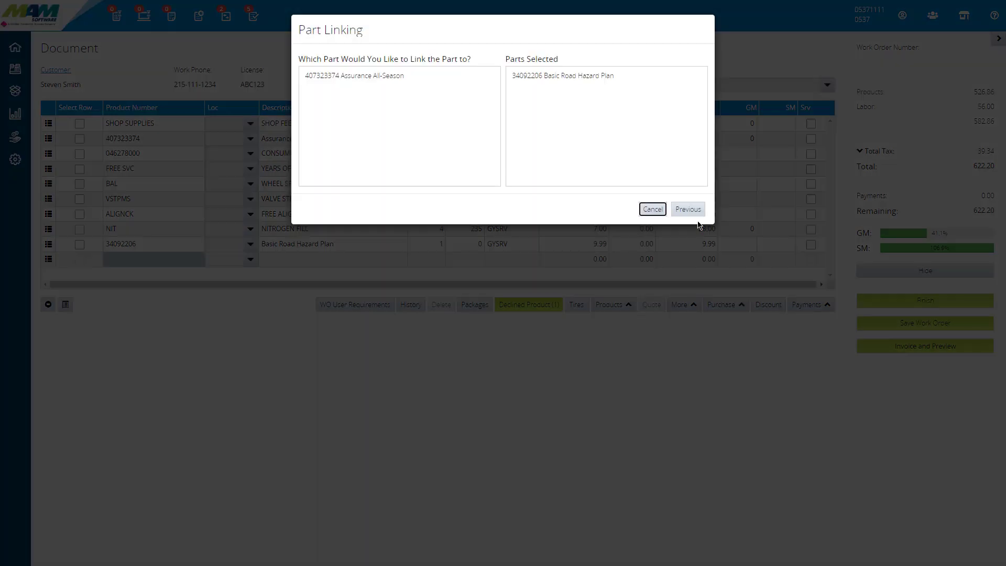
{"action": "left_click", "coordinate": [377, 79]}
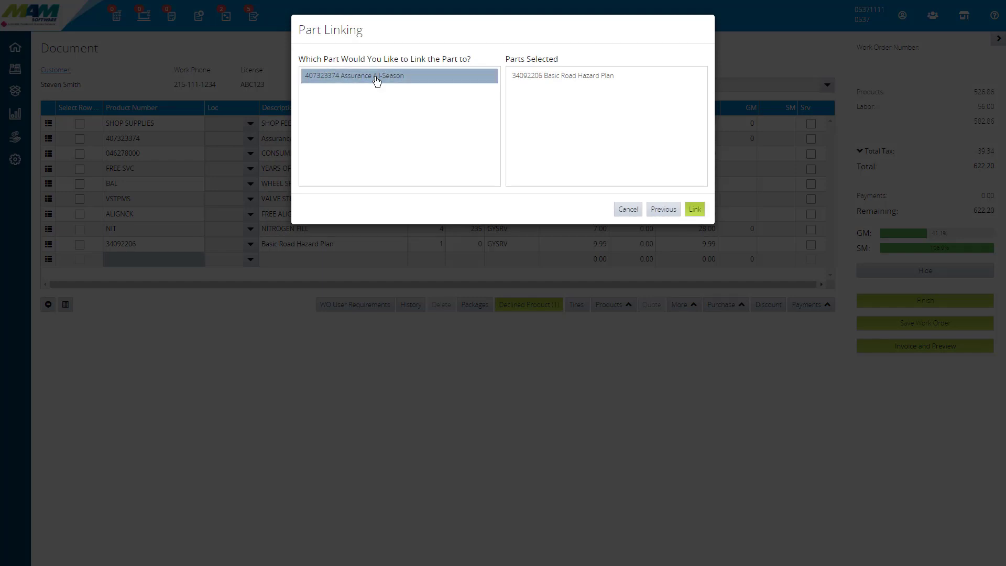
{"action": "left_click", "coordinate": [696, 211]}
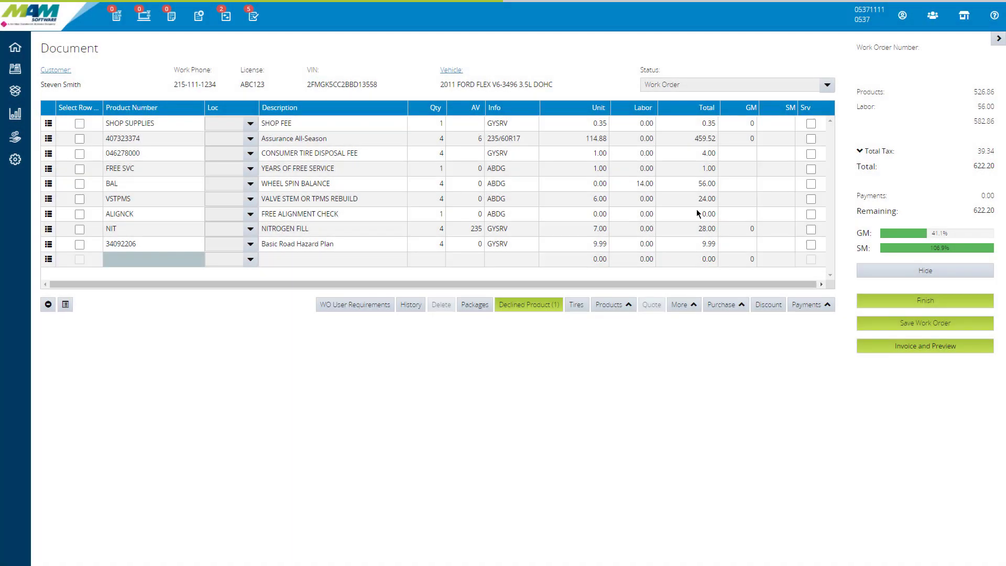
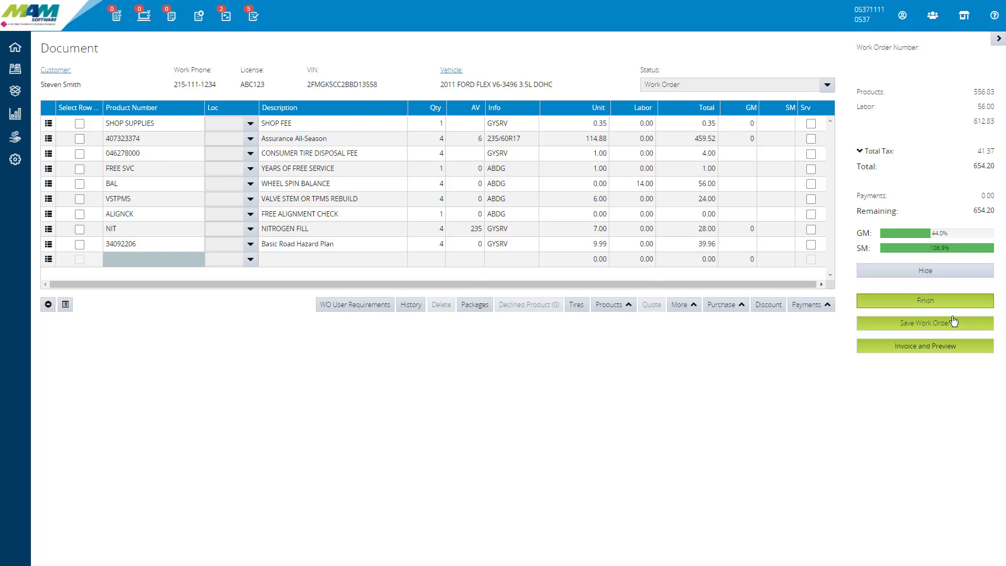
Step: Finish the work order with Save and Preview Work Order, skipping the Vehicle Service History Report
{"action": "left_click", "coordinate": [928, 307]}
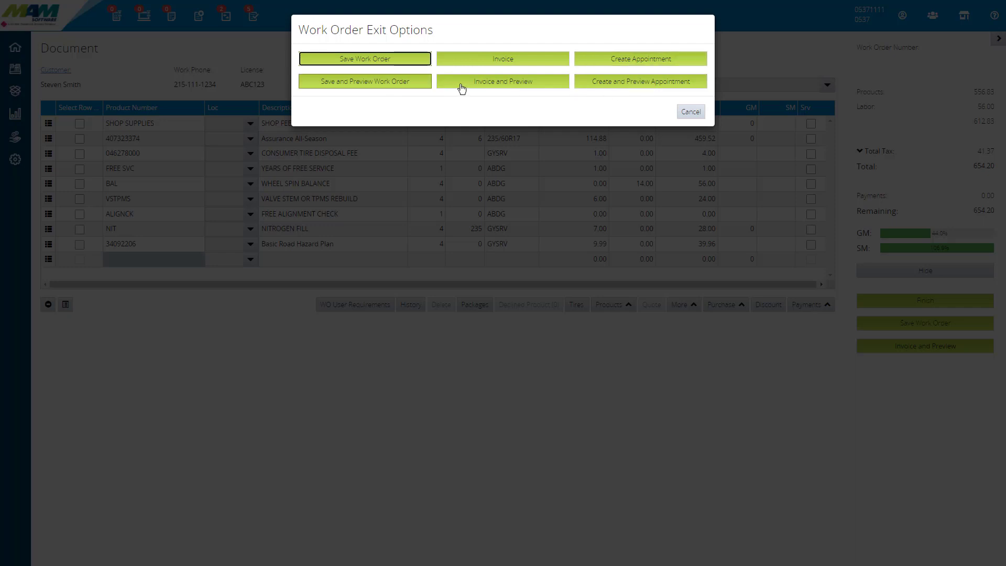
{"action": "left_click", "coordinate": [366, 82]}
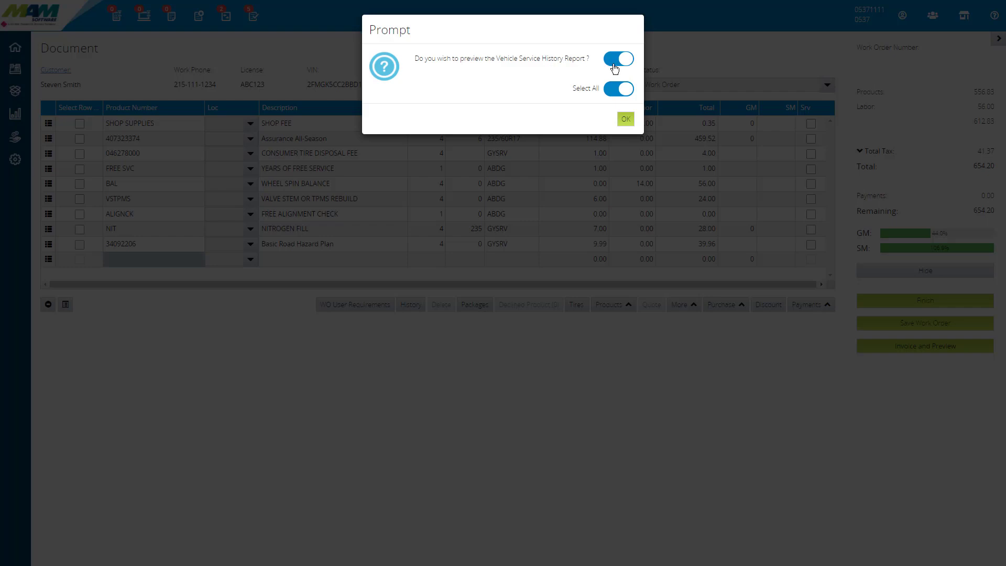
{"action": "left_click", "coordinate": [629, 89]}
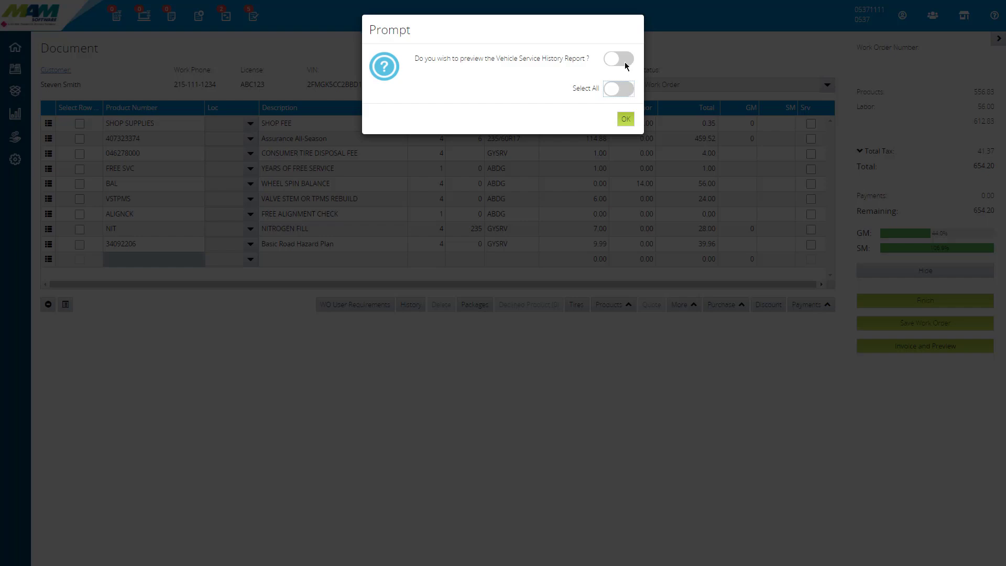
{"action": "left_click", "coordinate": [625, 120]}
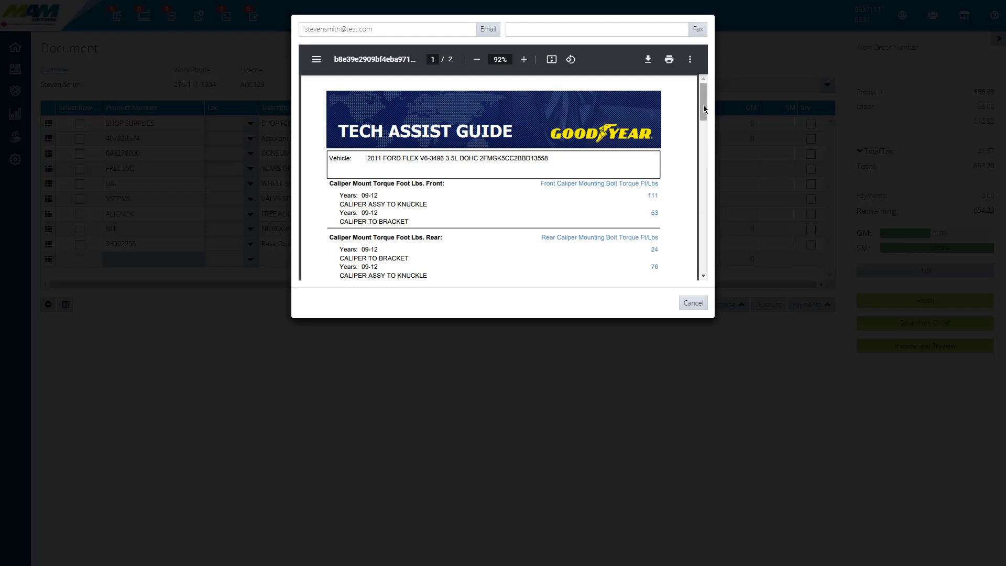
Step: Review the Tech Assist Guide and the work order printout's job number, line items and estimated total, closing each preview
{"action": "left_click_drag", "start_coordinate": [703, 105], "coordinate": [708, 263]}
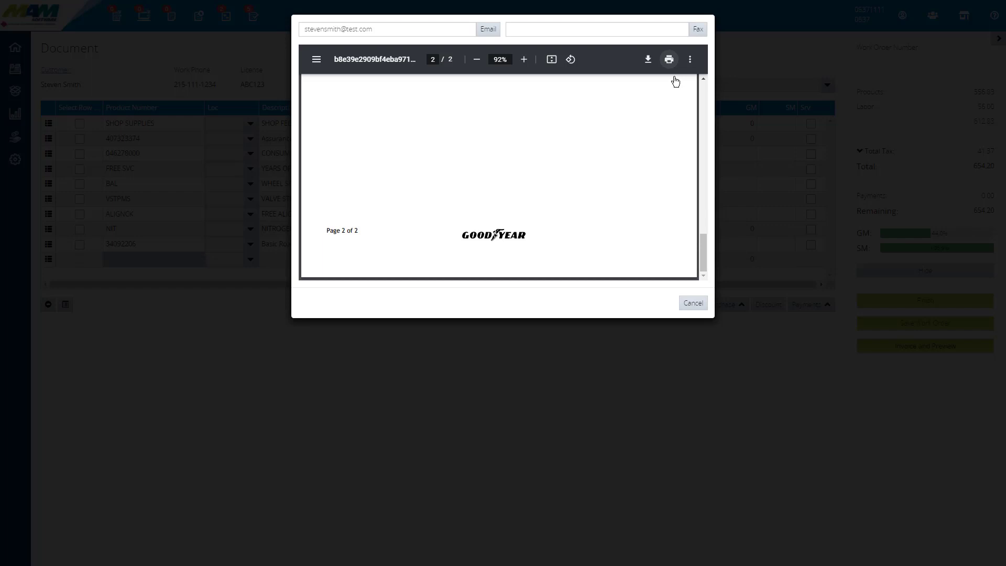
{"action": "left_click", "coordinate": [694, 303]}
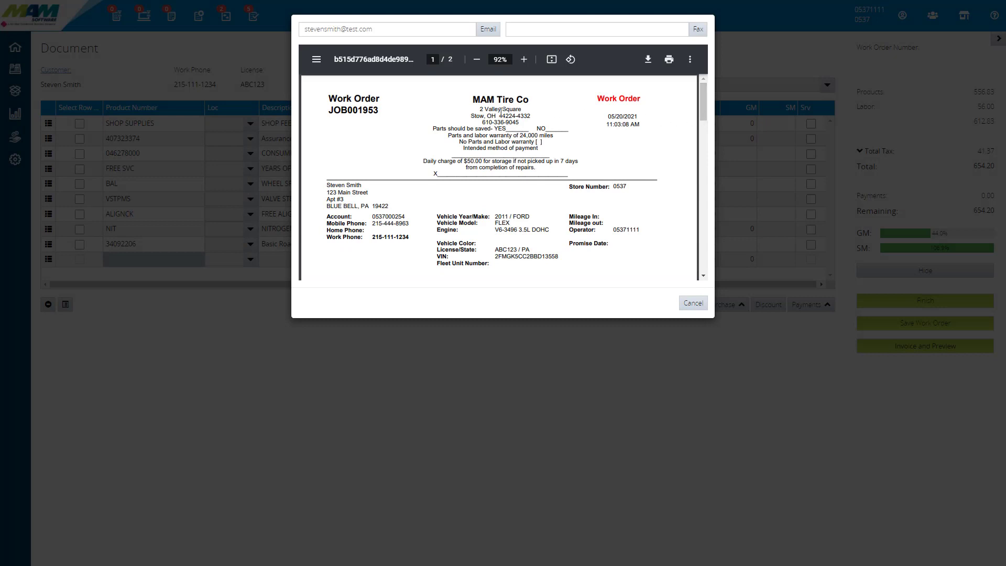
{"action": "left_click_drag", "start_coordinate": [329, 110], "coordinate": [378, 111]}
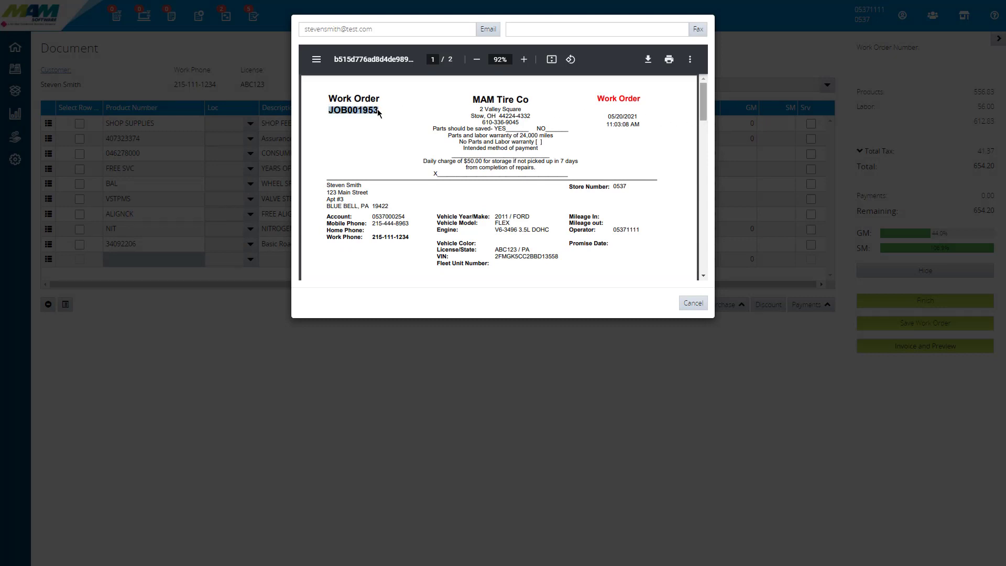
{"action": "scroll", "coordinate": [377, 109], "scroll_direction": "down", "scroll_amount": 4}
{"action": "left_click_drag", "start_coordinate": [326, 97], "coordinate": [670, 172]}
{"action": "scroll", "coordinate": [326, 103], "scroll_direction": "up", "scroll_amount": 1}
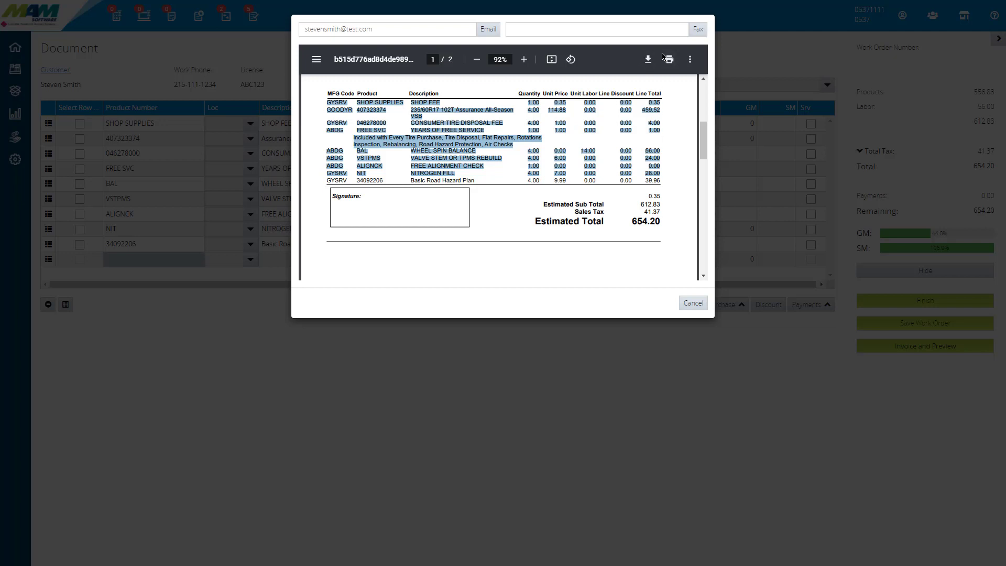
{"action": "left_click", "coordinate": [693, 304]}
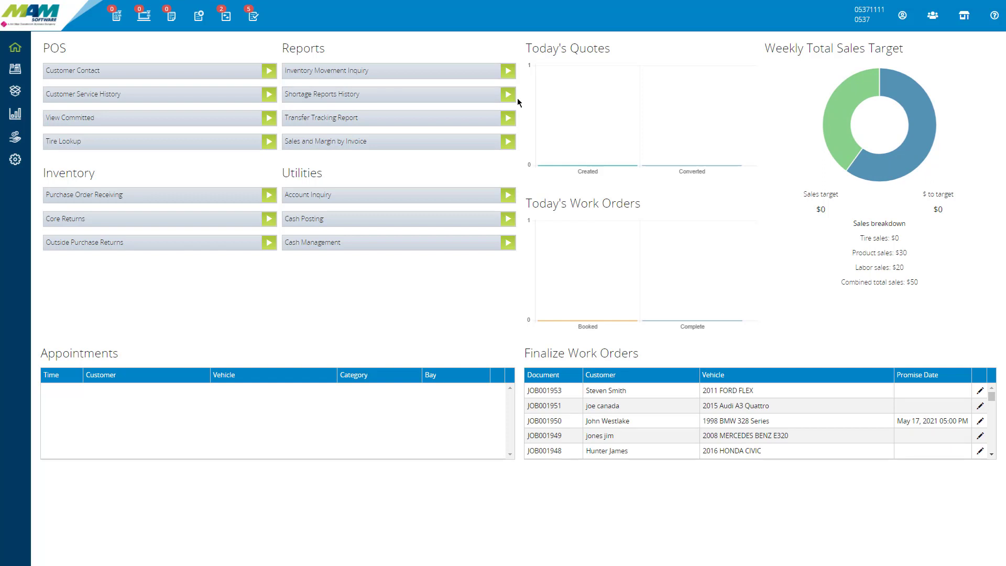
Step: Reopen the 2011 FORD FLEX work order from Finalize Work Orders and save it again
{"action": "left_click", "coordinate": [980, 393]}
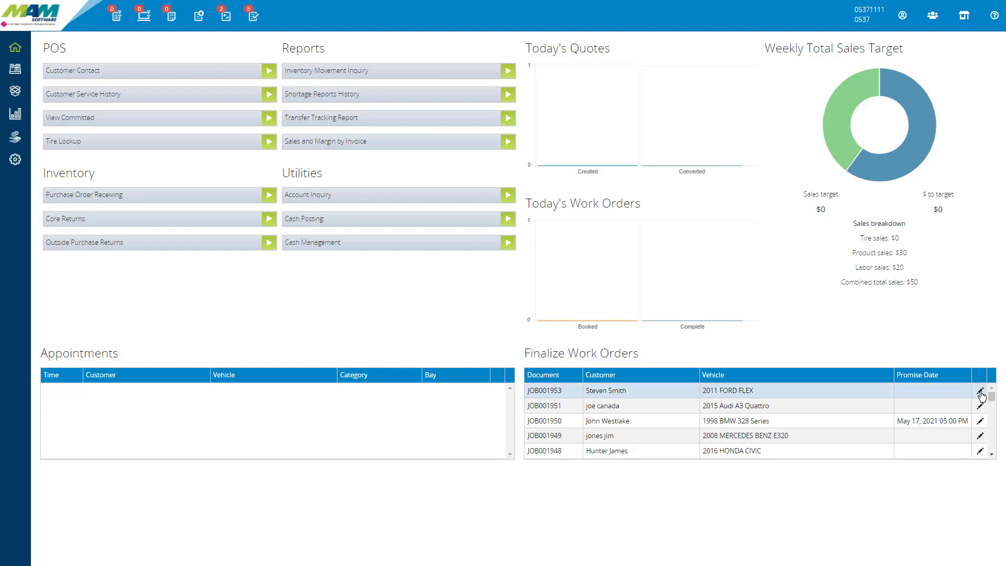
{"action": "left_click", "coordinate": [981, 393]}
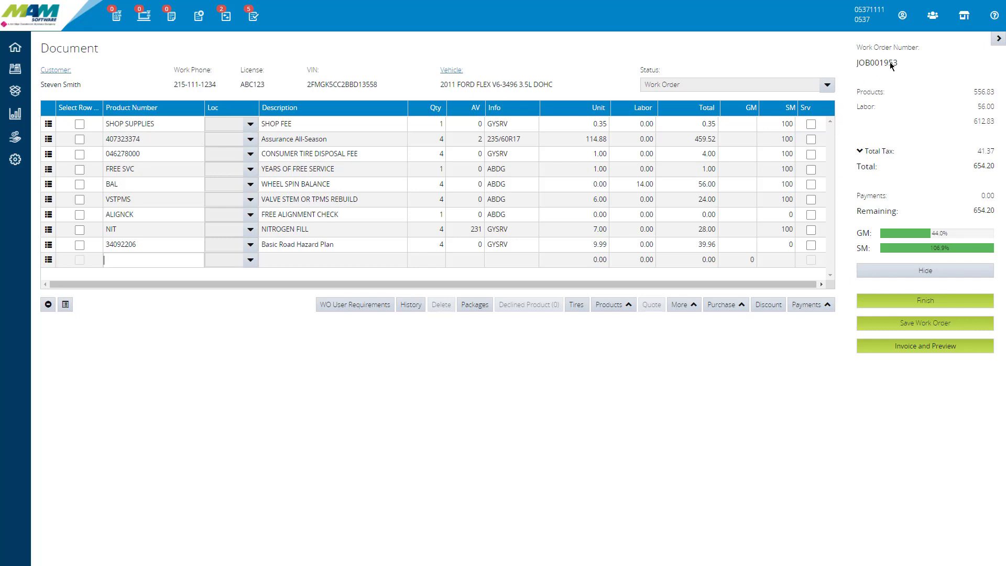
{"action": "left_click", "coordinate": [907, 325]}
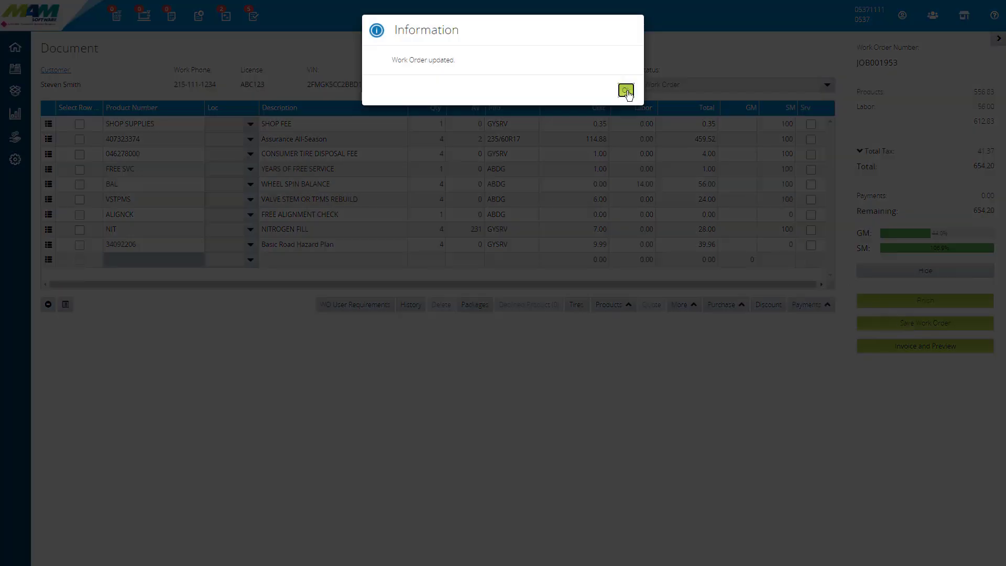
{"action": "left_click", "coordinate": [627, 92]}
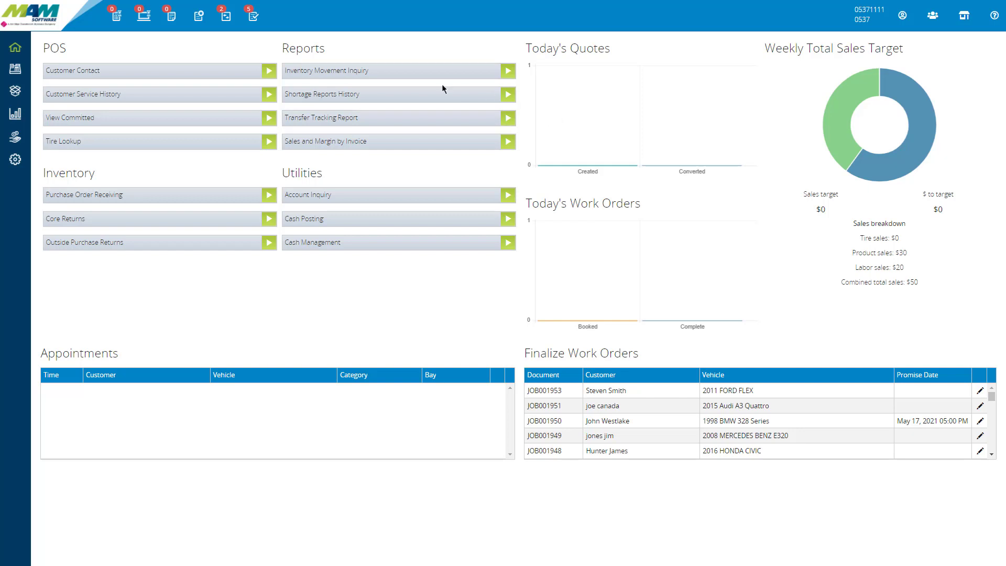
Step: Open the Outstanding Workorders list and go through its Date, Customer and Outside Purchase Order search fields
{"action": "left_click", "coordinate": [199, 17]}
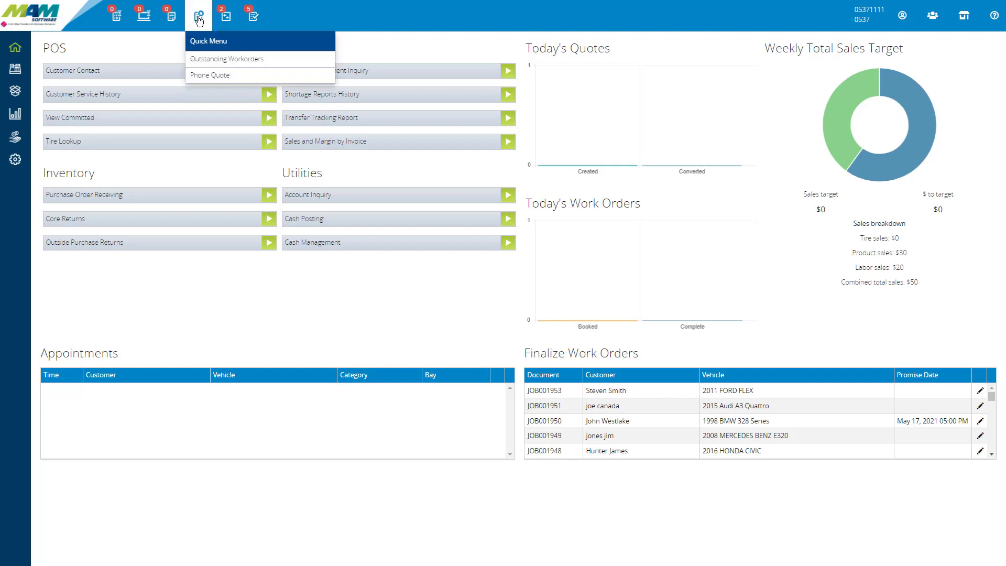
{"action": "left_click", "coordinate": [272, 60]}
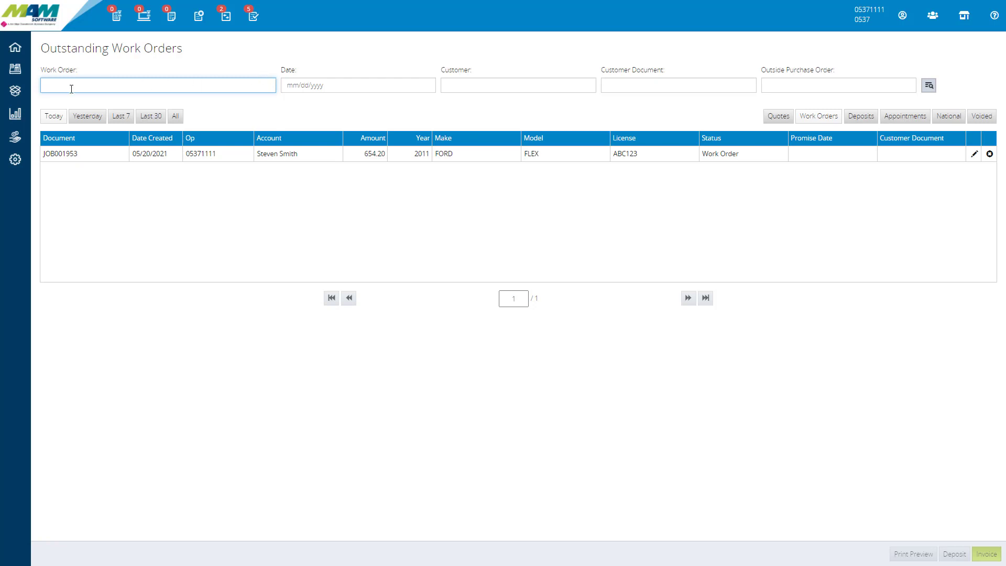
{"action": "left_click", "coordinate": [340, 87]}
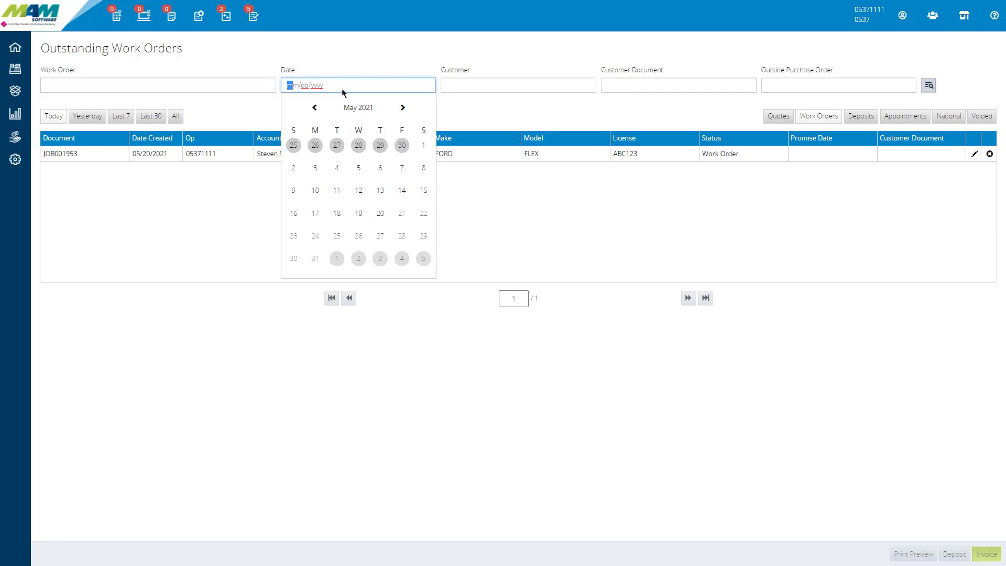
{"action": "left_click", "coordinate": [492, 87]}
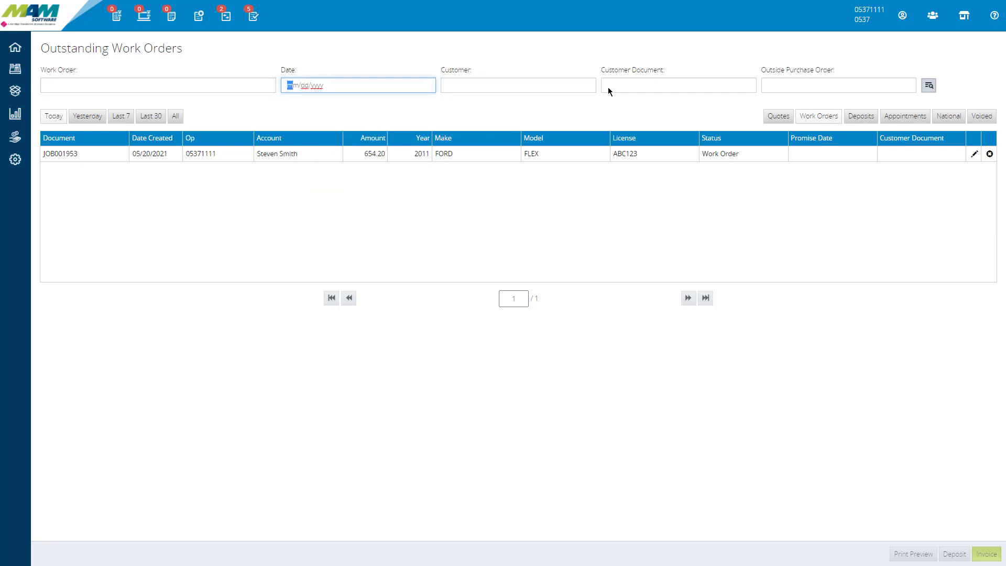
{"action": "left_click", "coordinate": [834, 84]}
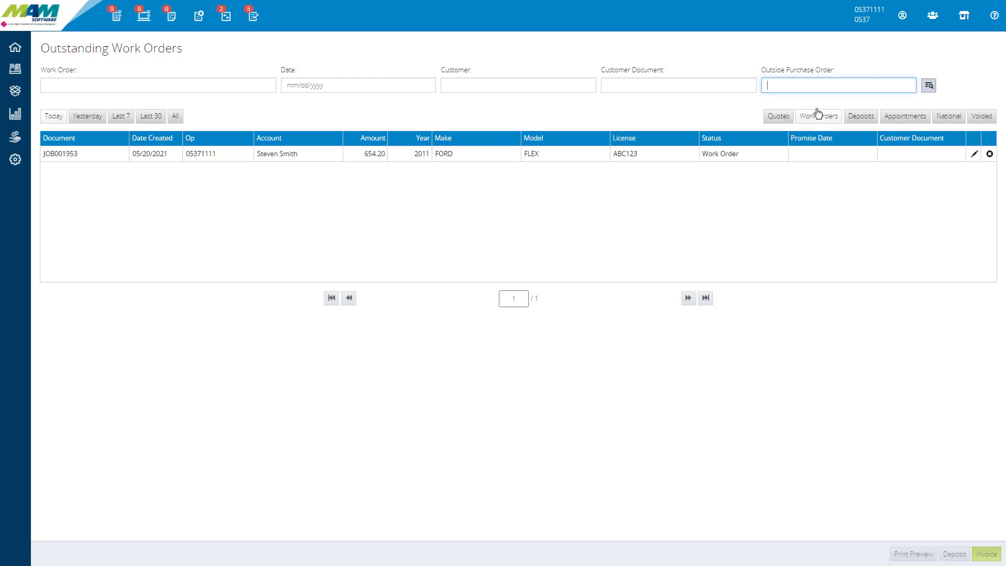
Step: Show the outstanding quotes and filter them by Yesterday, Last 7 and Last 30
{"action": "left_click", "coordinate": [780, 116]}
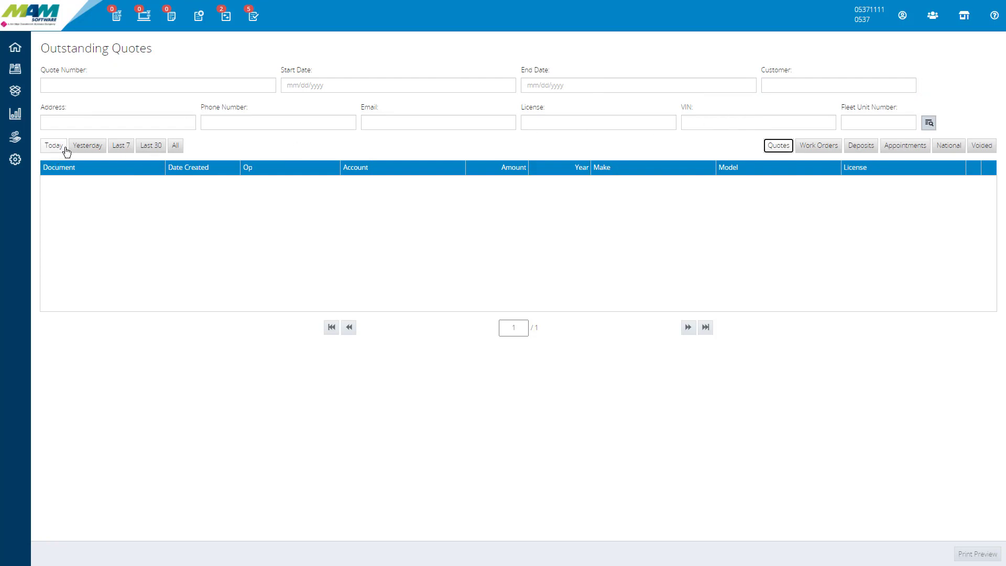
{"action": "left_click", "coordinate": [90, 150]}
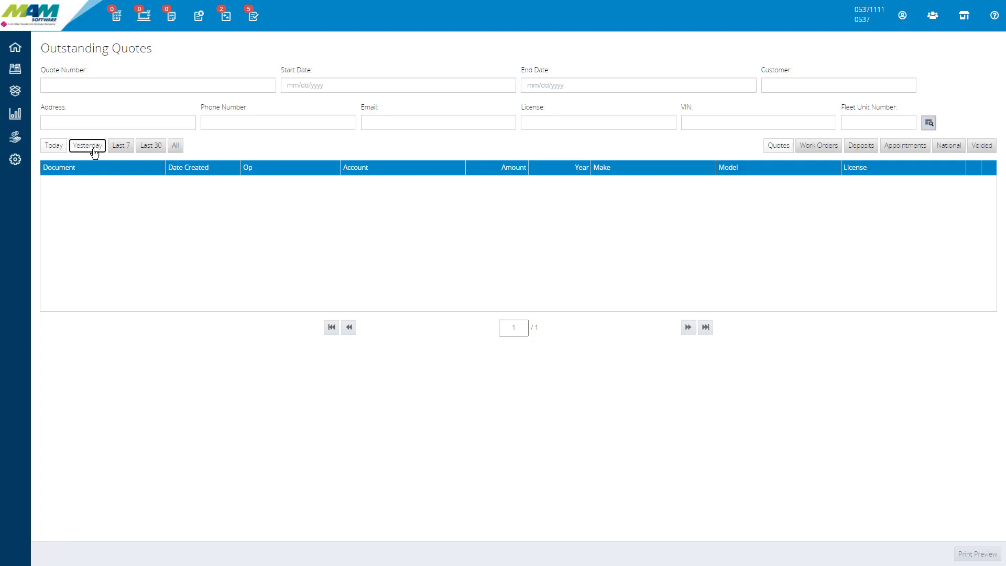
{"action": "left_click", "coordinate": [120, 149]}
{"action": "left_click", "coordinate": [158, 150]}
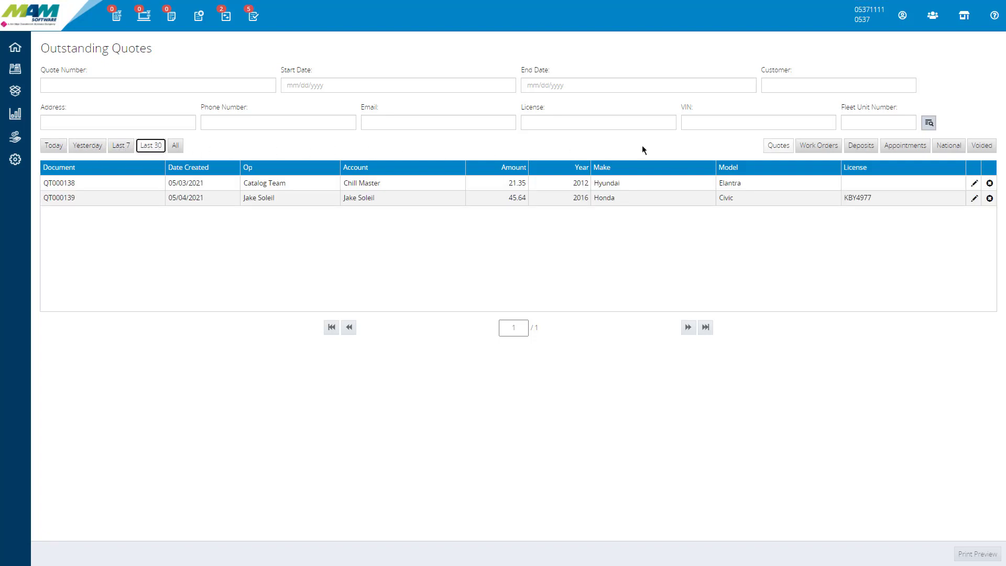
Step: Print-preview the 2011 FORD FLEX work order from the outstanding work orders without the Vehicle Service History Report, and check its line items
{"action": "left_click", "coordinate": [820, 146]}
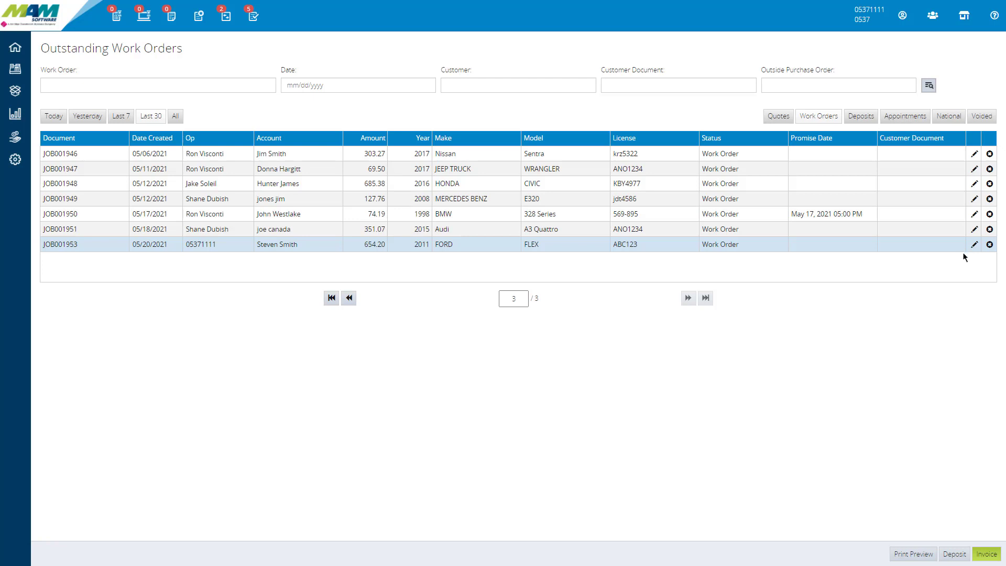
{"action": "left_click", "coordinate": [902, 558]}
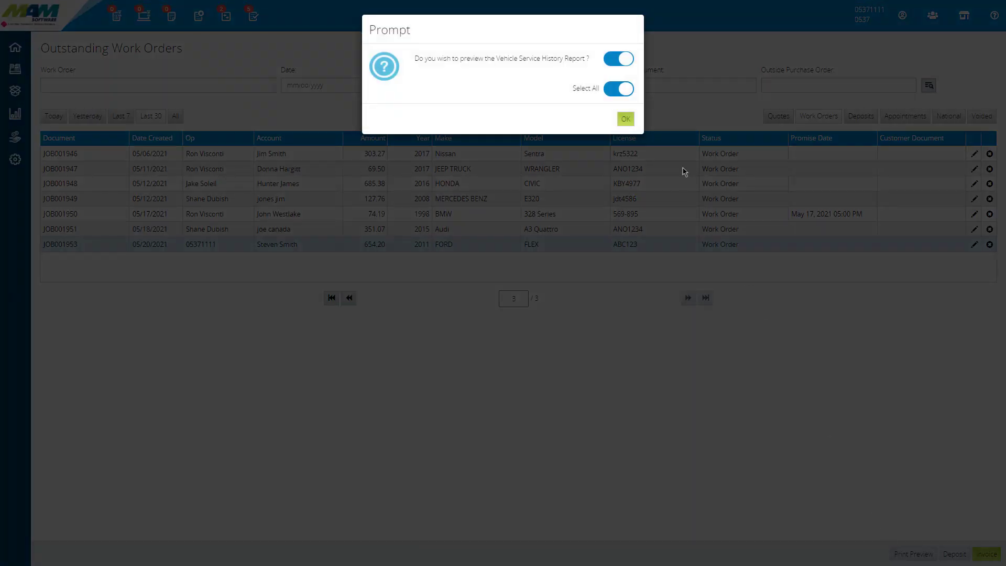
{"action": "left_click", "coordinate": [620, 58]}
{"action": "left_click", "coordinate": [626, 119]}
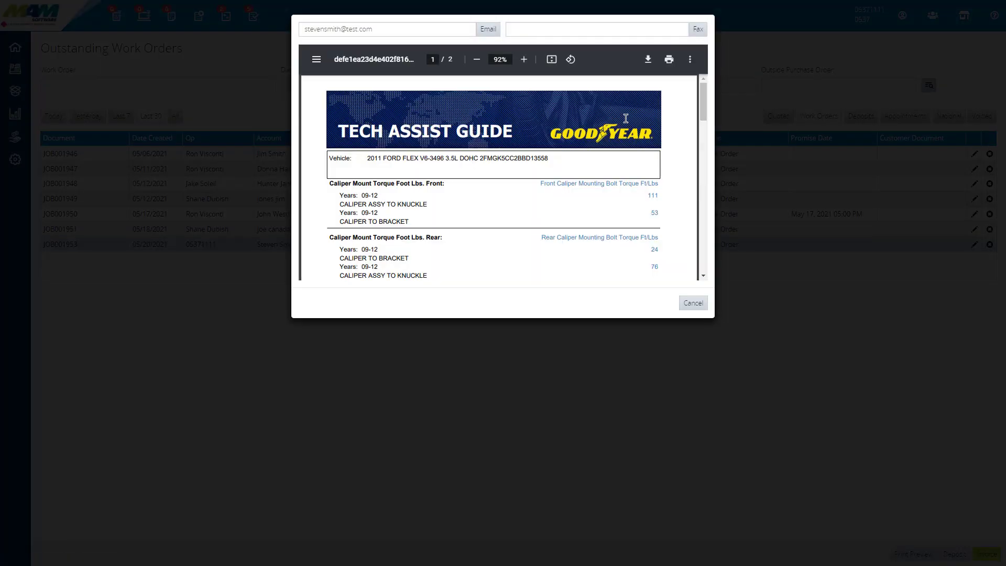
{"action": "left_click", "coordinate": [690, 306]}
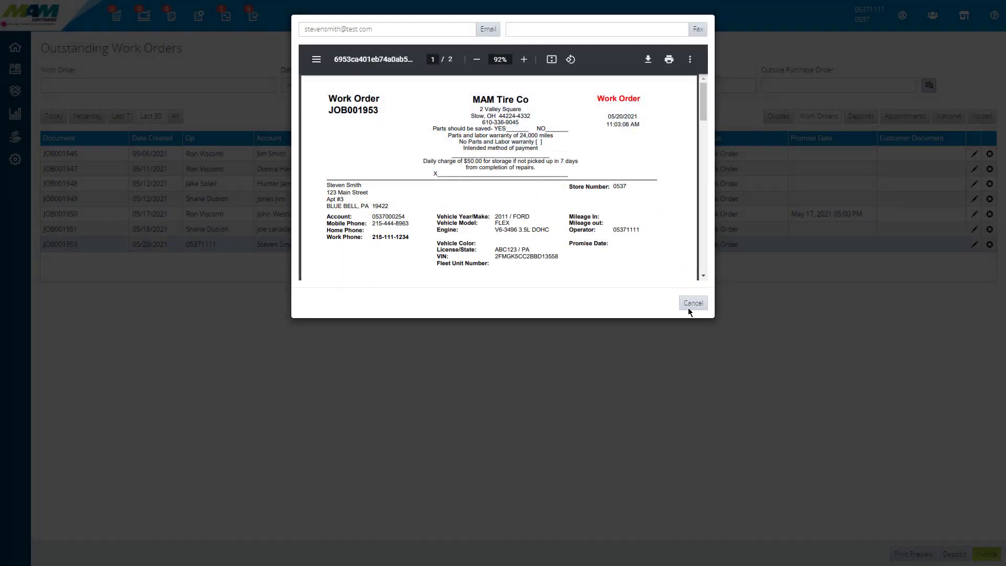
{"action": "left_click_drag", "start_coordinate": [703, 92], "coordinate": [703, 127]}
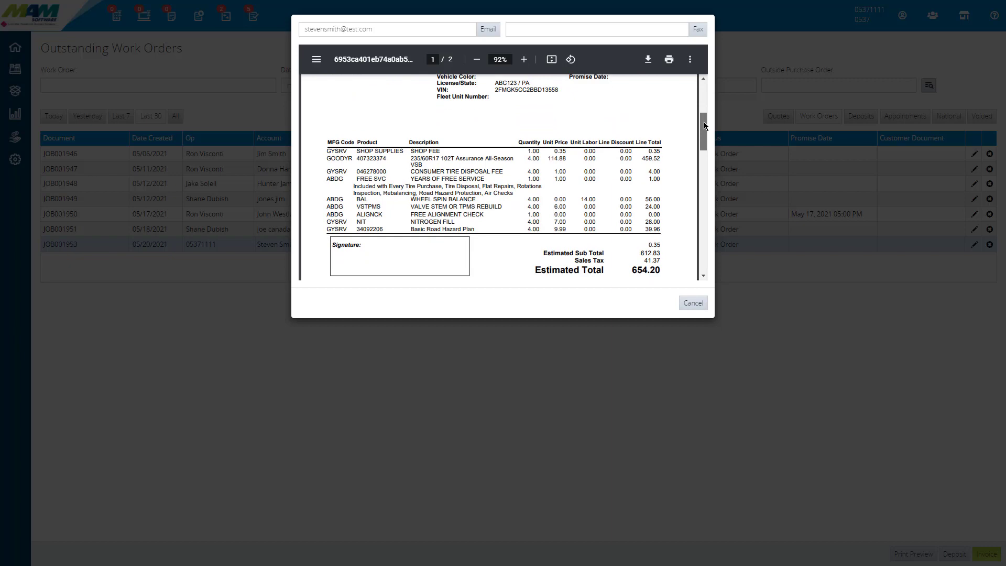
{"action": "left_click", "coordinate": [692, 305]}
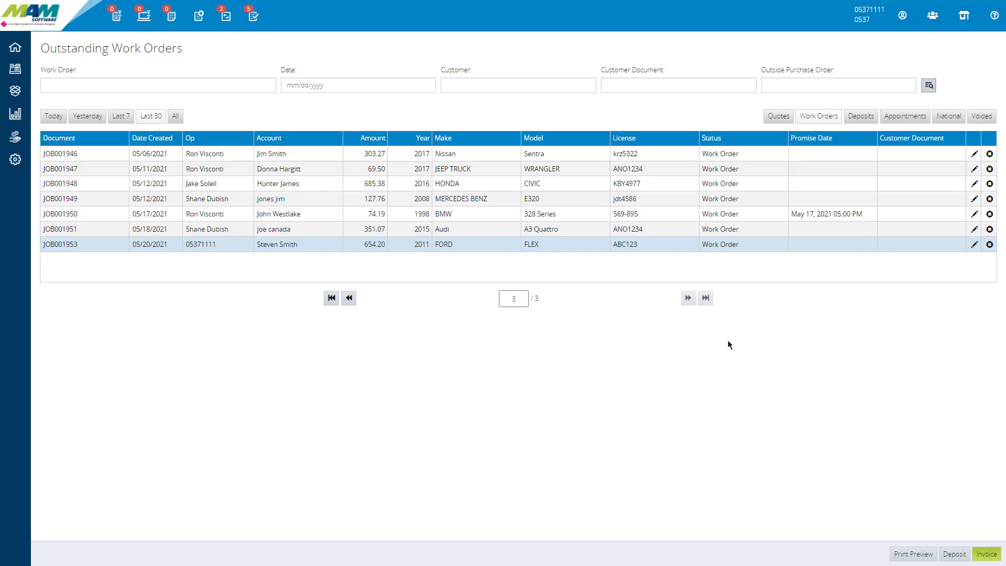
Step: Start a deposit on the 2011 FORD FLEX work order at Terminal 1 and enter a CASH payment of 100.00
{"action": "left_click", "coordinate": [954, 554]}
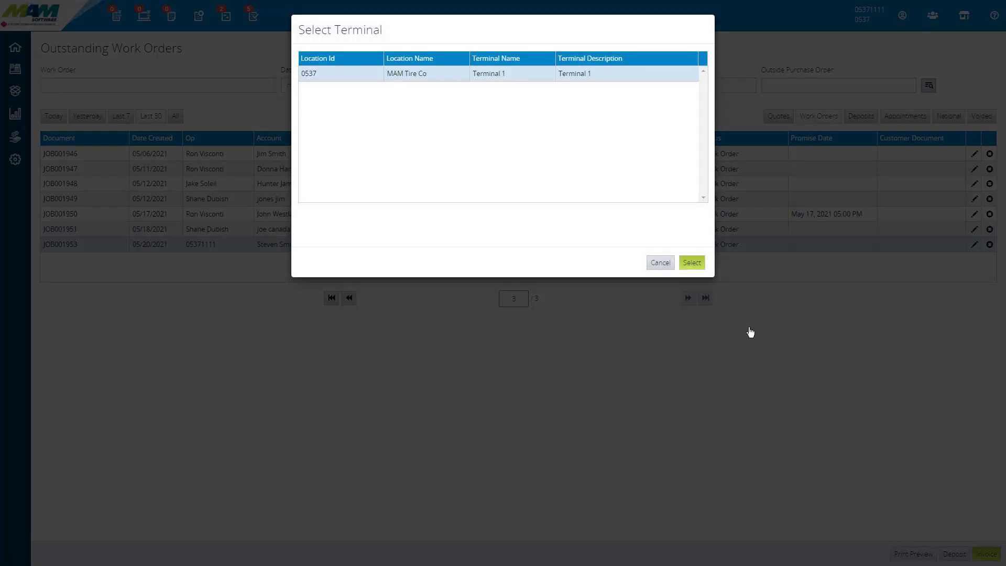
{"action": "left_click", "coordinate": [692, 262]}
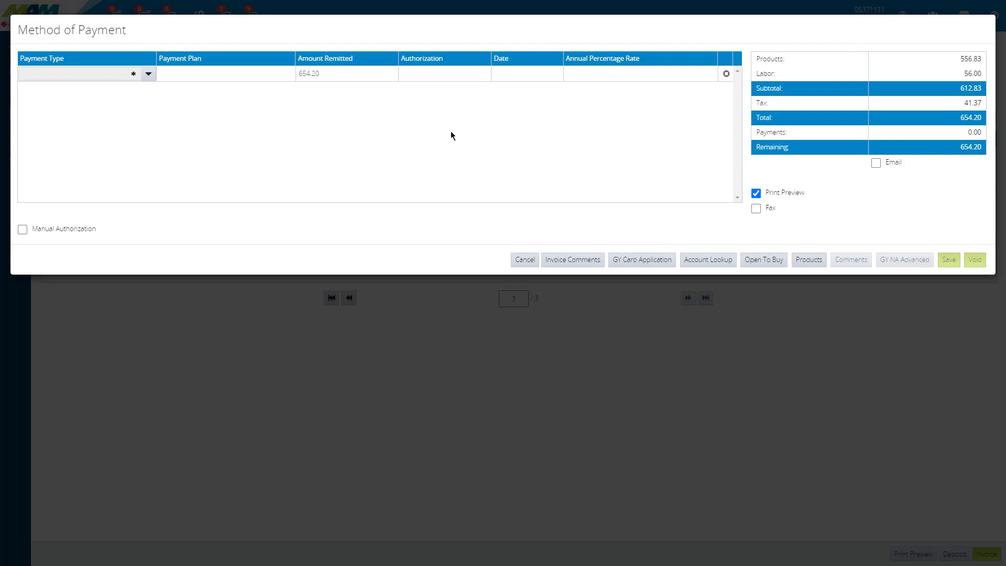
{"action": "left_click", "coordinate": [92, 74]}
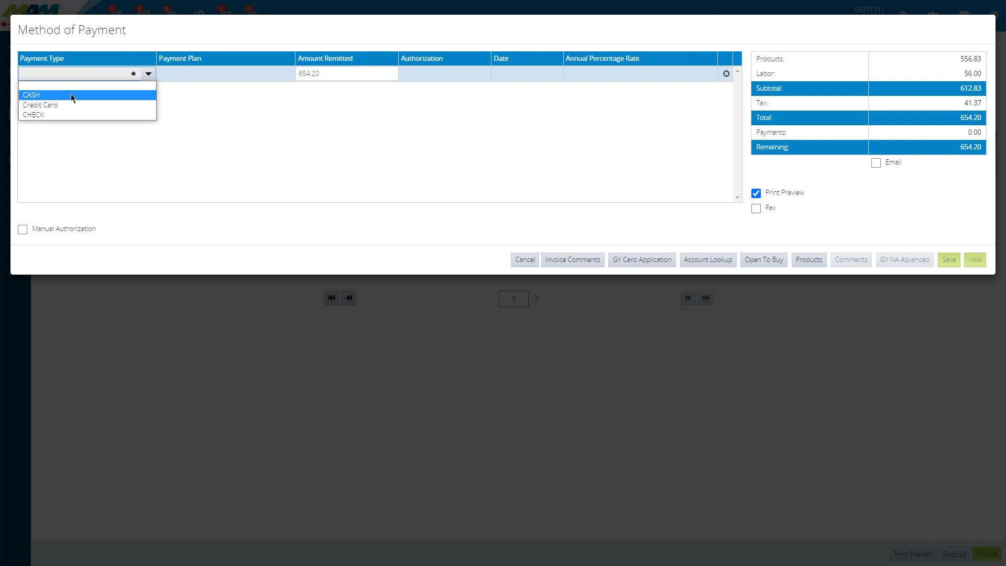
{"action": "left_click", "coordinate": [71, 94]}
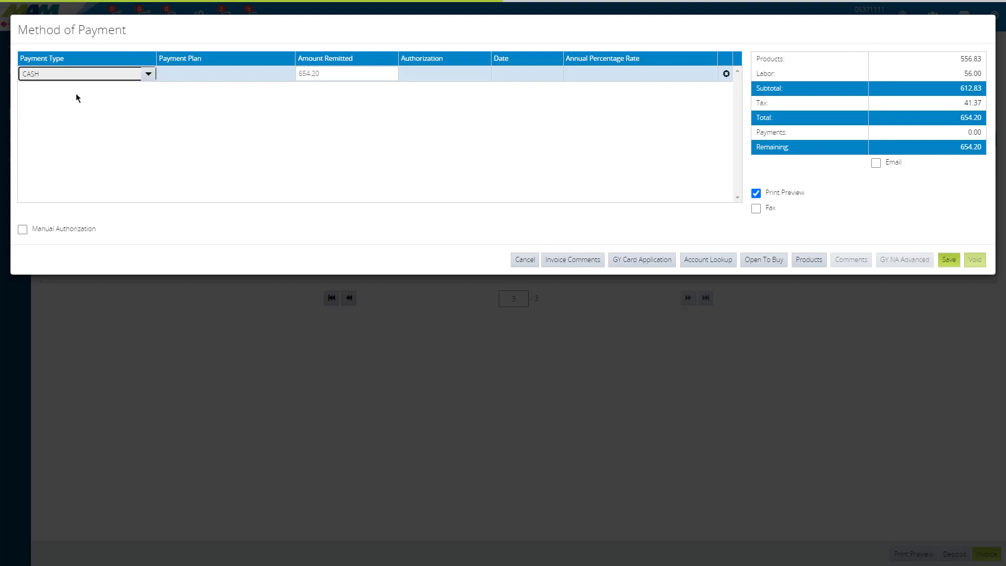
{"action": "left_click", "coordinate": [323, 73]}
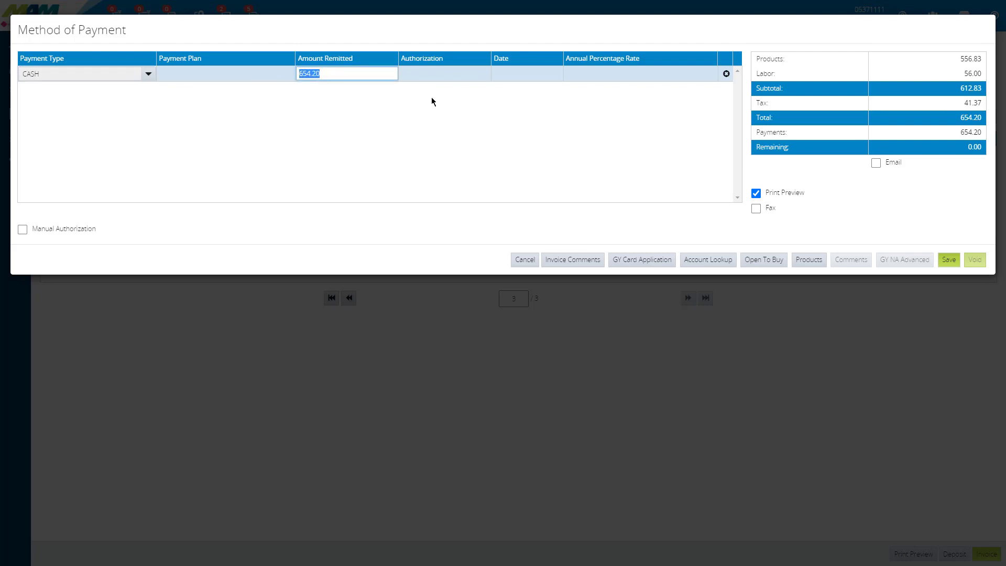
{"action": "key", "text": "BackSpace"}
{"action": "type", "text": "100.00"}
{"action": "key", "text": "Tab"}
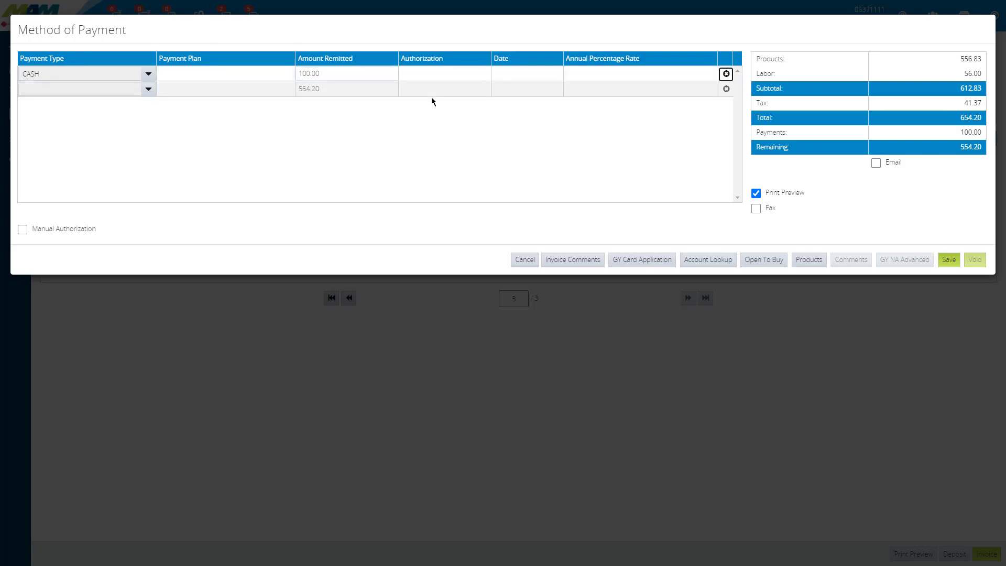
Step: Add a CHECK payment of 250.00 to the deposit as the second payment line
{"action": "left_click", "coordinate": [148, 90]}
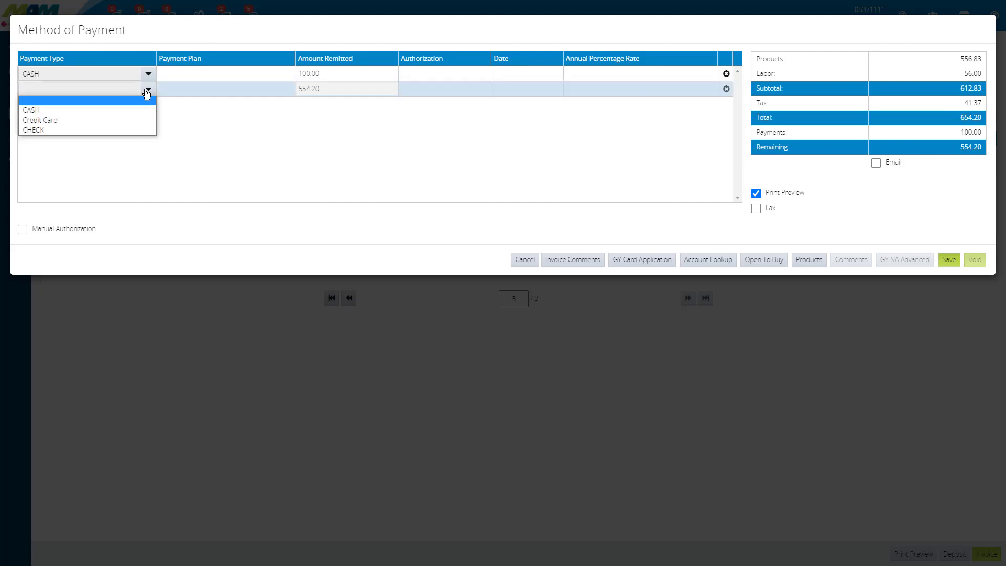
{"action": "left_click", "coordinate": [121, 130]}
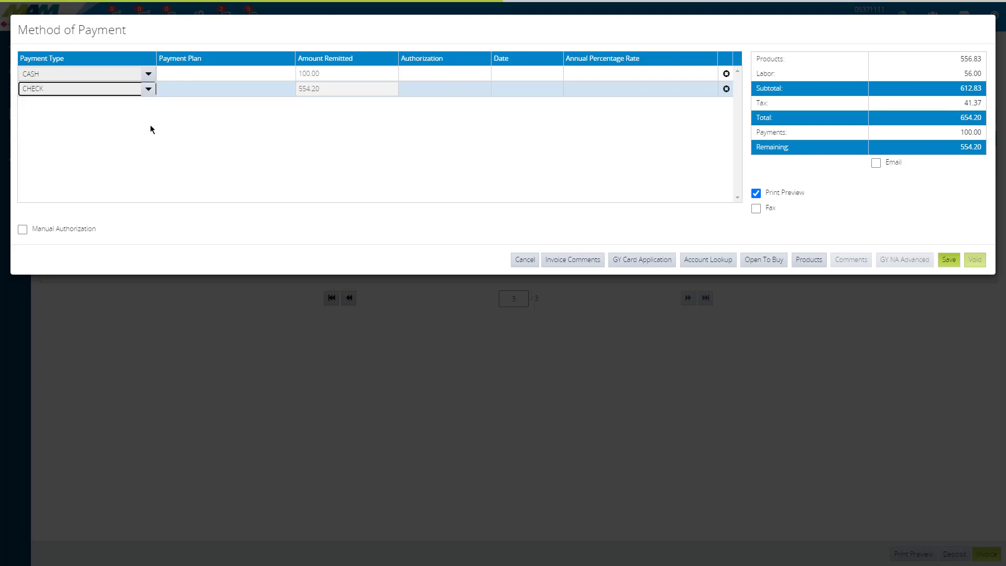
{"action": "left_click", "coordinate": [325, 88]}
{"action": "type", "text": "250.00"}
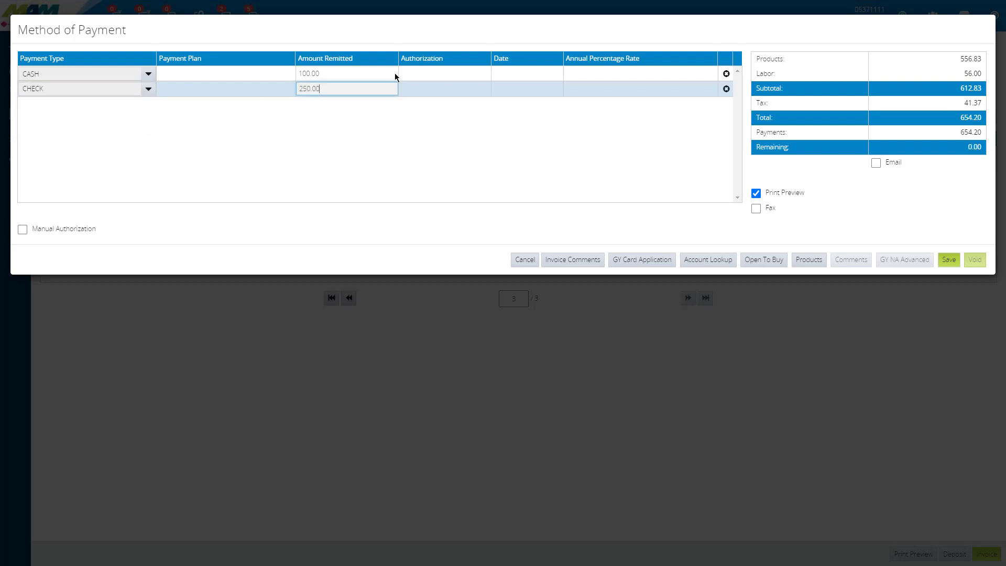
{"action": "key", "text": "Tab"}
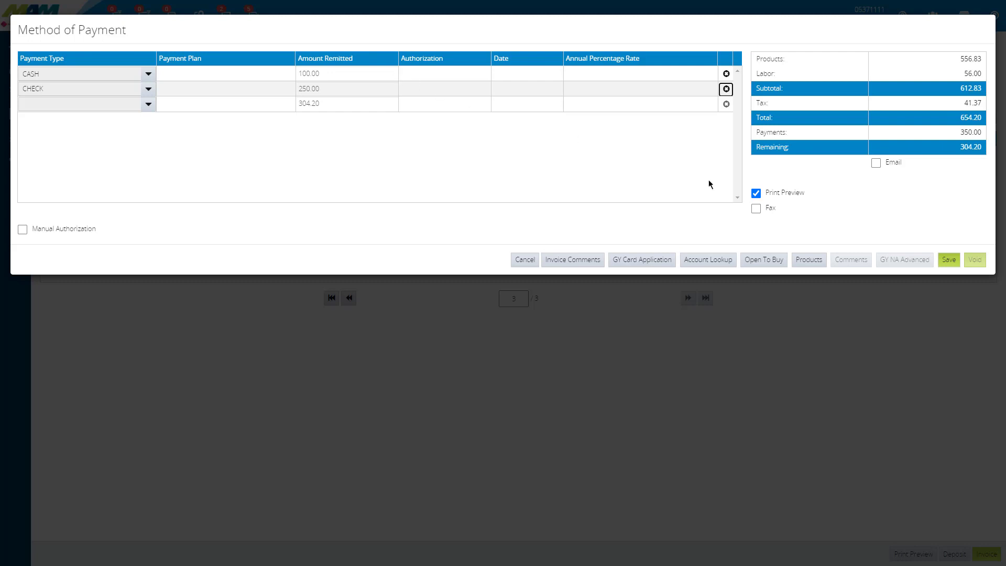
Step: Save the deposit, filling in the check number and authorization number in the check details
{"action": "left_click", "coordinate": [950, 260]}
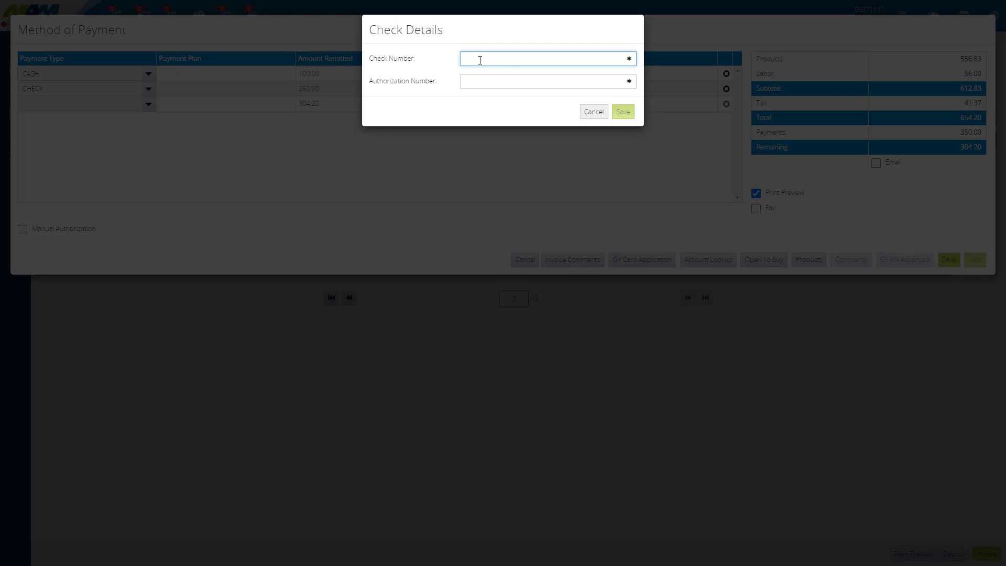
{"action": "type", "text": "1452"}
{"action": "key", "text": "Tab"}
{"action": "type", "text": "ab12611"}
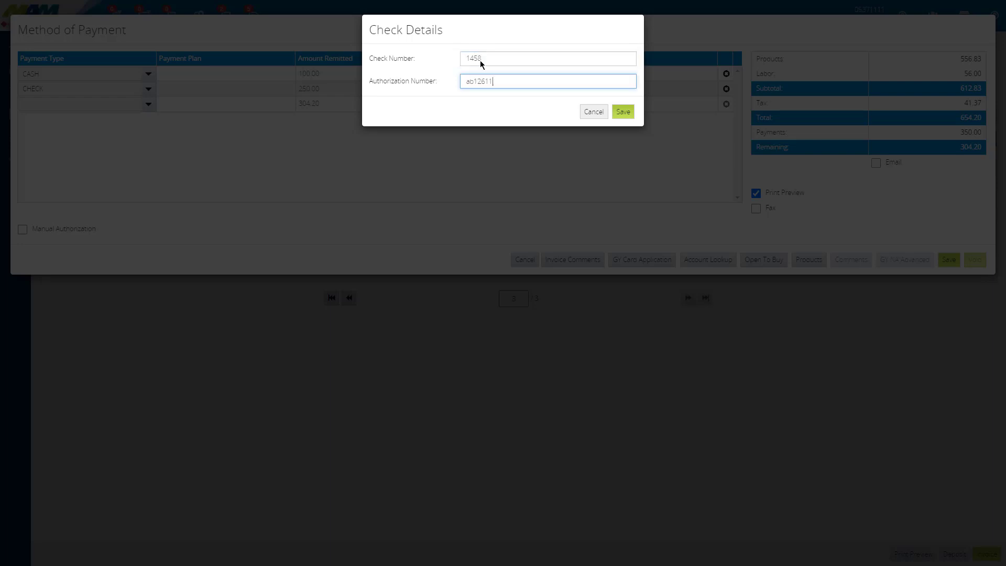
{"action": "left_click", "coordinate": [623, 115]}
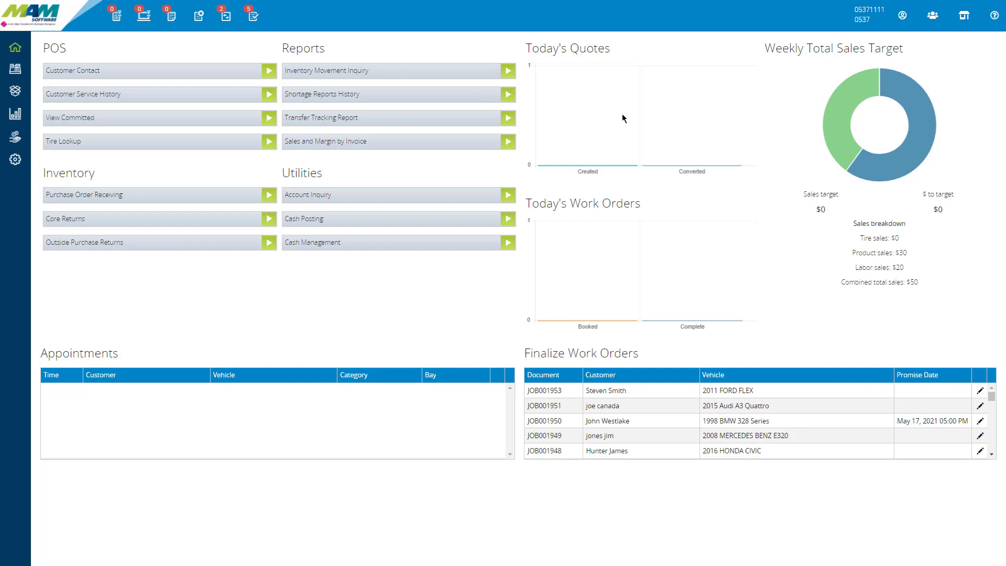
Step: Compare the outstanding Work Orders and Deposits lists, and open the 2011 FORD FLEX work order from Deposits to check its payments
{"action": "left_click", "coordinate": [199, 20]}
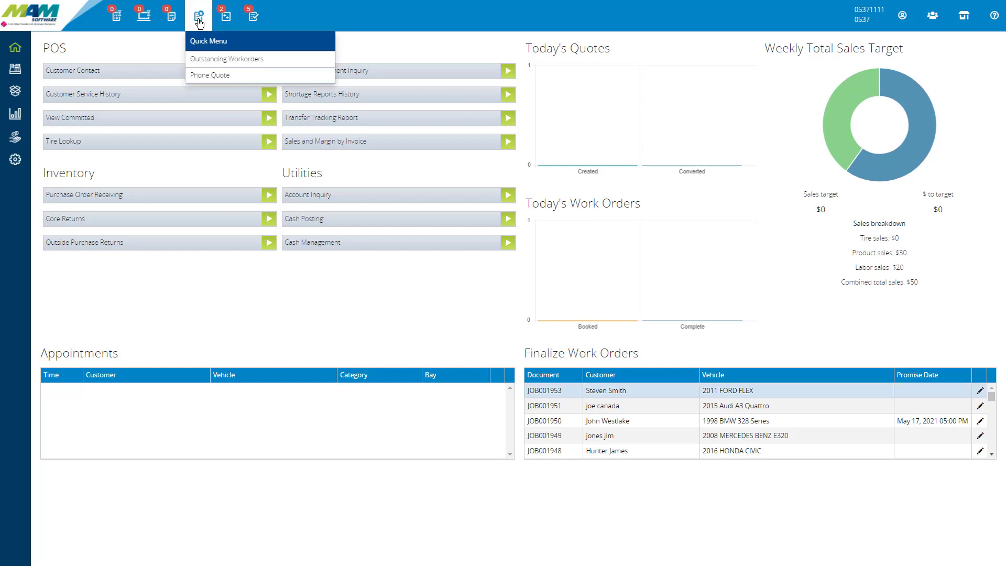
{"action": "left_click", "coordinate": [209, 59]}
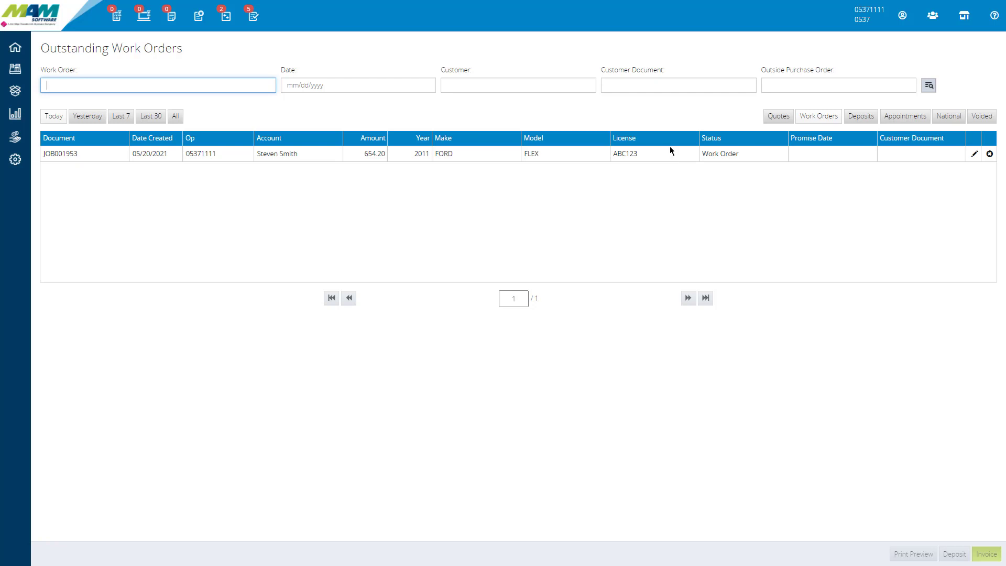
{"action": "left_click", "coordinate": [865, 117]}
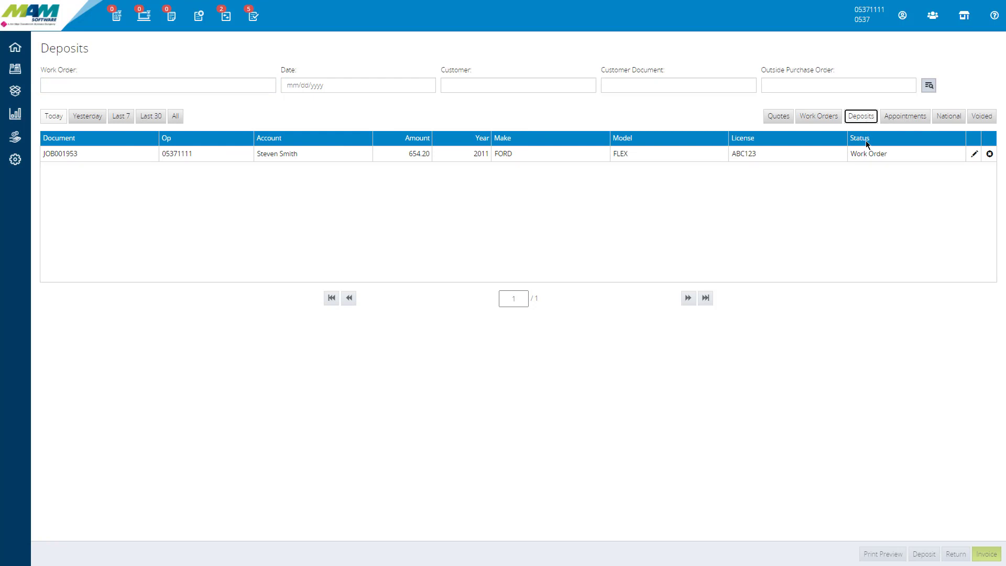
{"action": "left_click_drag", "start_coordinate": [866, 162], "coordinate": [867, 160]}
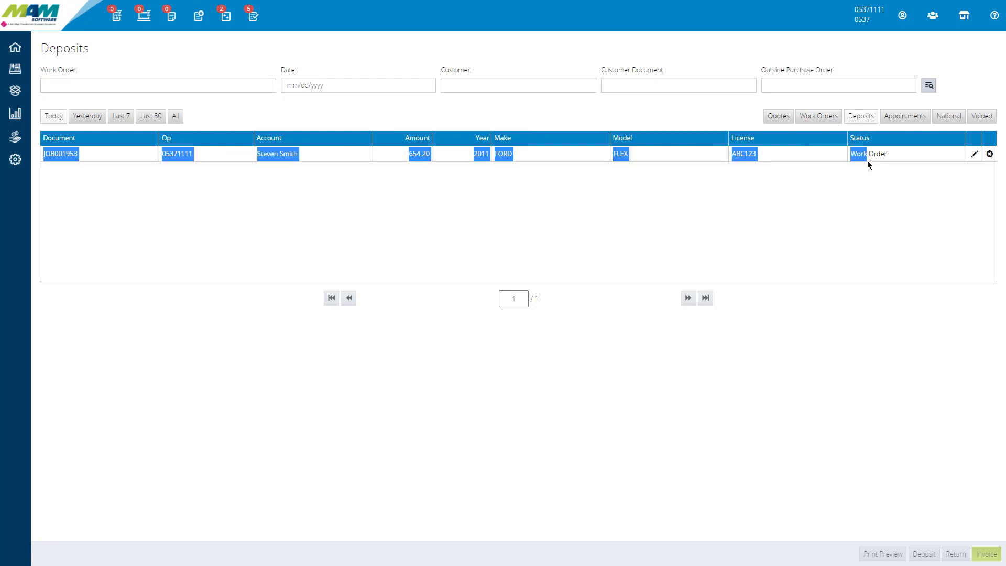
{"action": "left_click", "coordinate": [829, 116]}
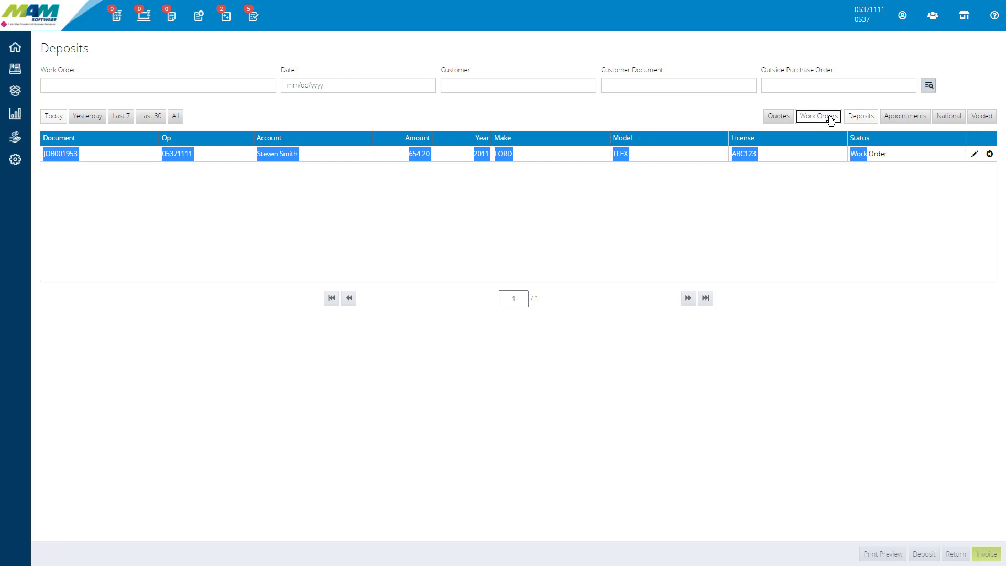
{"action": "left_click", "coordinate": [860, 123]}
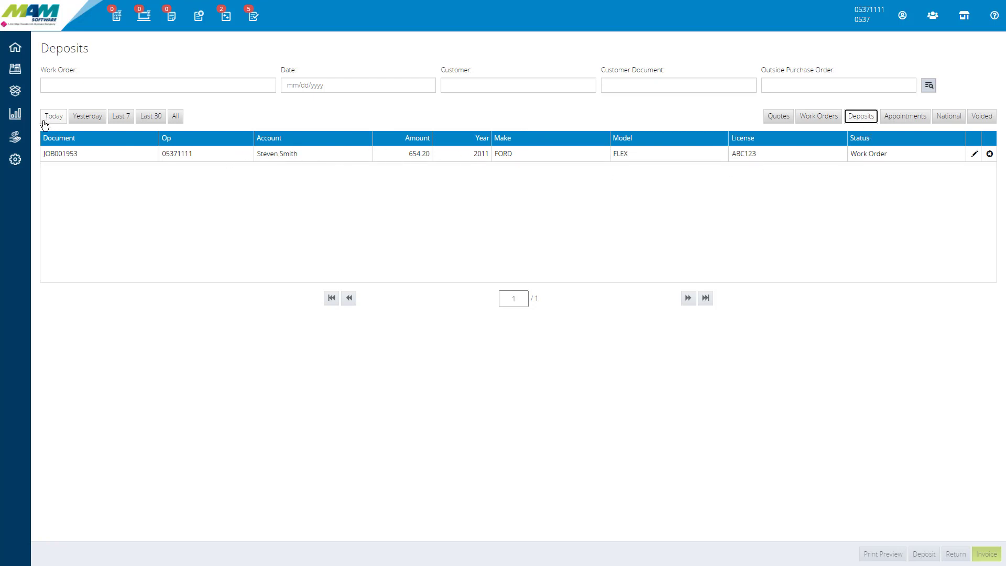
{"action": "left_click", "coordinate": [975, 154]}
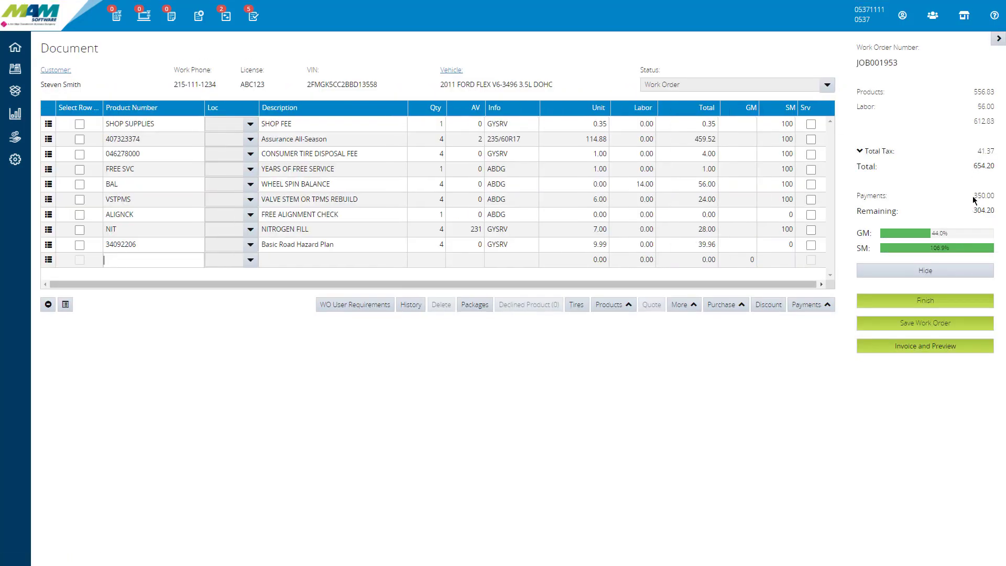
{"action": "left_click_drag", "start_coordinate": [974, 199], "coordinate": [995, 201]}
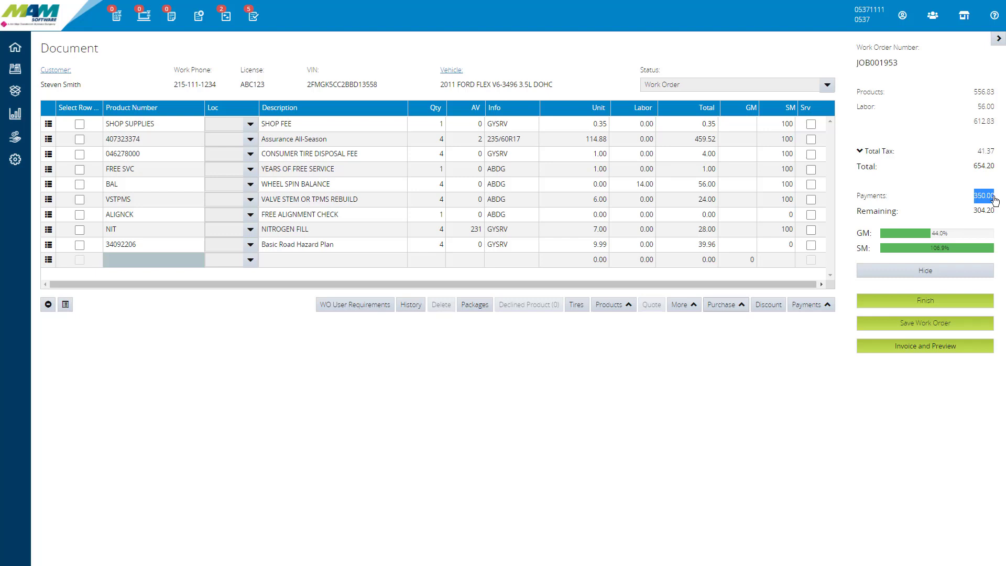
Step: Add the PLATINUM OIL CHANGE SERVICE package (LOF3) from the OIL CHANGE SERVICES group to the work order
{"action": "left_click", "coordinate": [474, 306]}
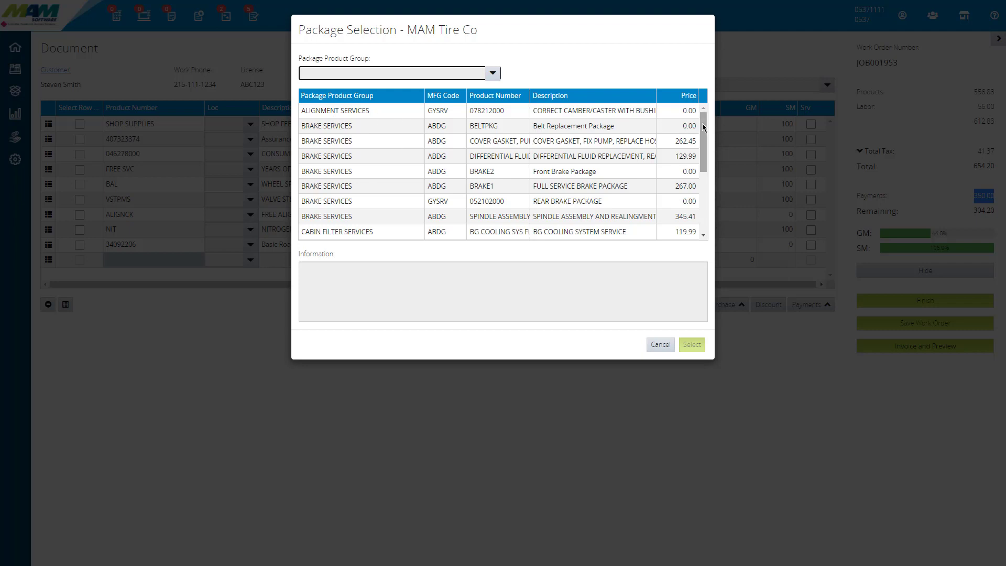
{"action": "left_click_drag", "start_coordinate": [702, 124], "coordinate": [698, 151]}
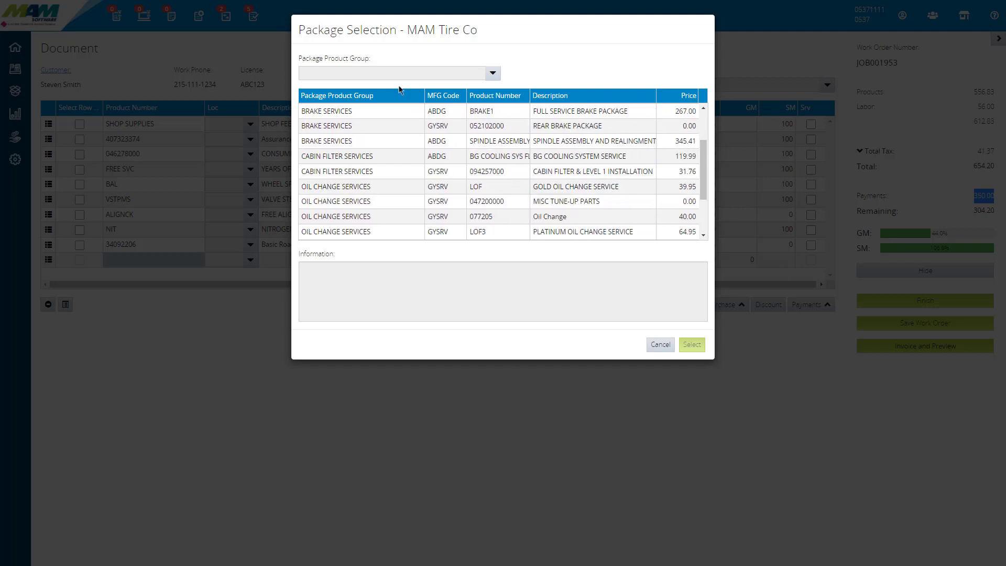
{"action": "left_click", "coordinate": [350, 79]}
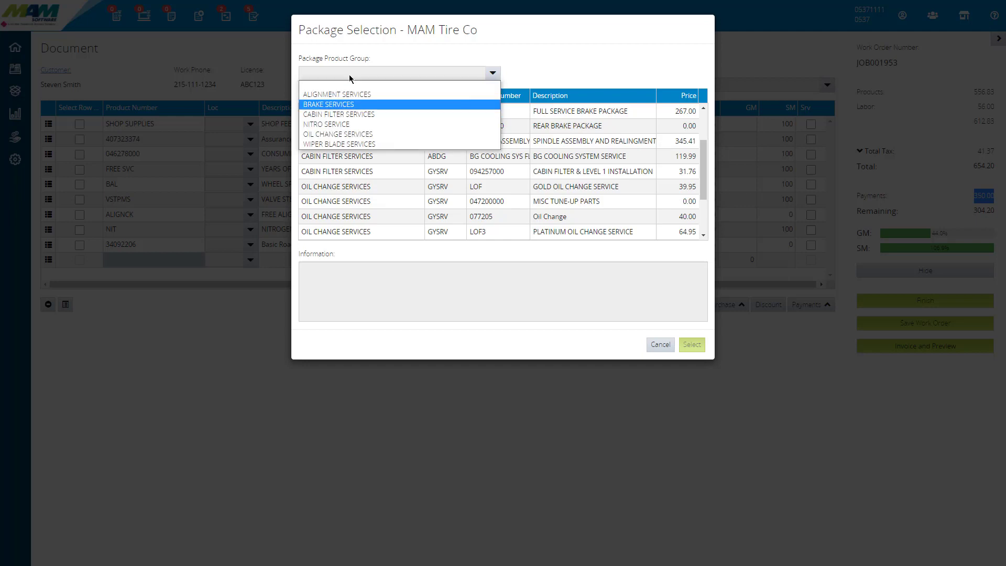
{"action": "left_click", "coordinate": [350, 134]}
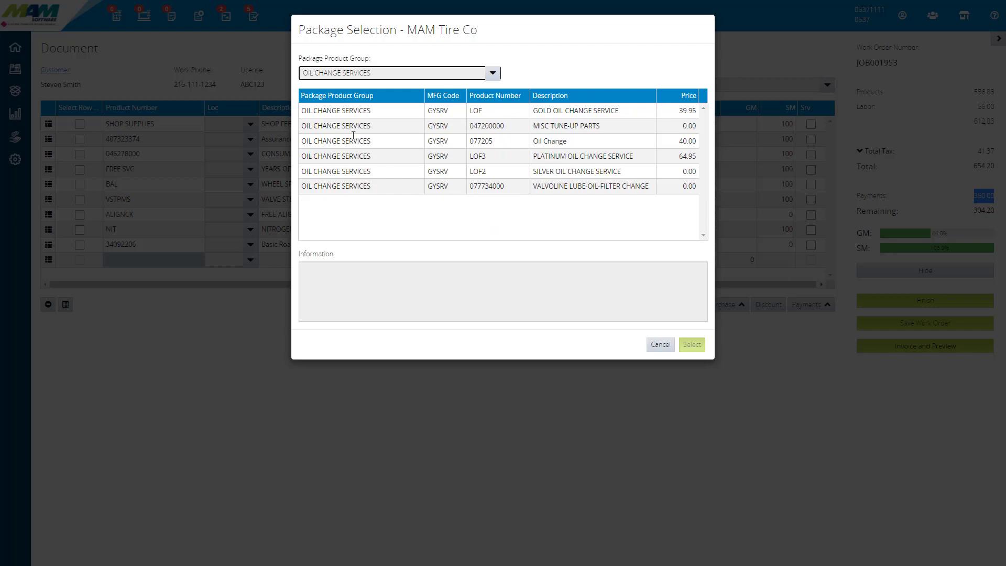
{"action": "left_click", "coordinate": [391, 157]}
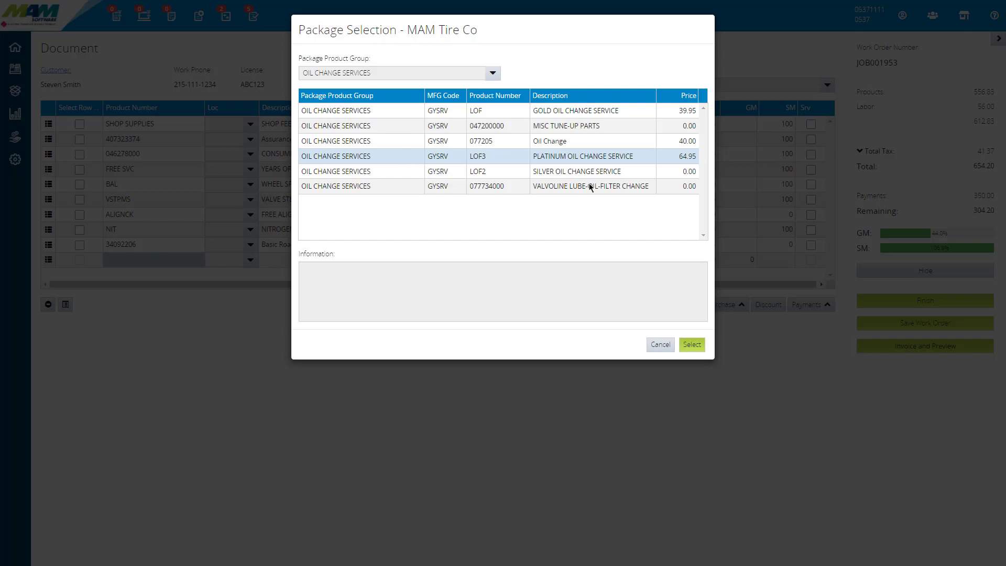
{"action": "left_click", "coordinate": [691, 345]}
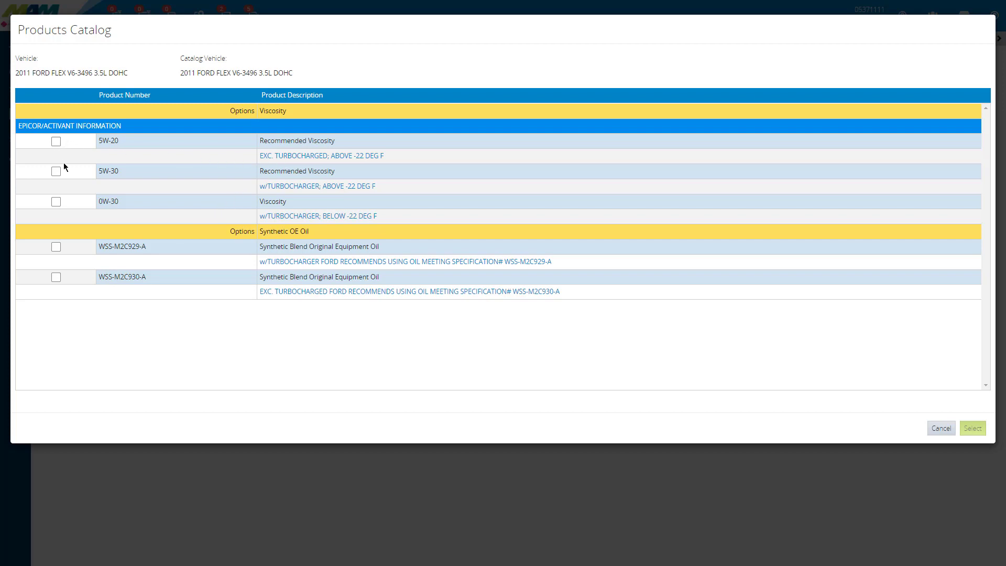
Step: Specify the package's oil as 5W-20 viscosity, VALVOLINE 5W20 SYNTHETIC QT and 5.5 quarts capacity, accepting the ordered quantity over the package quantity
{"action": "left_click", "coordinate": [56, 142]}
{"action": "left_click", "coordinate": [974, 429]}
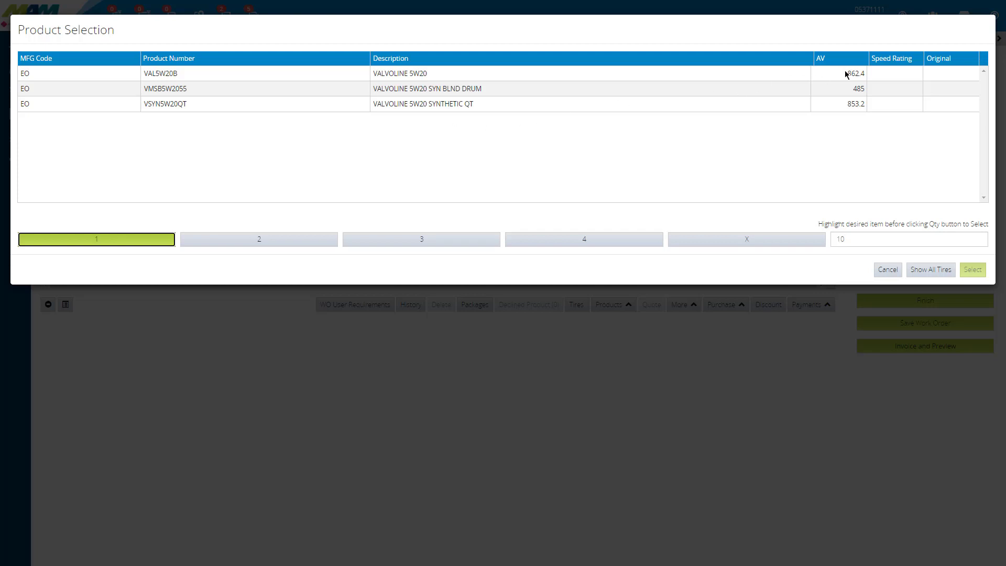
{"action": "left_click_drag", "start_coordinate": [866, 74], "coordinate": [847, 71]}
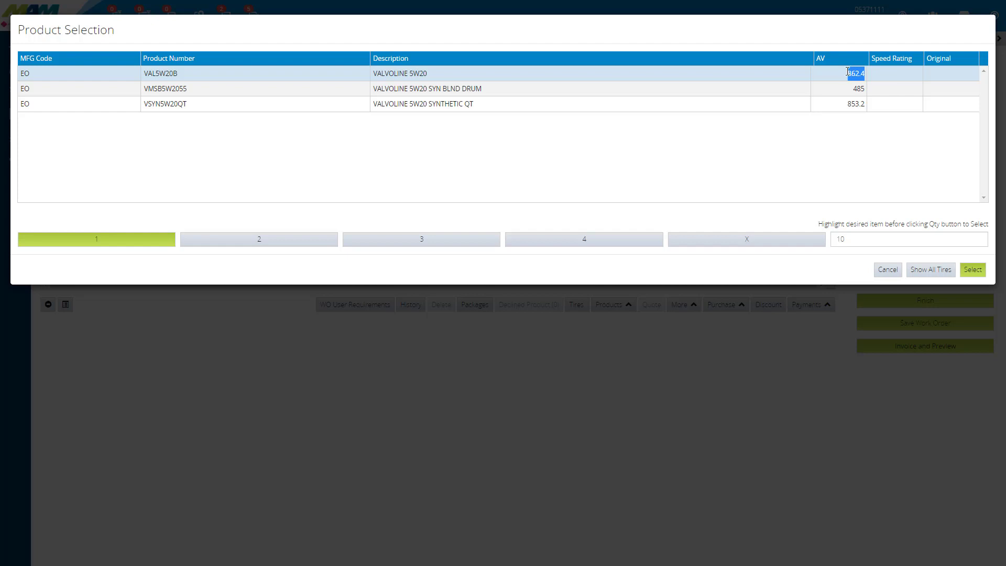
{"action": "left_click", "coordinate": [592, 97]}
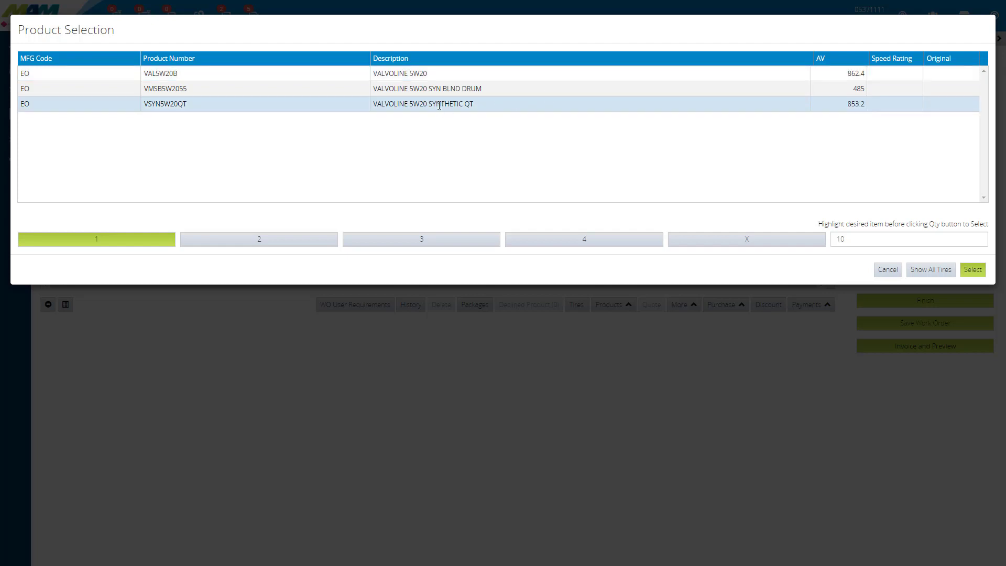
{"action": "left_click", "coordinate": [973, 270]}
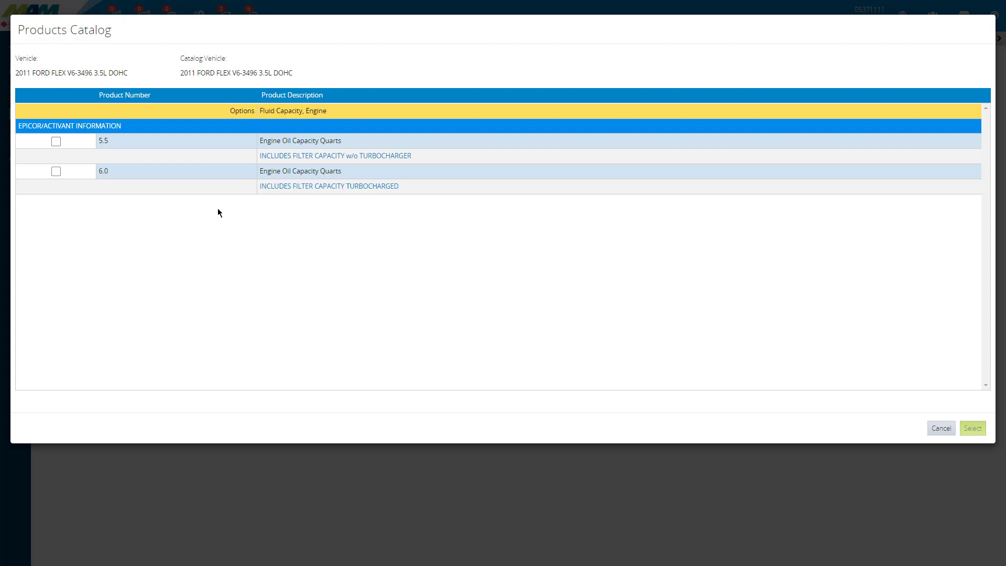
{"action": "left_click", "coordinate": [973, 428]}
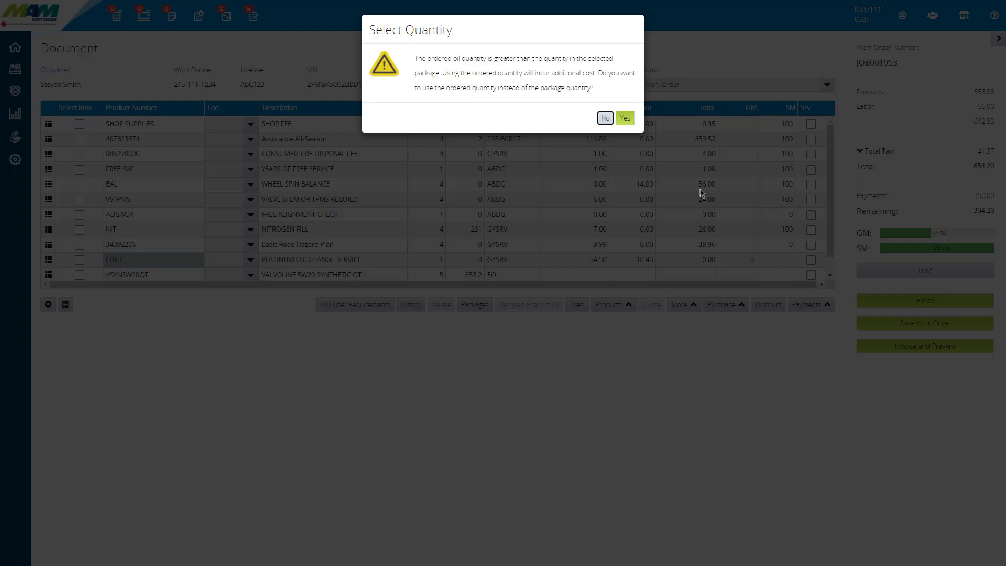
{"action": "left_click", "coordinate": [623, 122]}
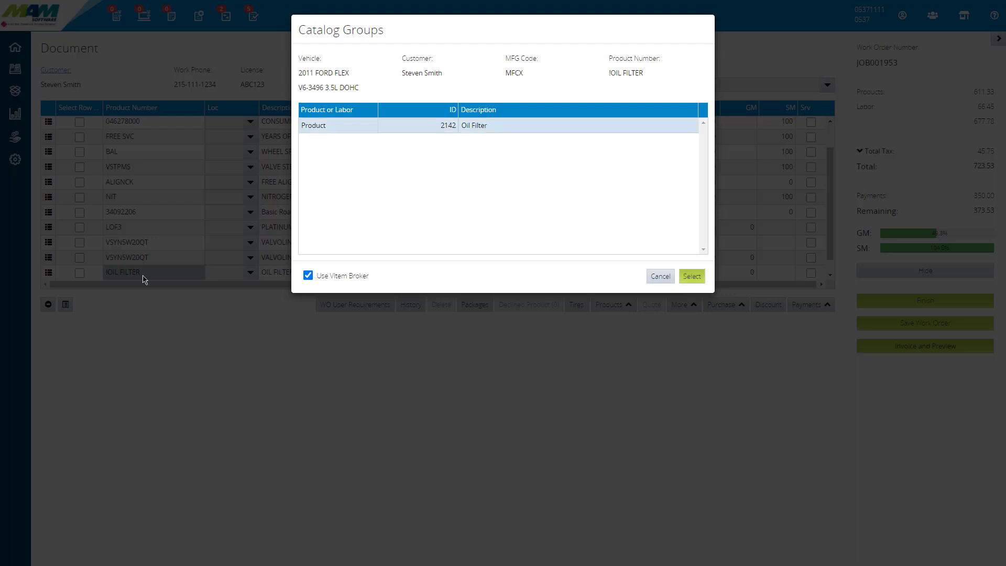
Step: Post one KNN PS2011 oil filter from Local Inventory to the work order through the VItem Broker
{"action": "left_click", "coordinate": [690, 281]}
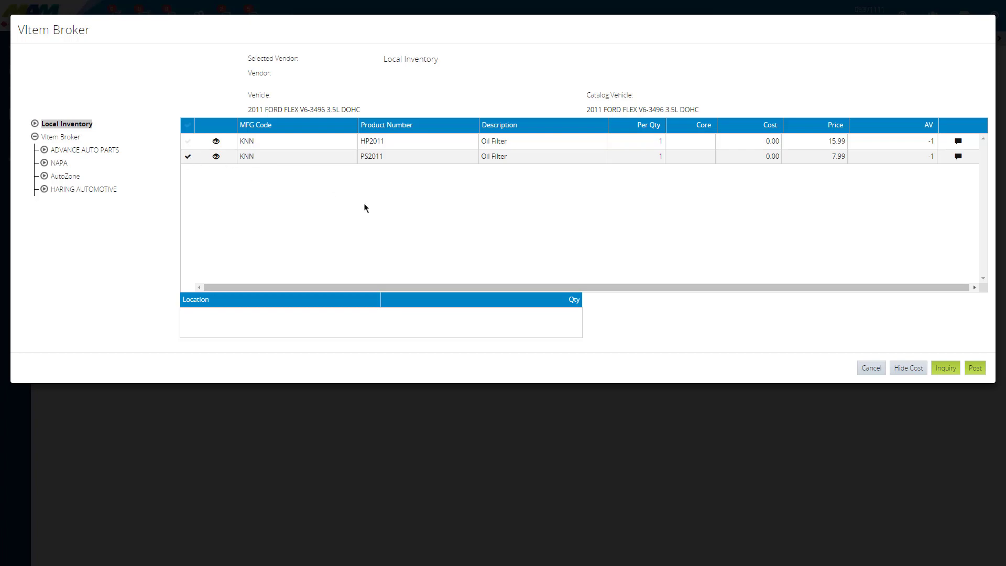
{"action": "left_click", "coordinate": [979, 371]}
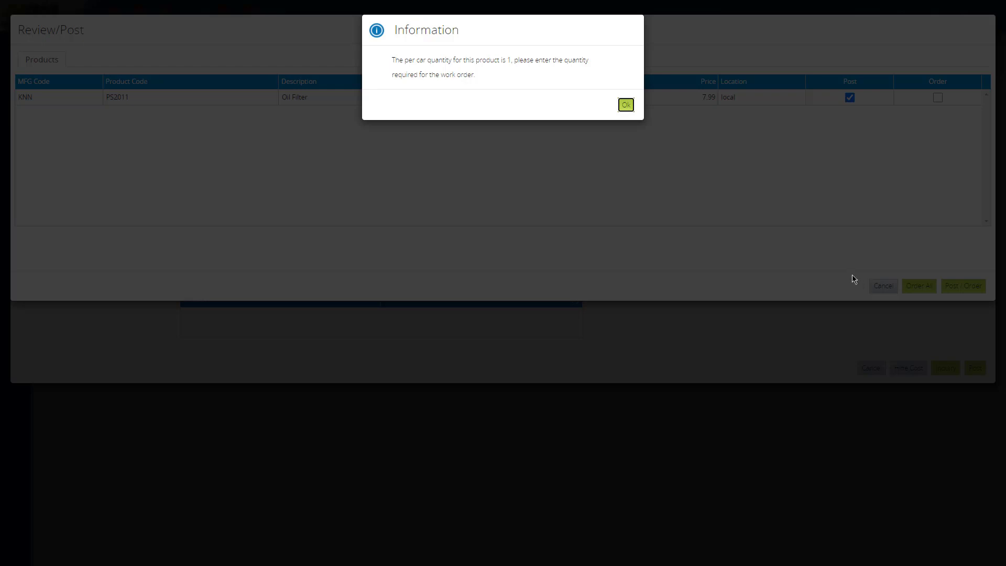
{"action": "left_click", "coordinate": [627, 106]}
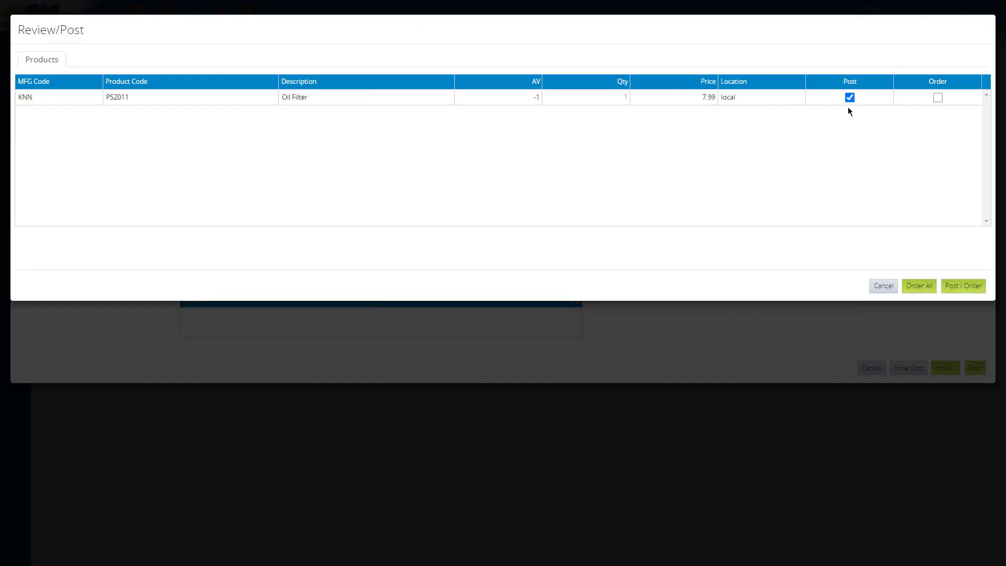
{"action": "left_click", "coordinate": [964, 287]}
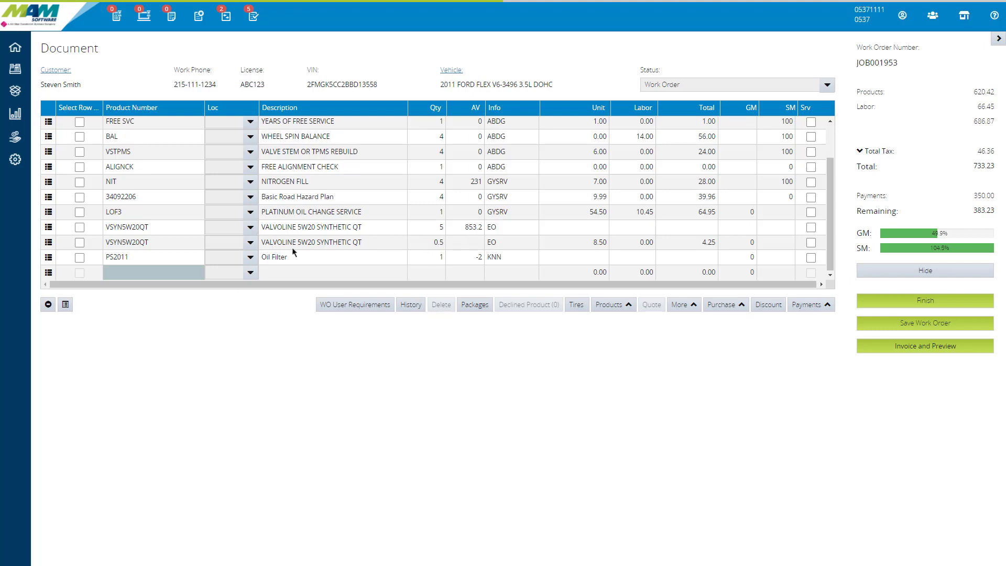
Step: Check the product number and availability of the oil filter line on the work order
{"action": "left_click", "coordinate": [127, 260]}
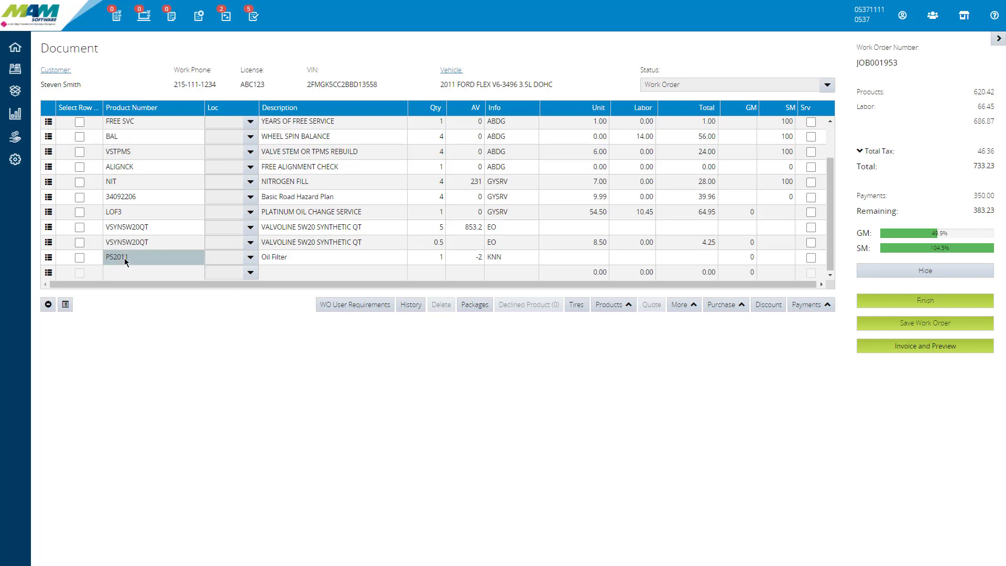
{"action": "left_click", "coordinate": [478, 257]}
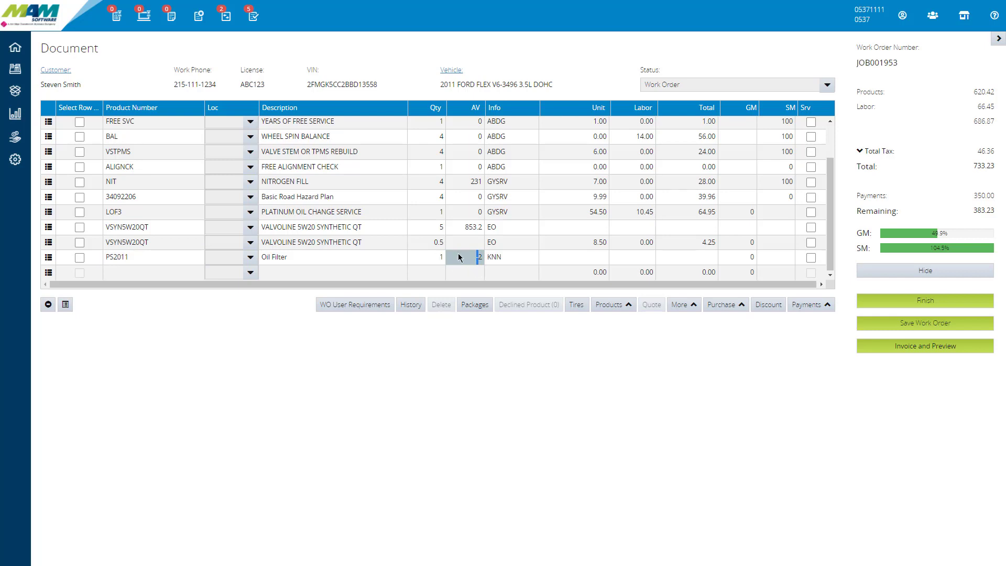
{"action": "left_click", "coordinate": [493, 268]}
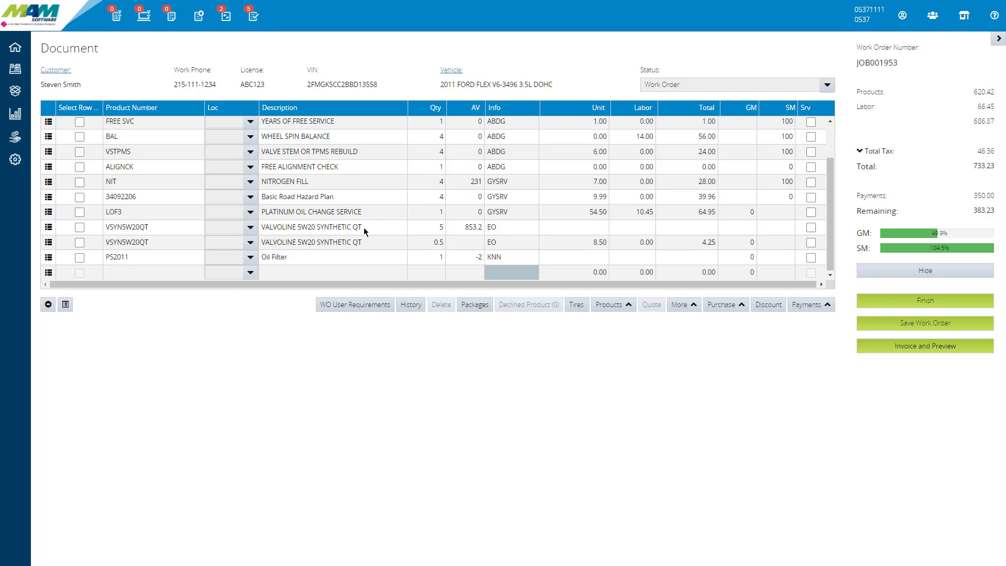
{"action": "key", "text": "Home"}
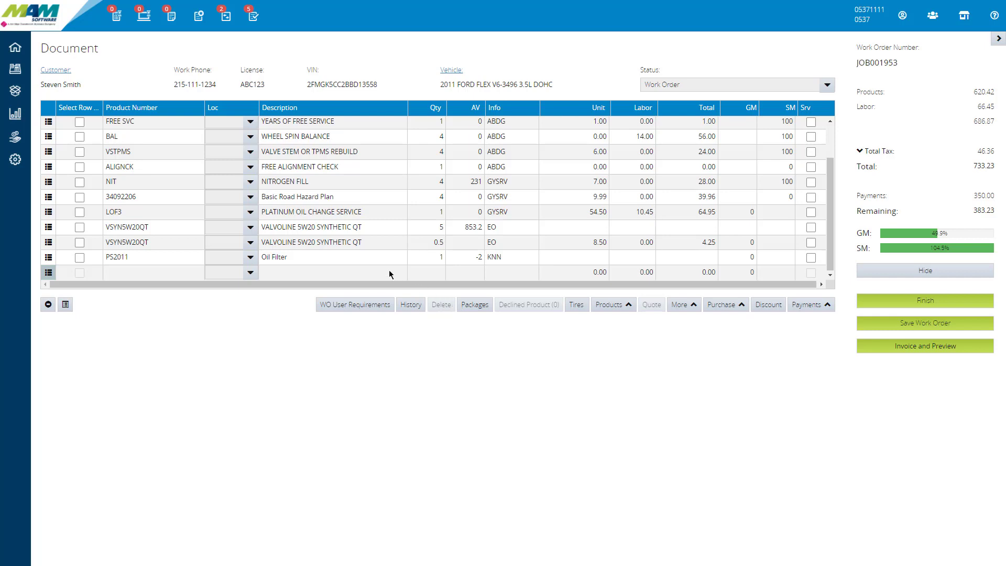
Step: Add one COMPUTERIZED 4 WHL ALIGN (INCL REAR ADJ) service from the ALIGNMENT SERVICES (078) special products to the work order
{"action": "left_click", "coordinate": [49, 274]}
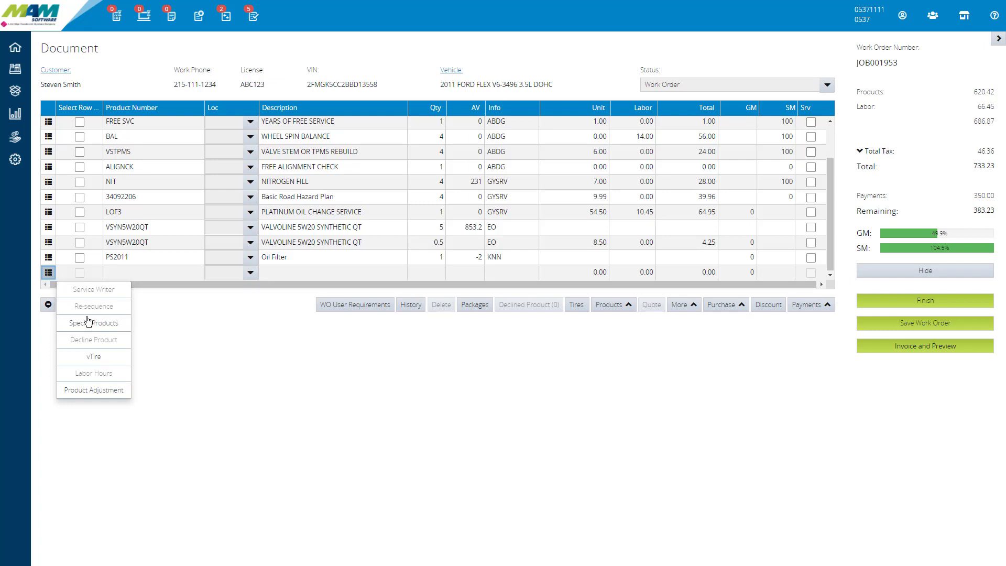
{"action": "key", "text": "Down"}
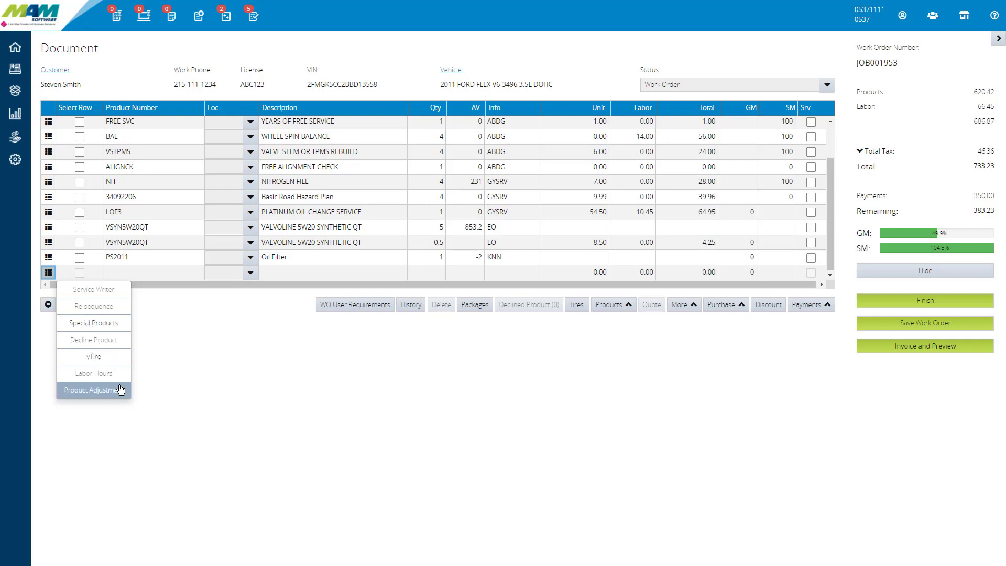
{"action": "left_click", "coordinate": [109, 329]}
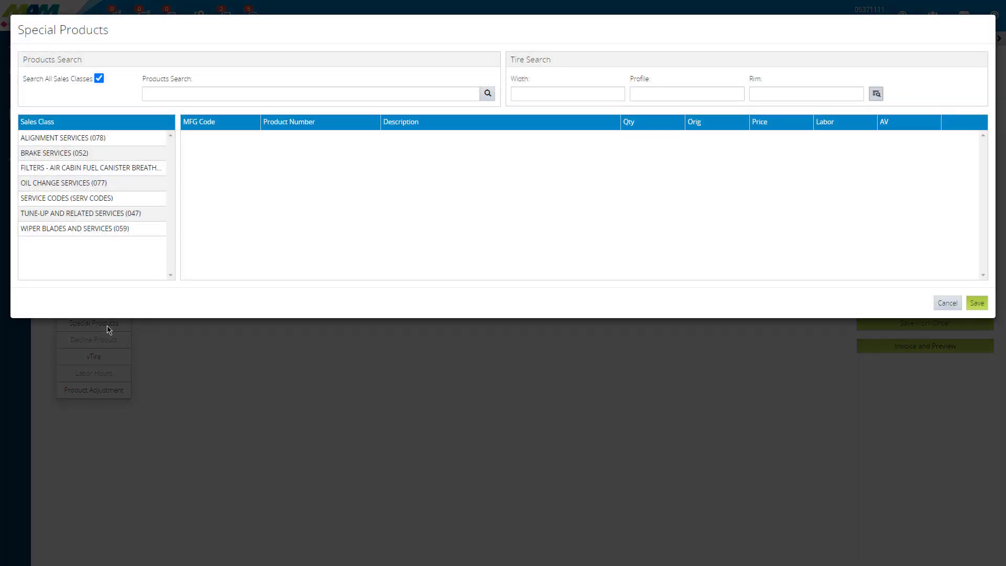
{"action": "left_click", "coordinate": [69, 153]}
{"action": "left_click", "coordinate": [79, 167]}
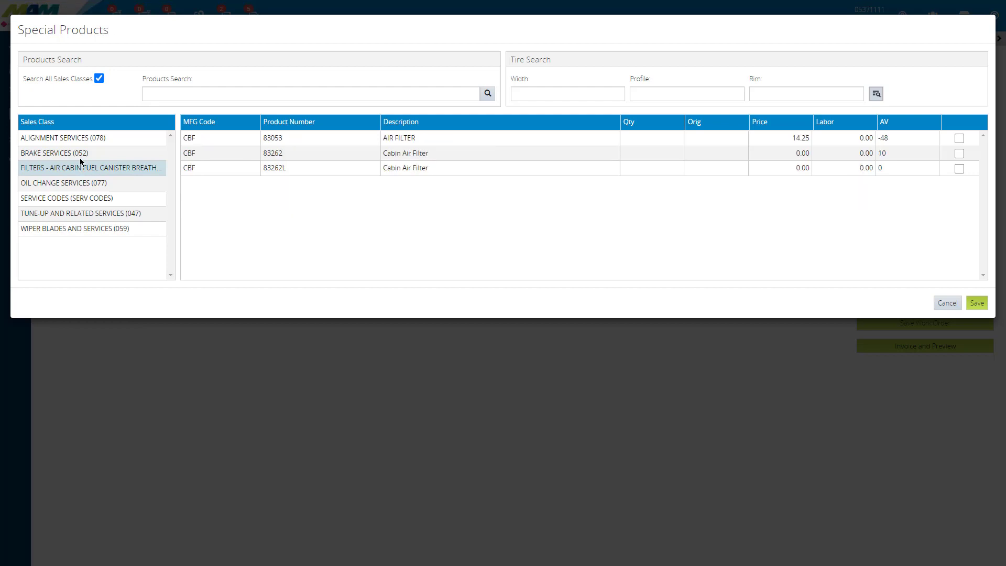
{"action": "left_click", "coordinate": [114, 137]}
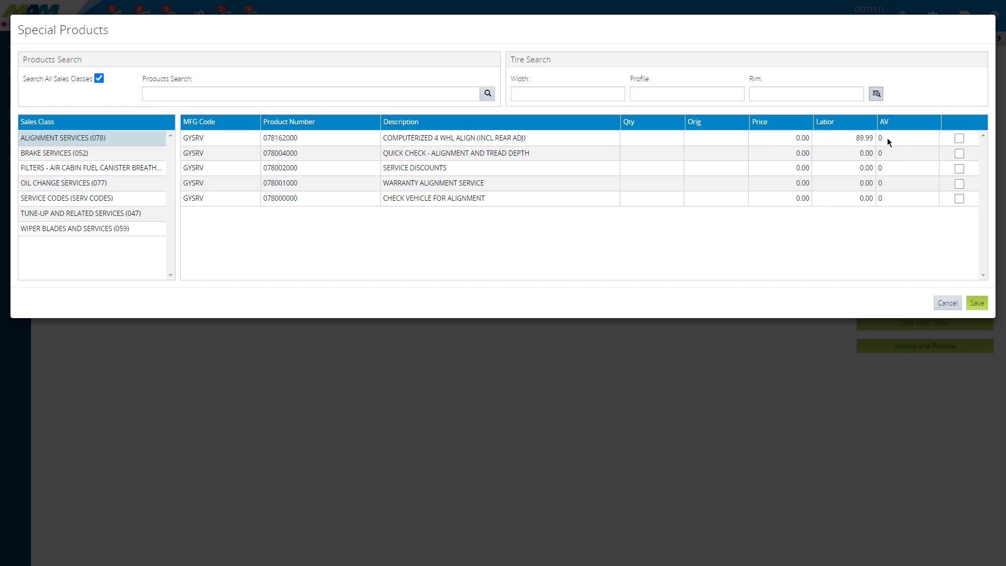
{"action": "left_click", "coordinate": [959, 139]}
{"action": "left_click_drag", "start_coordinate": [677, 138], "coordinate": [688, 142]}
{"action": "type", "text": "1"}
{"action": "left_click", "coordinate": [977, 305]}
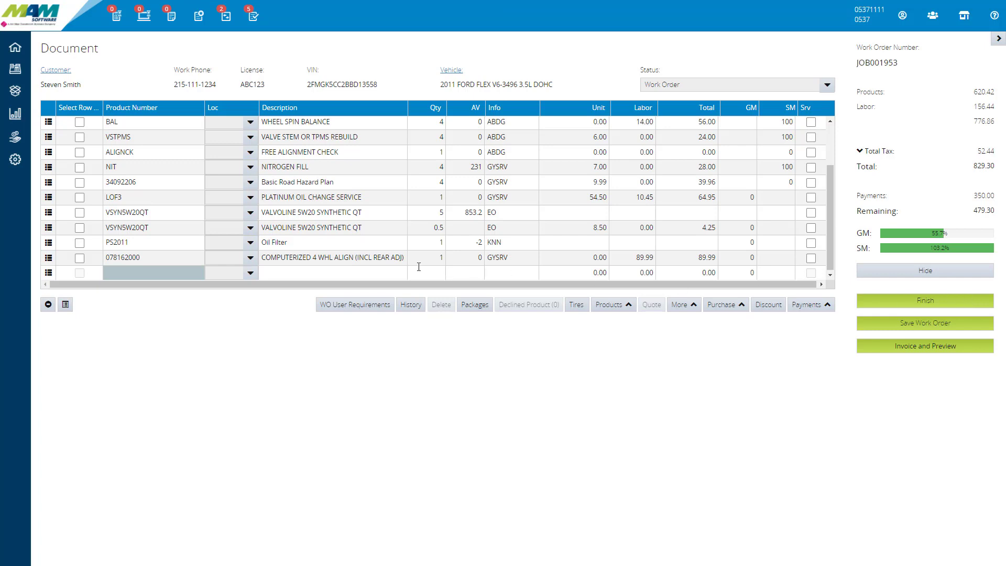
{"action": "left_click", "coordinate": [297, 260]}
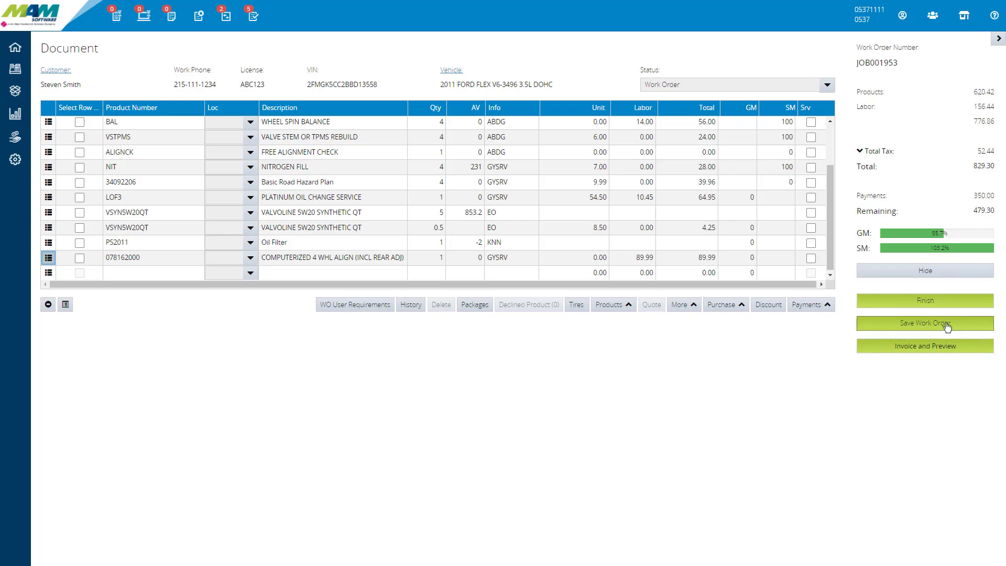
Step: Start invoicing the work order with preview and accept the products with zero cost
{"action": "left_click", "coordinate": [926, 302]}
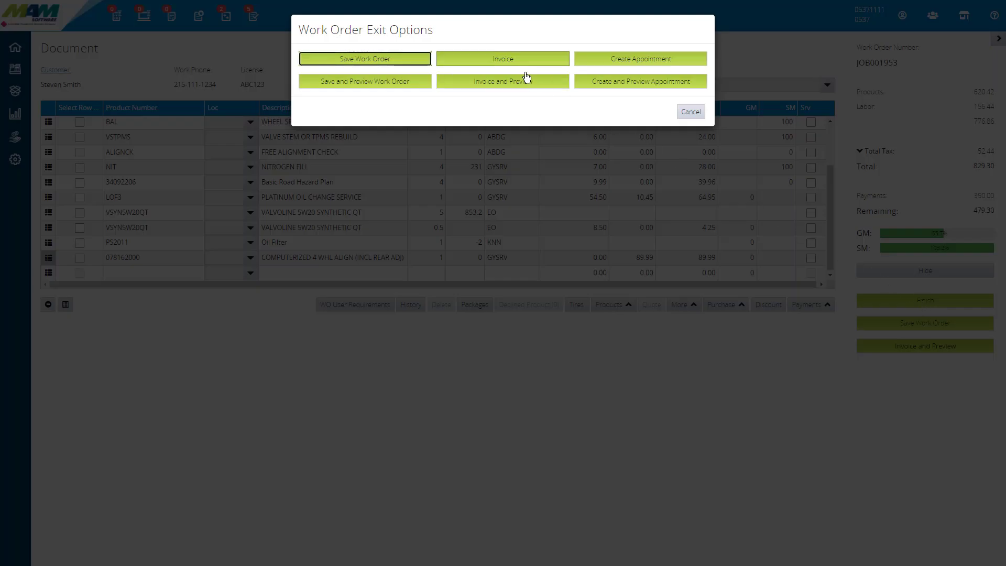
{"action": "left_click", "coordinate": [692, 112]}
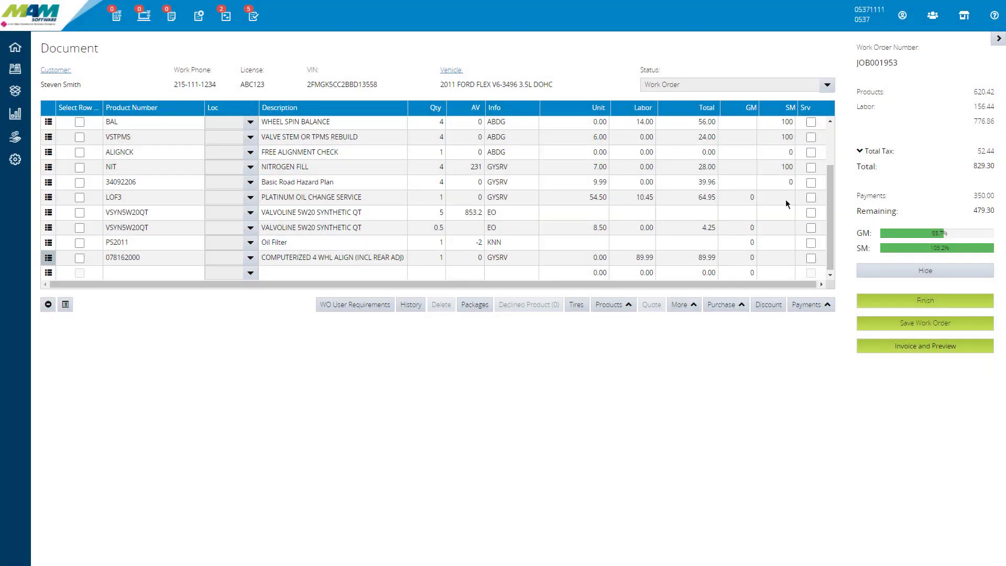
{"action": "left_click", "coordinate": [942, 350]}
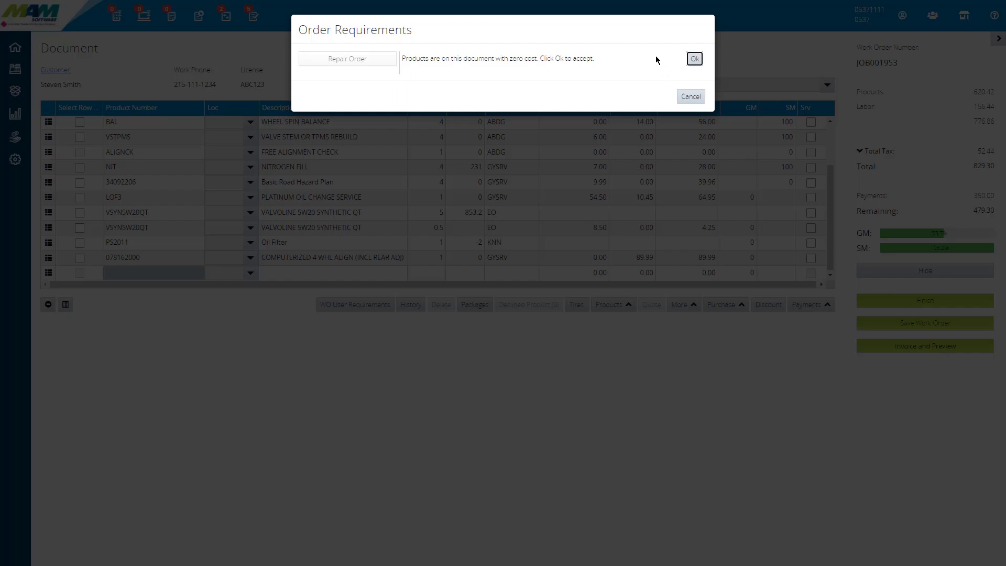
{"action": "left_click", "coordinate": [694, 59]}
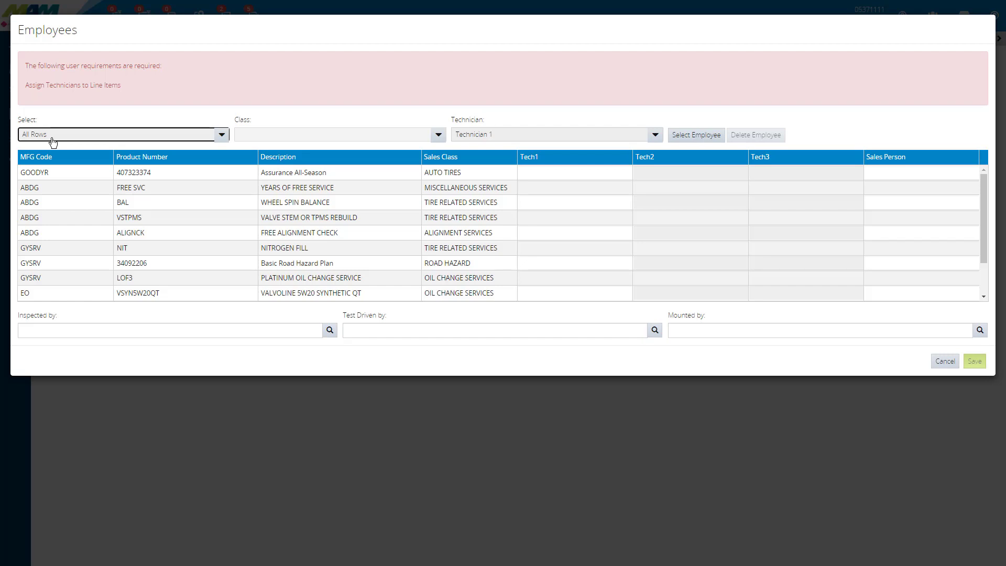
Step: Assign an employee from the employee list as Technician 1 on all rows of the work order
{"action": "left_click", "coordinate": [699, 136]}
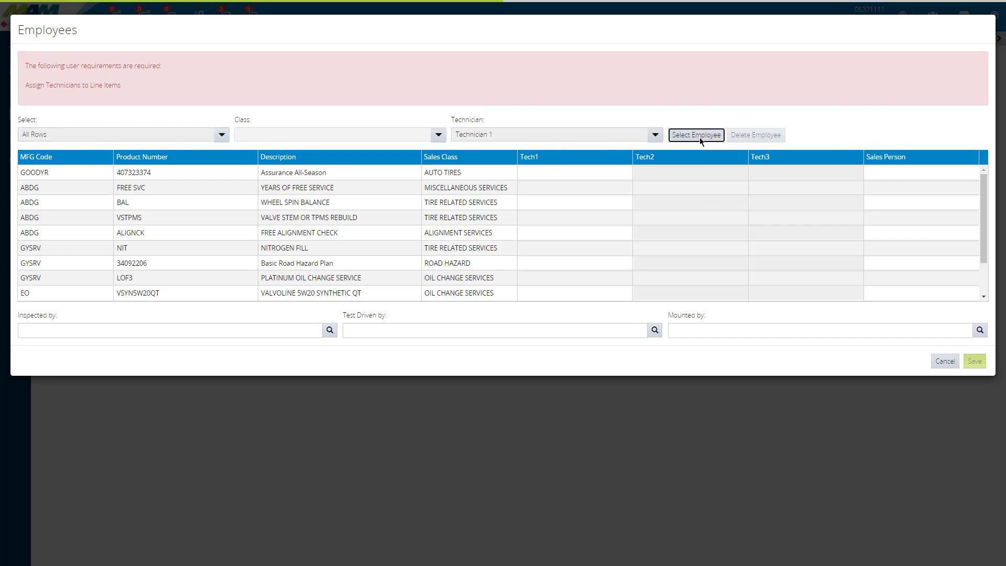
{"action": "scroll", "coordinate": [691, 140], "scroll_direction": "down", "scroll_amount": 5}
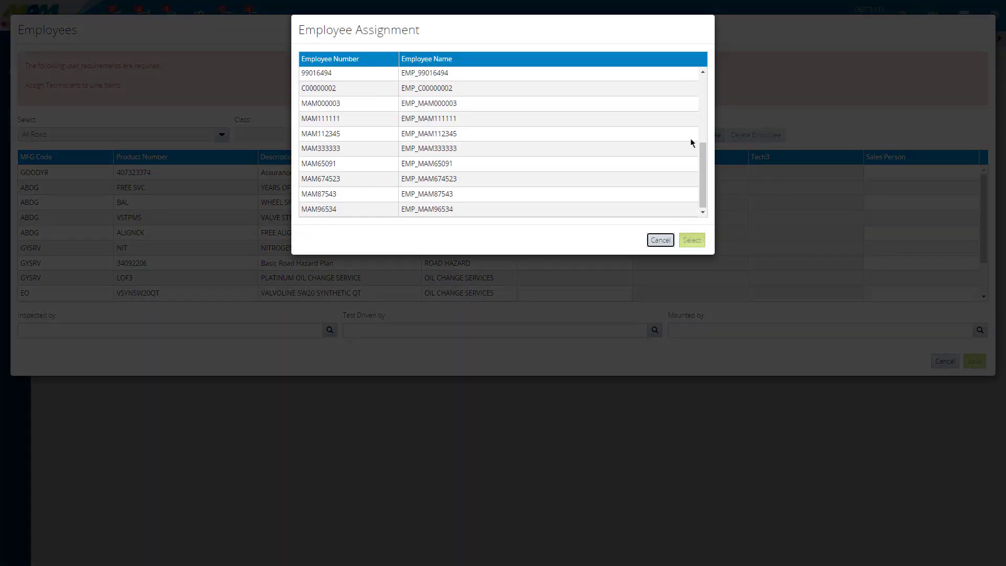
{"action": "left_click", "coordinate": [444, 168]}
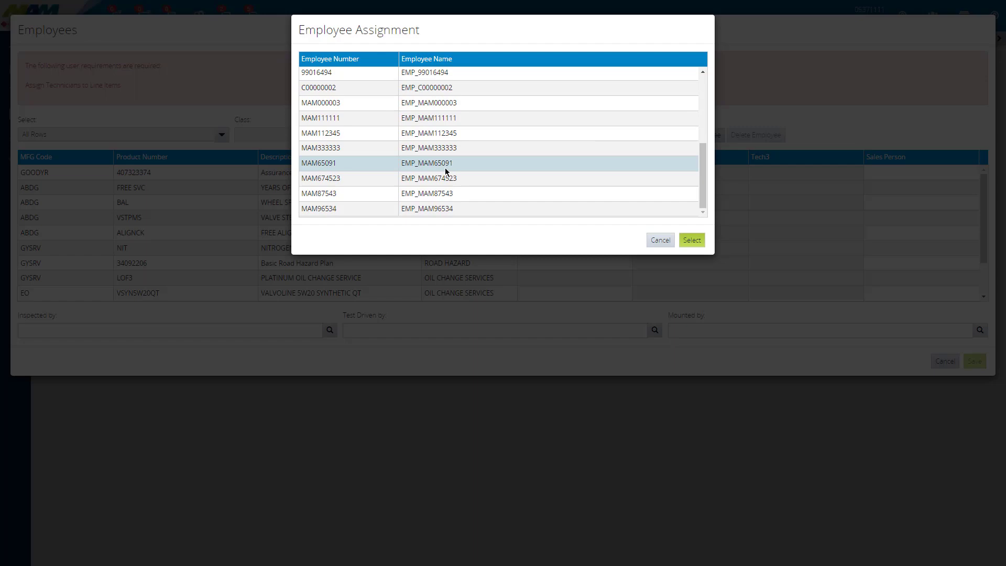
{"action": "left_click", "coordinate": [691, 240]}
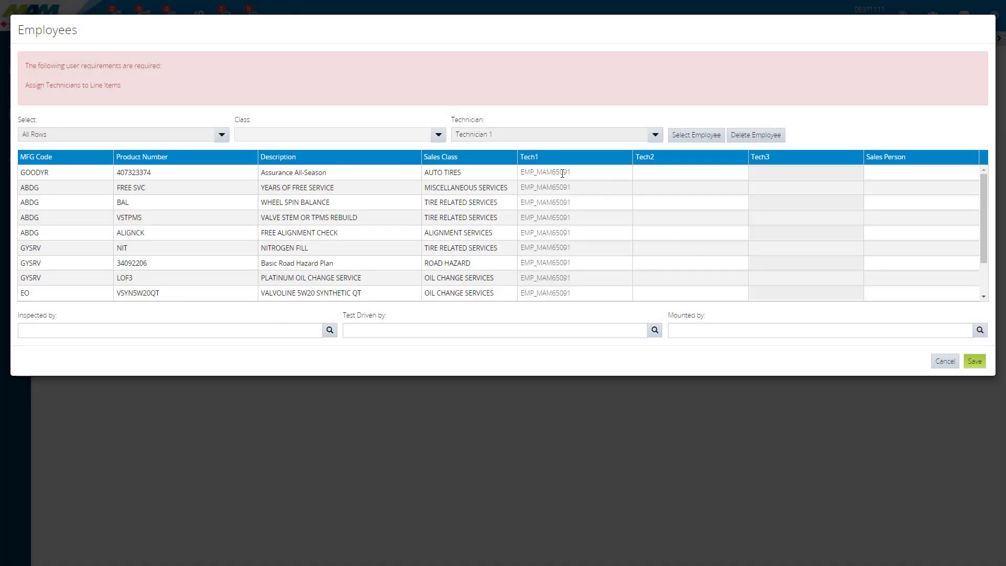
{"action": "scroll", "coordinate": [562, 174], "scroll_direction": "down", "scroll_amount": 1}
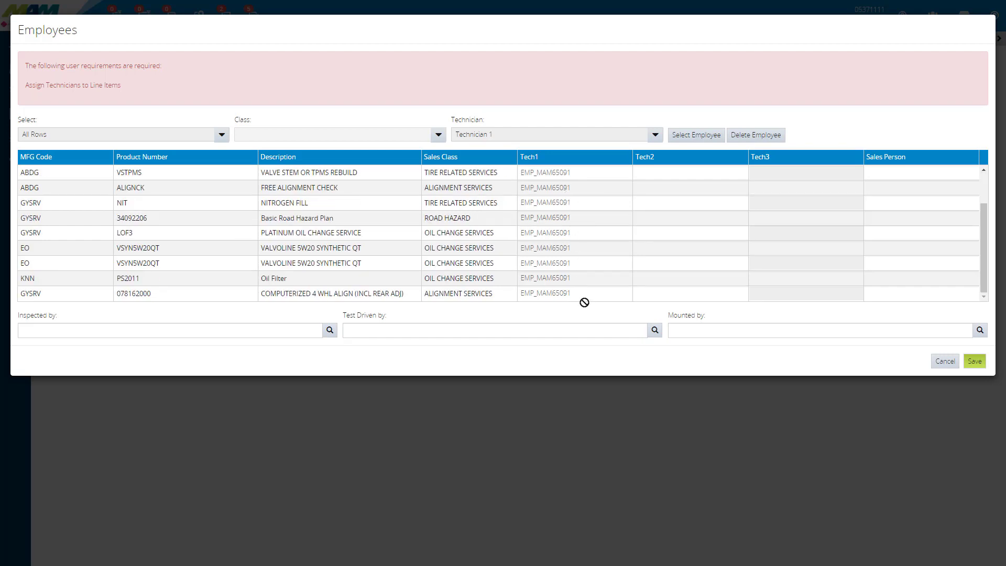
Step: Assign a different employee as Technician 1 to the OIL CHANGE SERVICES class only
{"action": "left_click", "coordinate": [222, 135]}
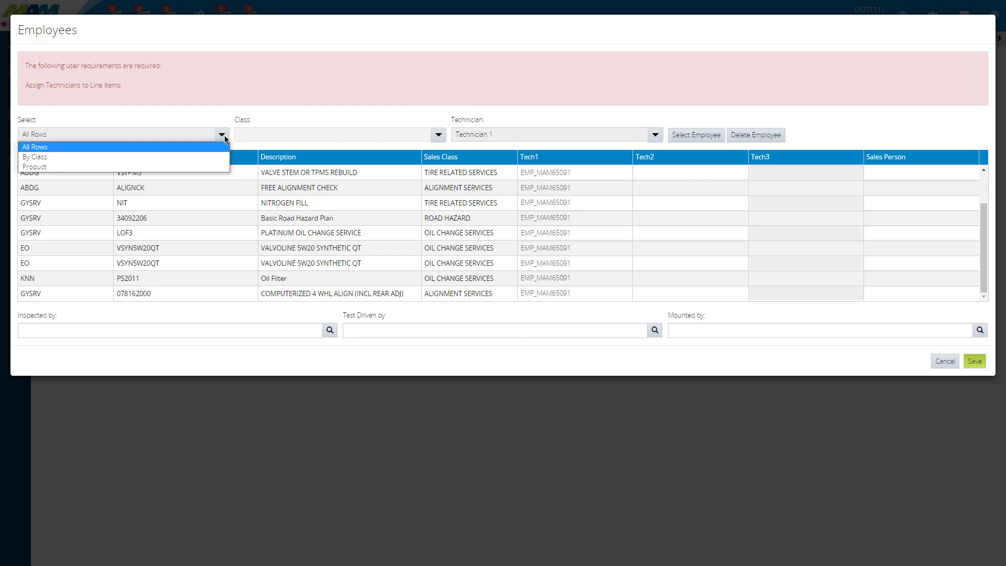
{"action": "left_click", "coordinate": [208, 161]}
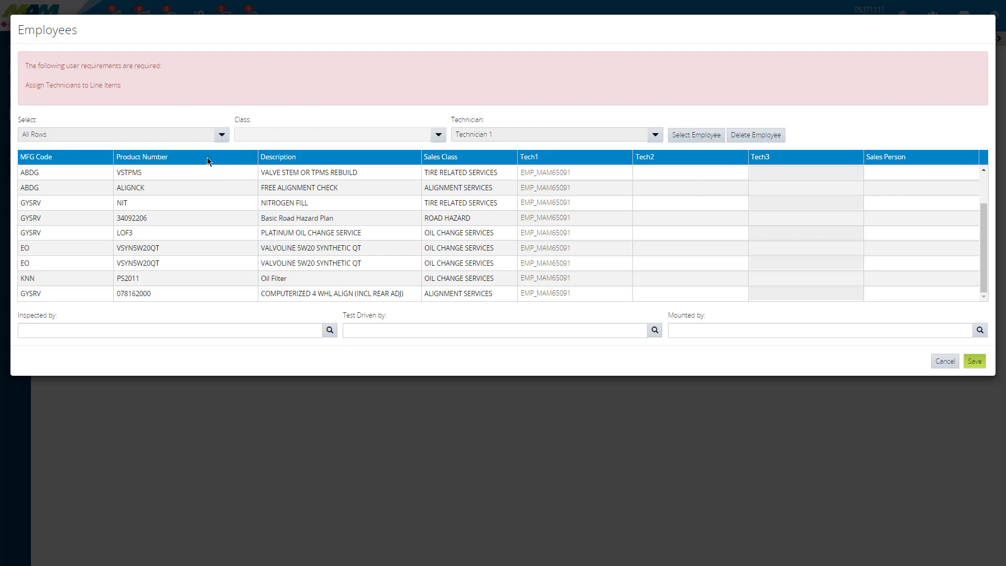
{"action": "left_click", "coordinate": [301, 140]}
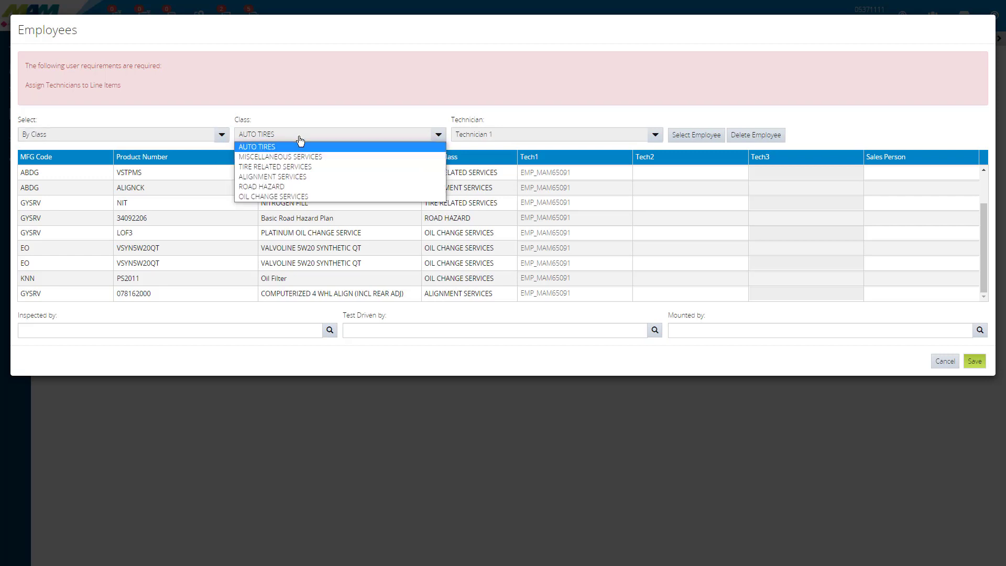
{"action": "left_click", "coordinate": [317, 197]}
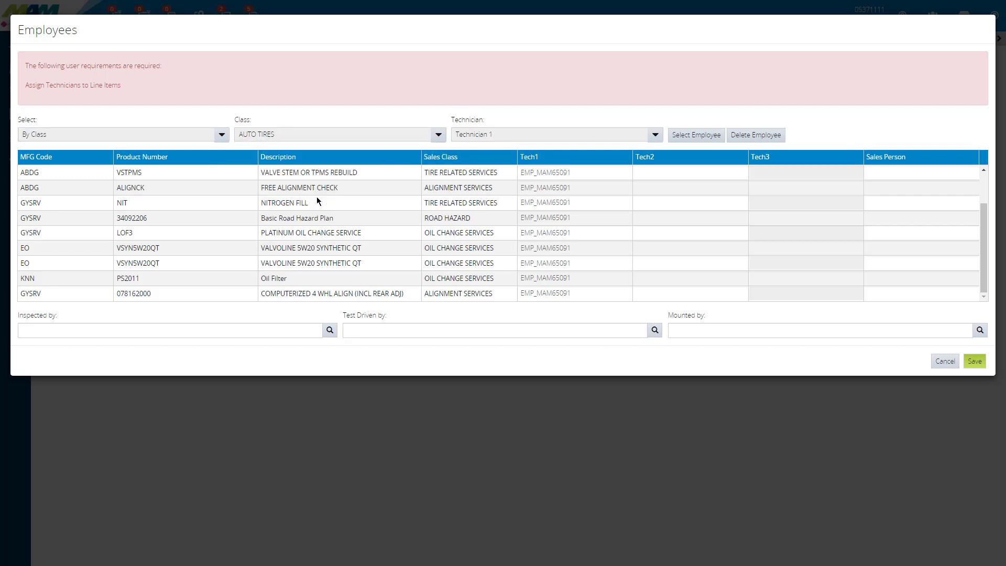
{"action": "left_click", "coordinate": [696, 135]}
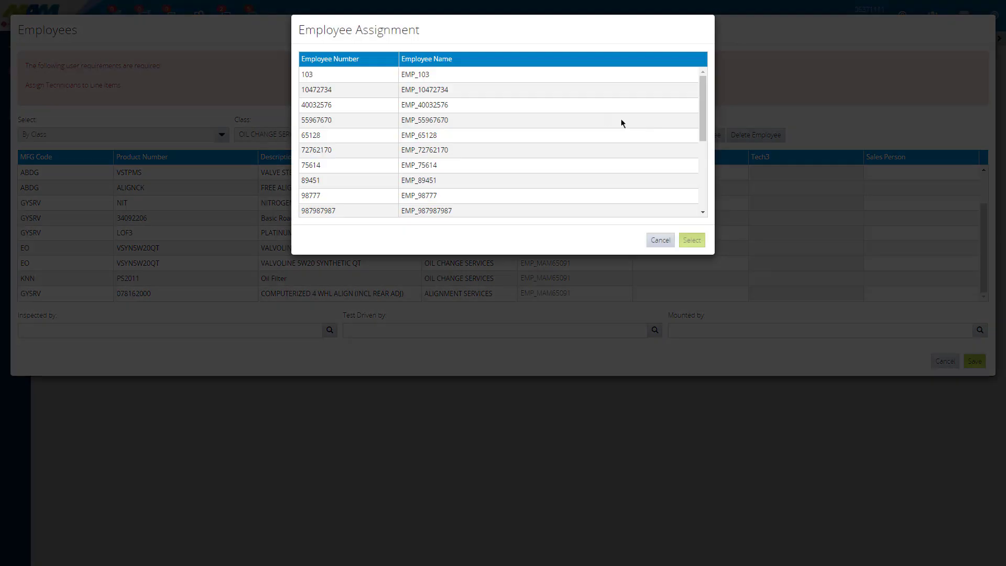
{"action": "left_click", "coordinate": [423, 77]}
{"action": "left_click", "coordinate": [692, 241]}
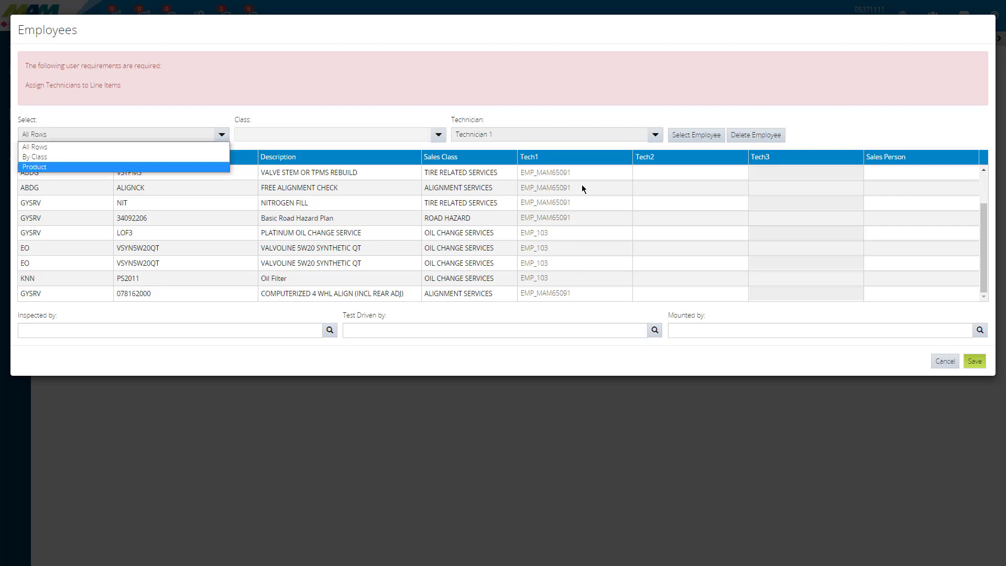
Step: Switch the row selection to Product and back to All Rows, and save the technician assignments
{"action": "left_click", "coordinate": [72, 168]}
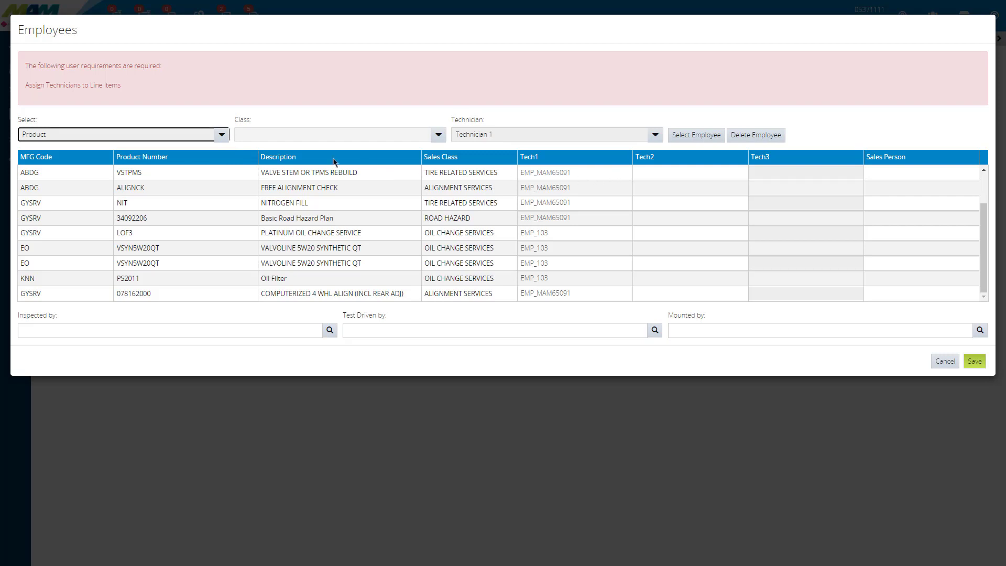
{"action": "left_click", "coordinate": [48, 137]}
{"action": "left_click", "coordinate": [46, 148]}
{"action": "left_click", "coordinate": [976, 362]}
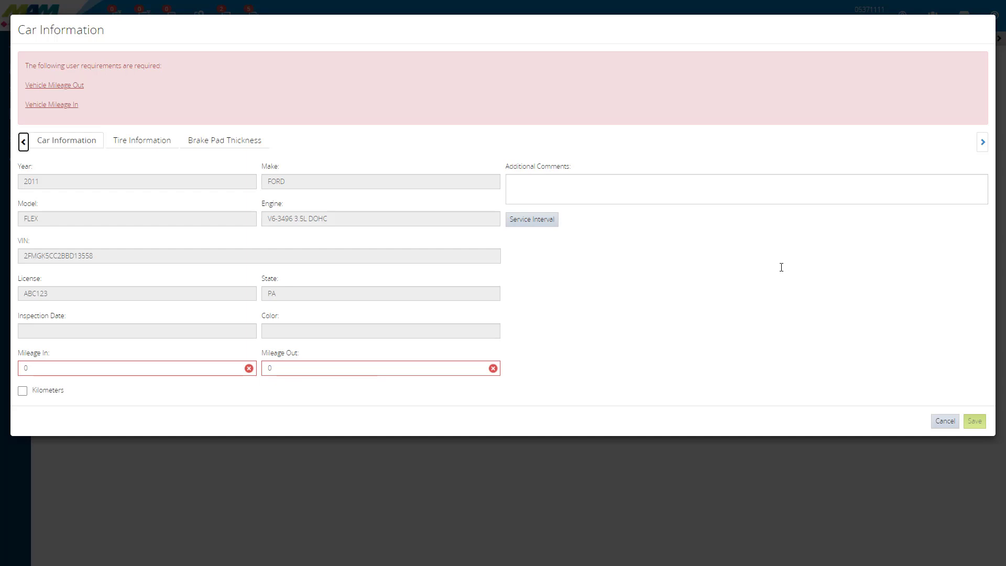
Step: Set the vehicle's Mileage In to 85475, adjust the Mileage Out and save the car information
{"action": "left_click", "coordinate": [193, 368]}
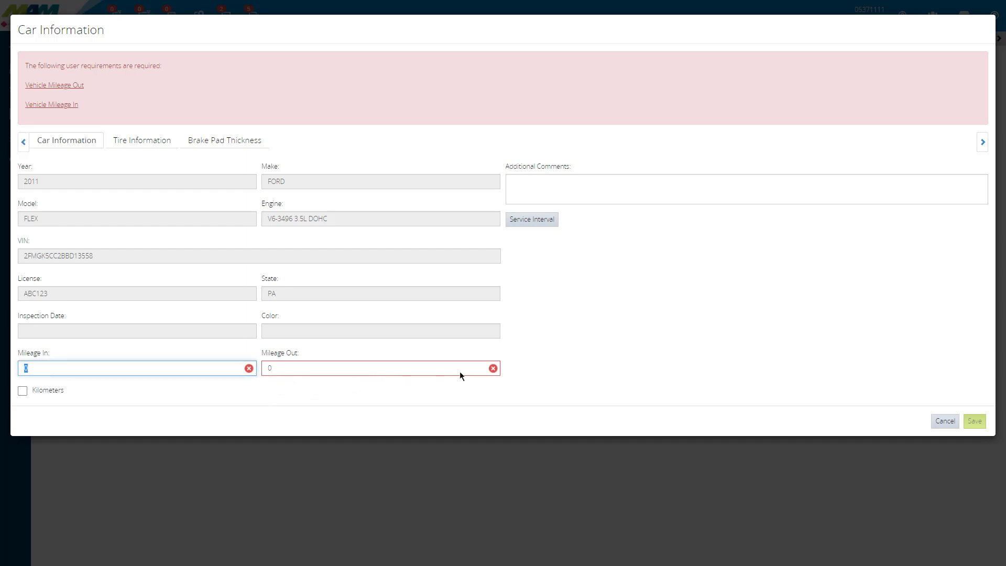
{"action": "type", "text": "85475"}
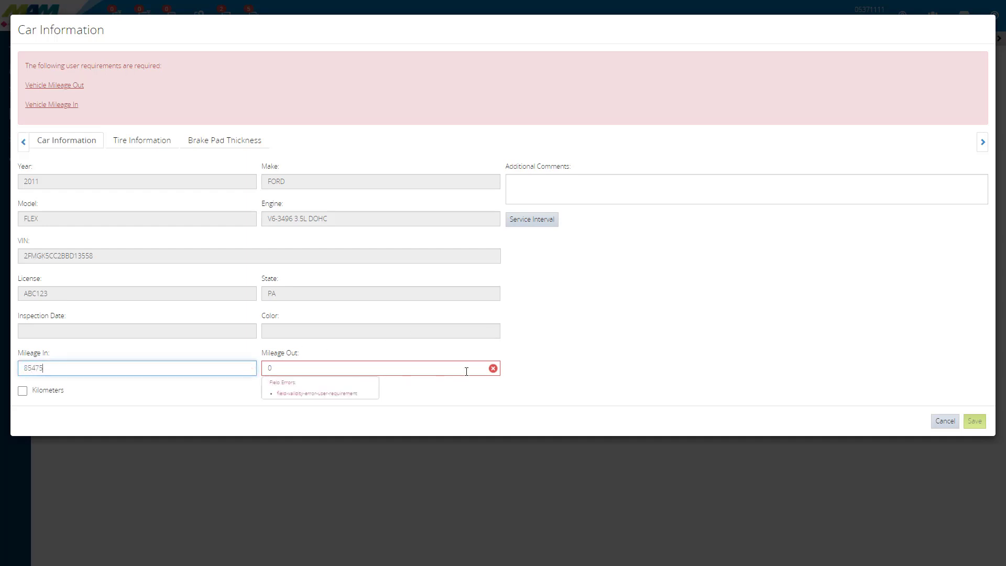
{"action": "key", "text": "Tab"}
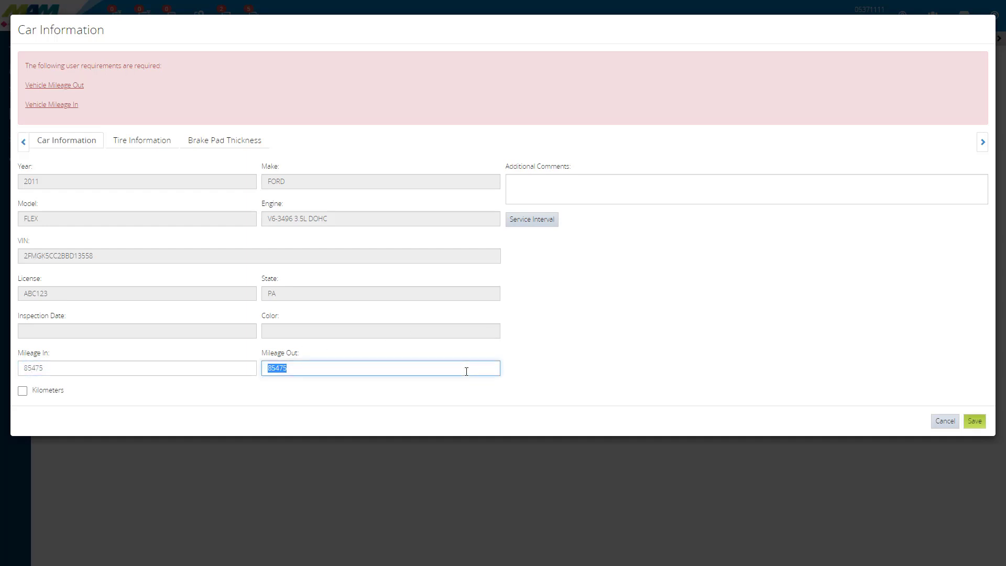
{"action": "left_click", "coordinate": [310, 370]}
{"action": "type", "text": "7"}
{"action": "left_click", "coordinate": [975, 422]}
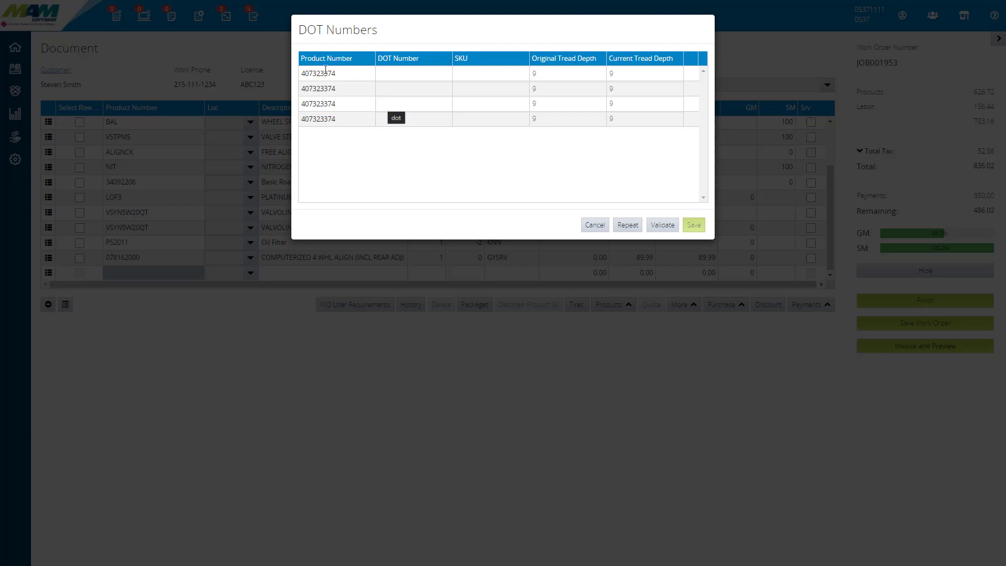
Step: Enter DOT number HD4906JX3915 for the first 407323374 tire and repeat it for the other three tires
{"action": "left_click", "coordinate": [391, 73]}
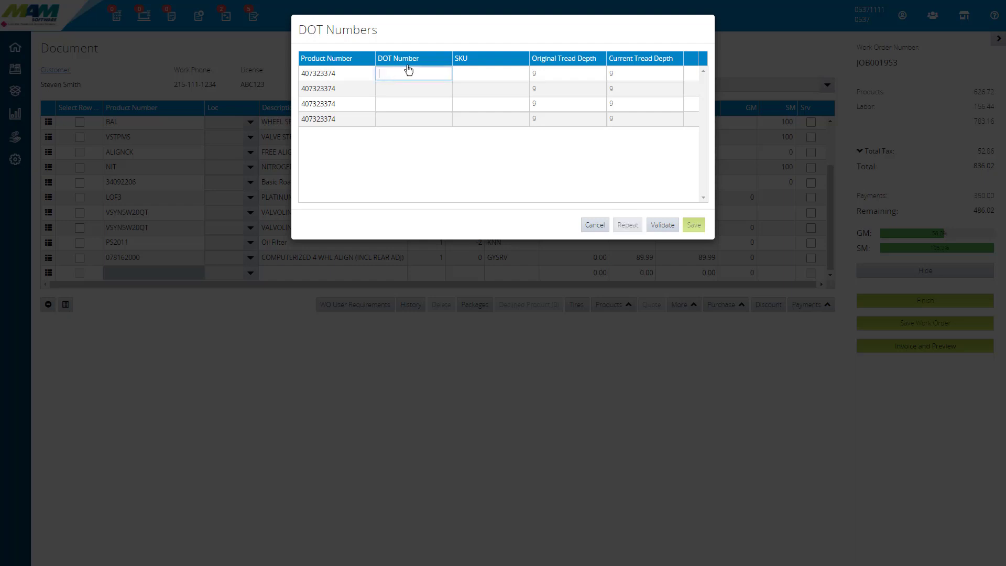
{"action": "type", "text": "HD4906J1915"}
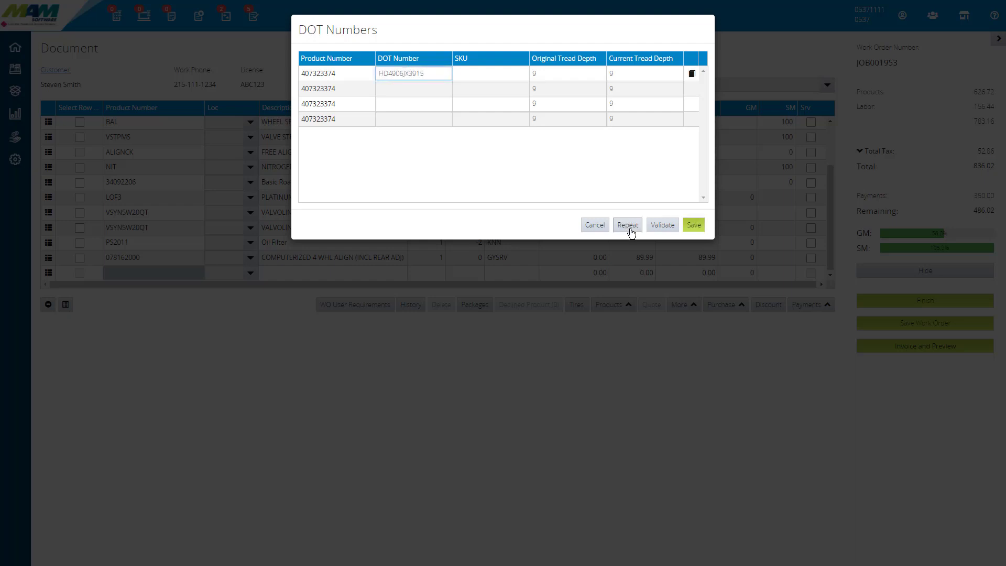
{"action": "left_click", "coordinate": [631, 230]}
{"action": "left_click", "coordinate": [624, 104]}
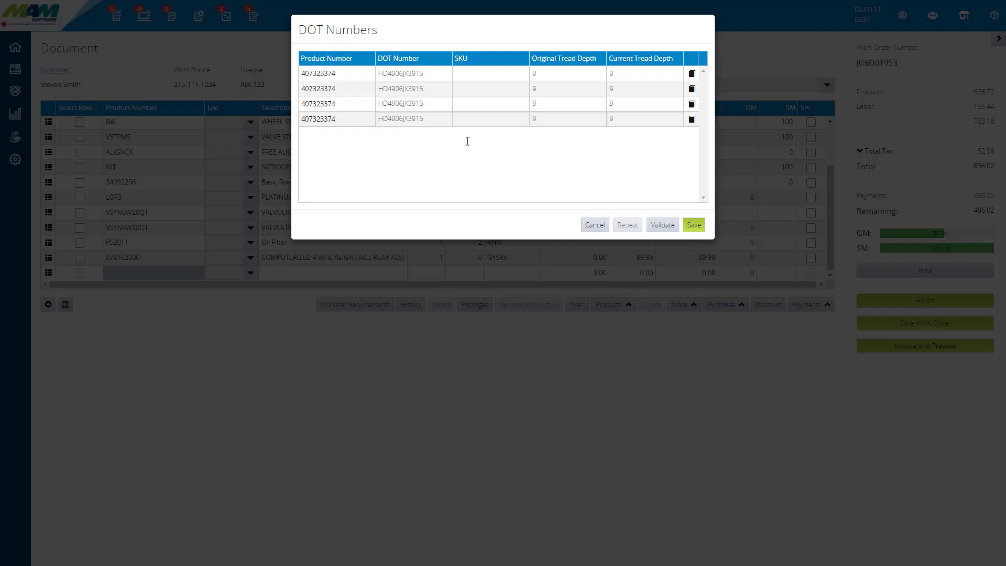
Step: Change the last three digits of the fourth tire's DOT number and save the DOT numbers
{"action": "left_click", "coordinate": [425, 119]}
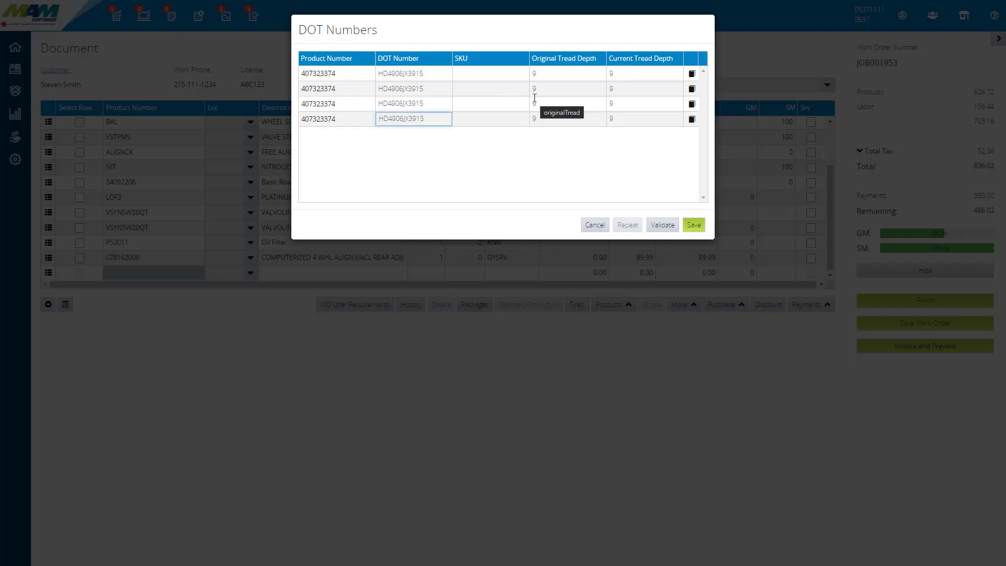
{"action": "key", "text": "BackSpace"}
{"action": "key", "text": "BackSpace"}
{"action": "key", "text": "BackSpace"}
{"action": "key", "text": "BackSpace"}
{"action": "type", "text": "401"}
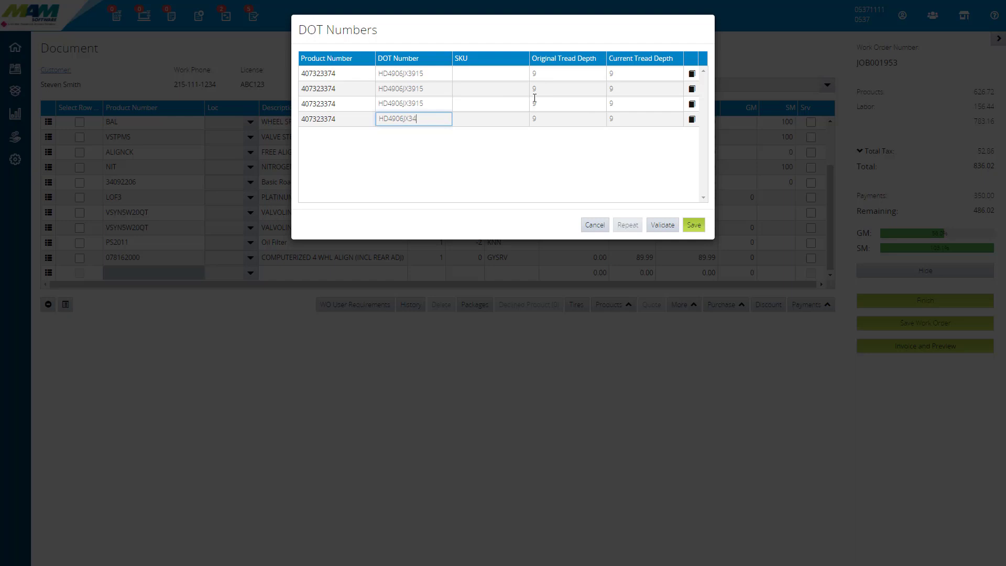
{"action": "type", "text": "5"}
{"action": "left_click", "coordinate": [695, 225]}
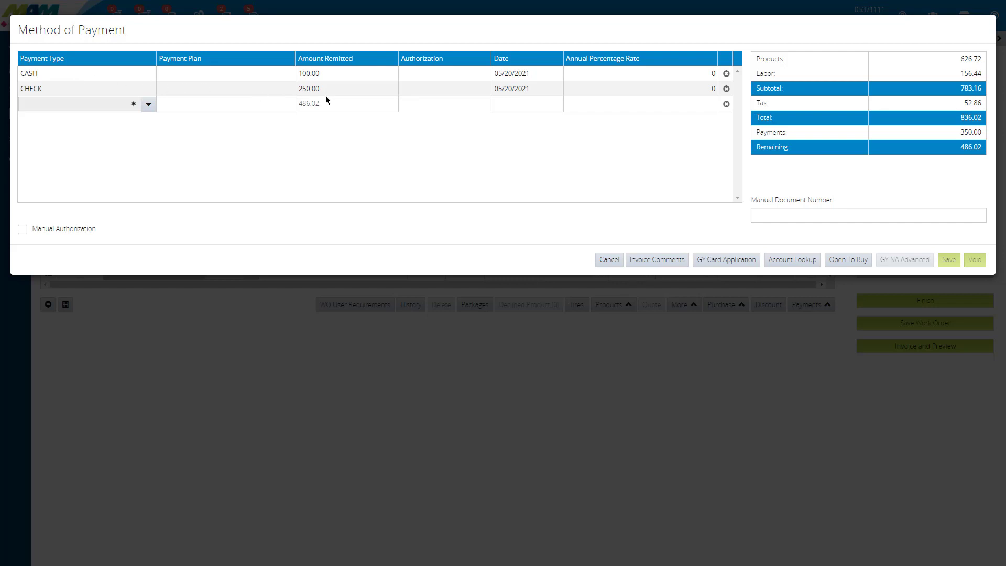
Step: Add a Credit Card payment for the remaining 486.02 and save the methods of payment
{"action": "left_click", "coordinate": [148, 104]}
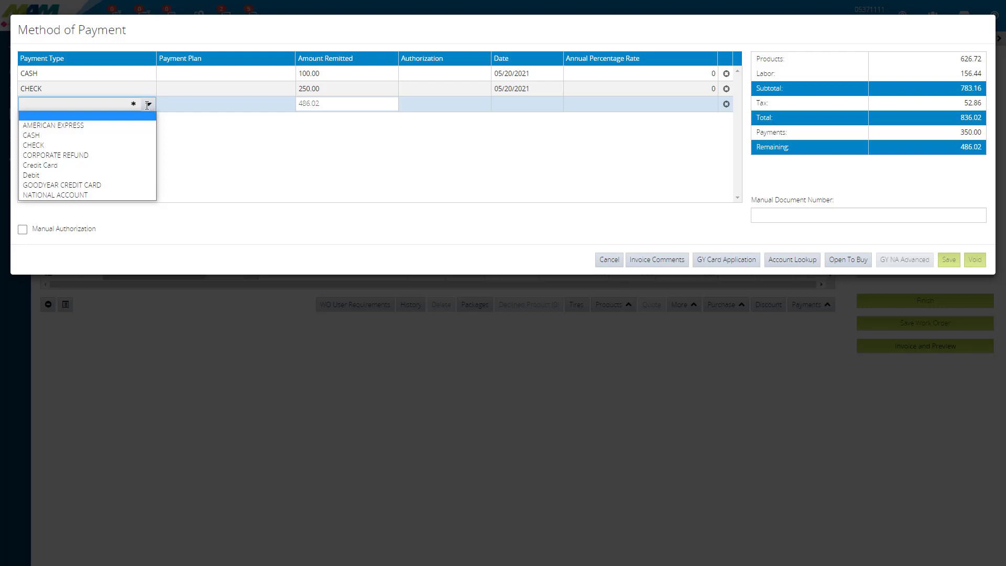
{"action": "left_click", "coordinate": [74, 164]}
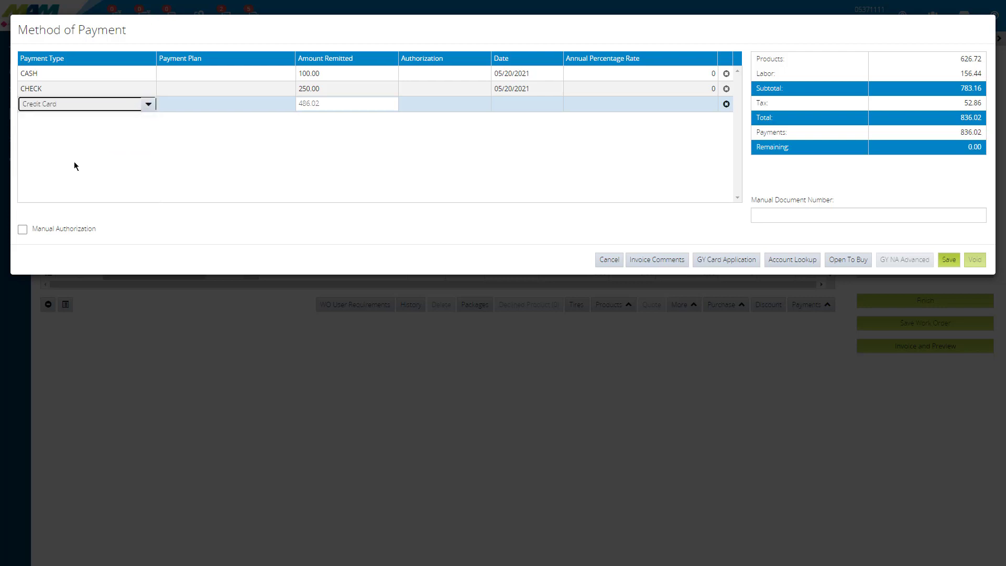
{"action": "left_click", "coordinate": [950, 260]}
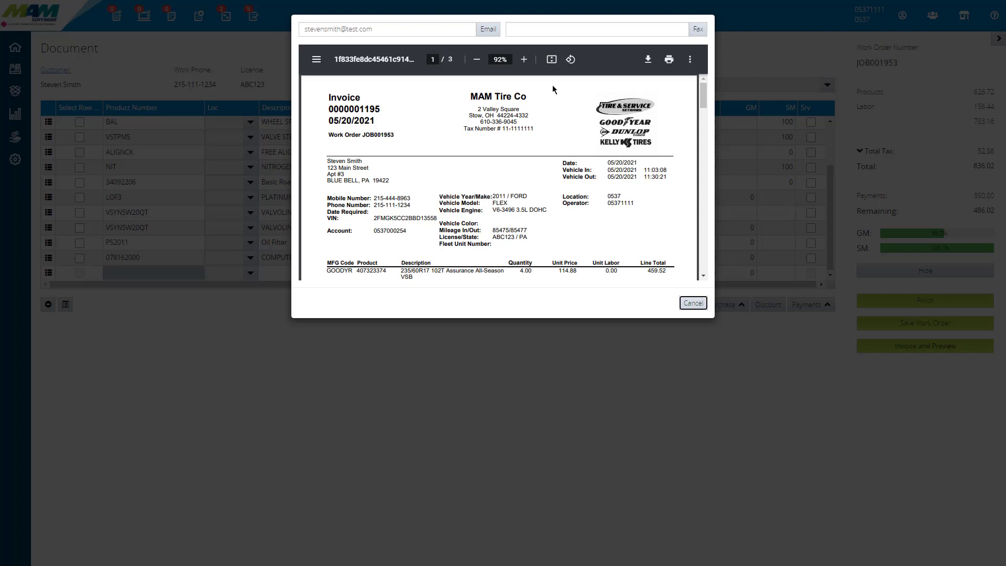
Step: Review the invoice preview's line items, DOT numbers, totals and deposits, and close the preview
{"action": "left_click_drag", "start_coordinate": [703, 91], "coordinate": [703, 109]}
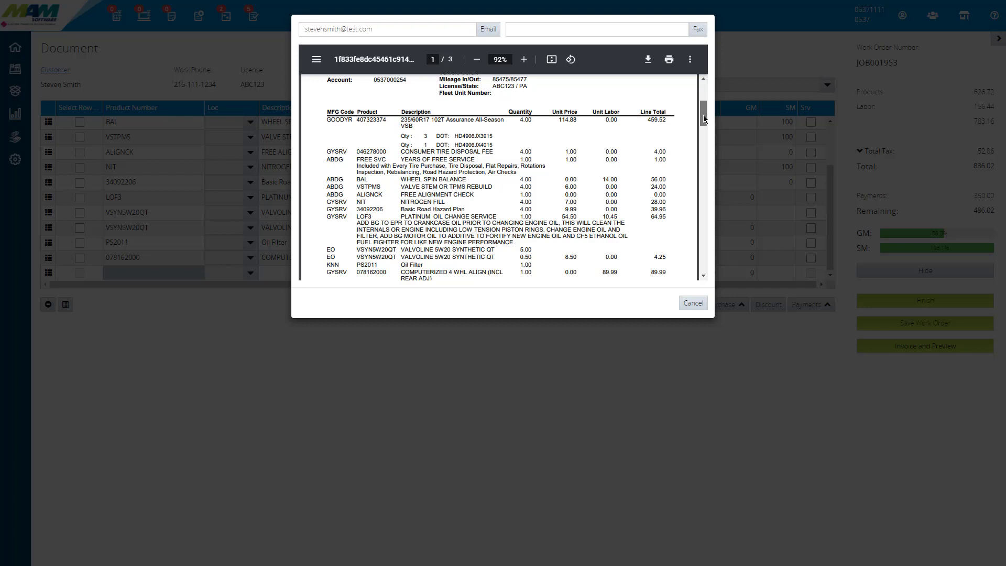
{"action": "left_click_drag", "start_coordinate": [703, 115], "coordinate": [703, 123]}
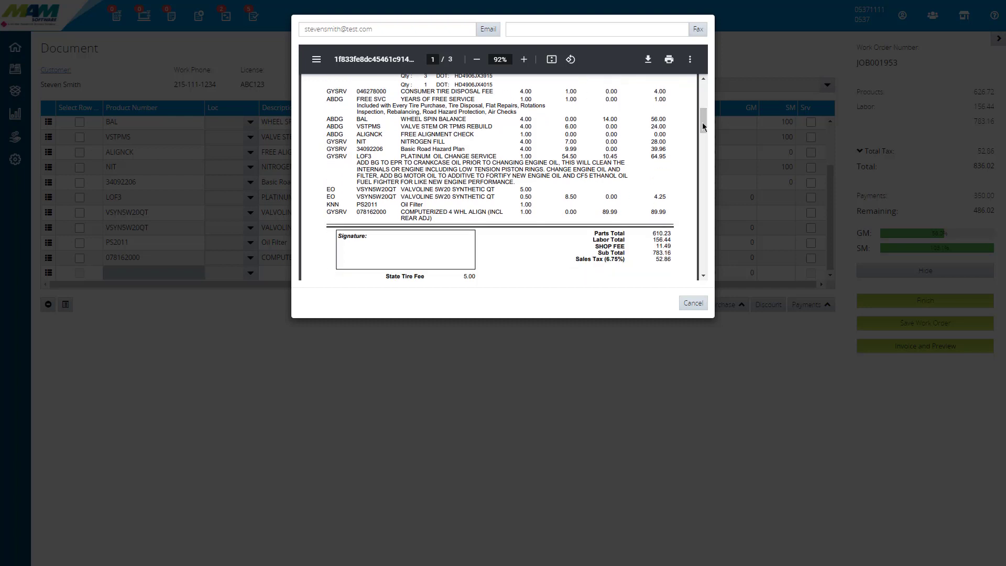
{"action": "left_click_drag", "start_coordinate": [706, 115], "coordinate": [705, 124]}
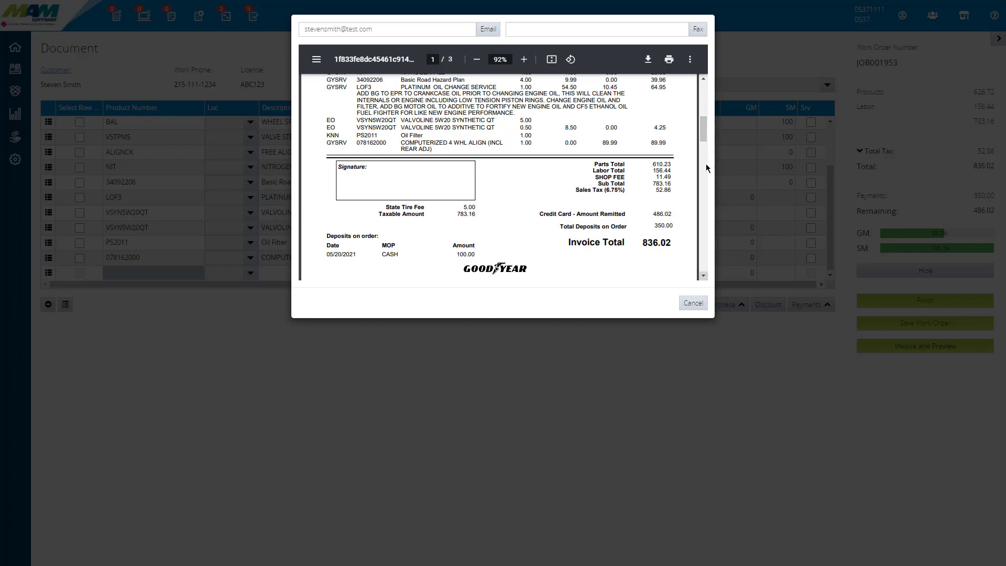
{"action": "left_click", "coordinate": [693, 303]}
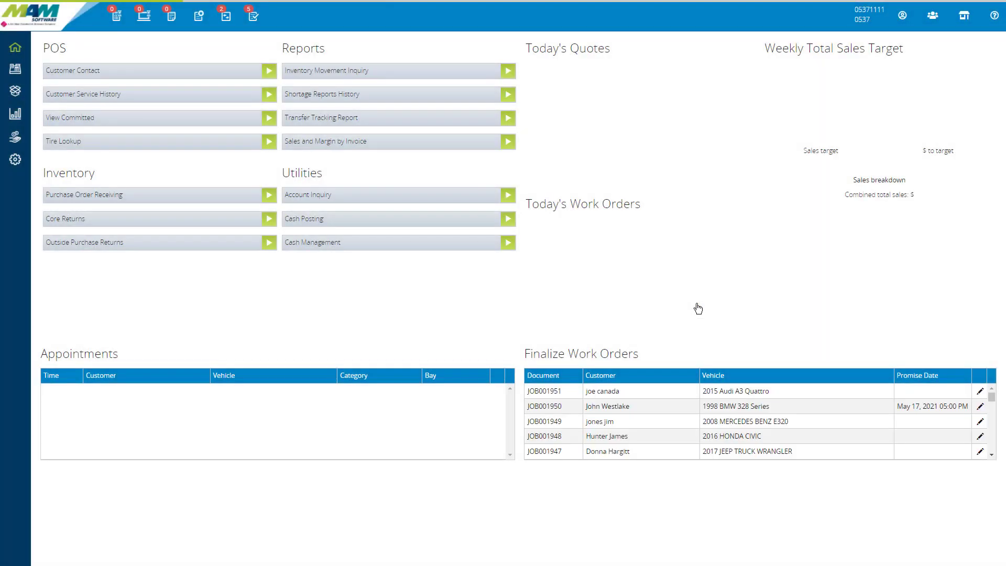